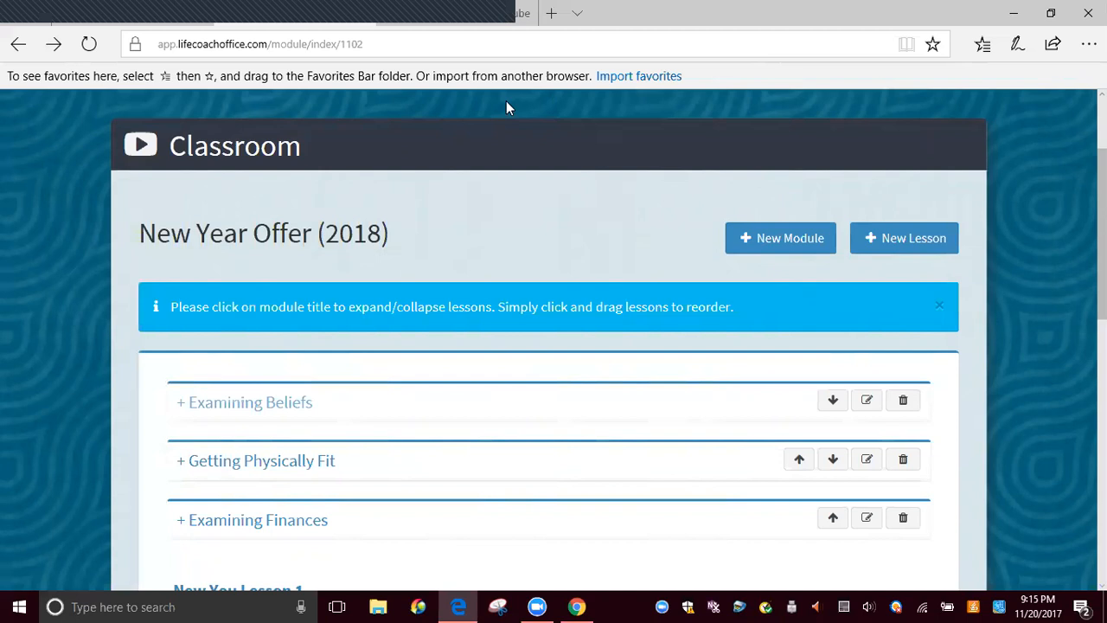
Review the modules and lessons listed in the New Year Offer (2018) course, down to the Welcome! lesson
scroll(458, 174, up, 3)
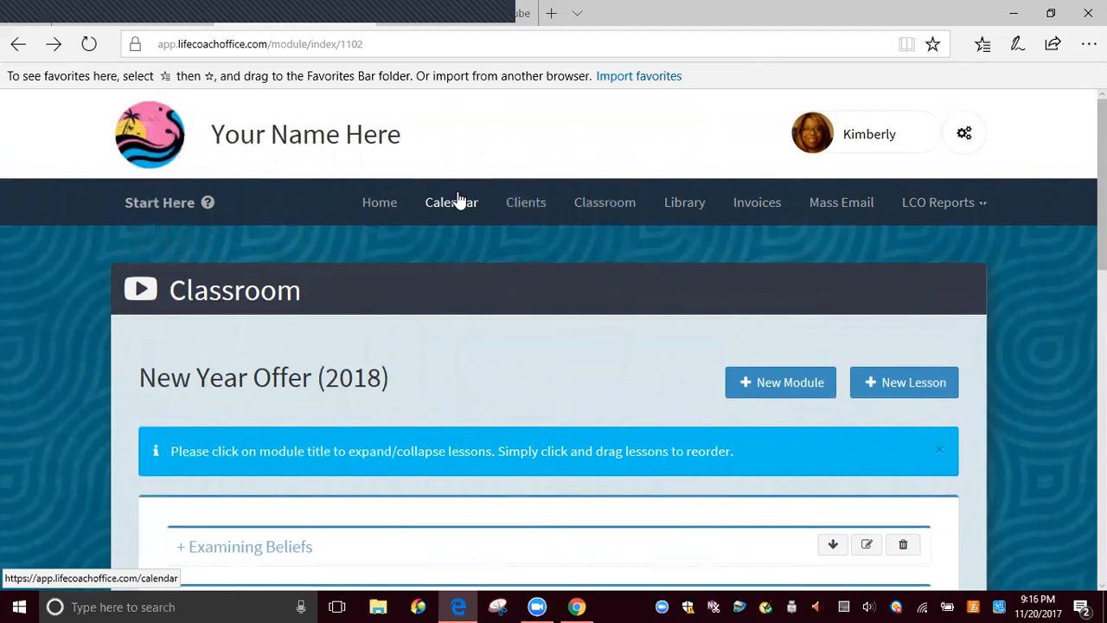
scroll(491, 351, down, 3)
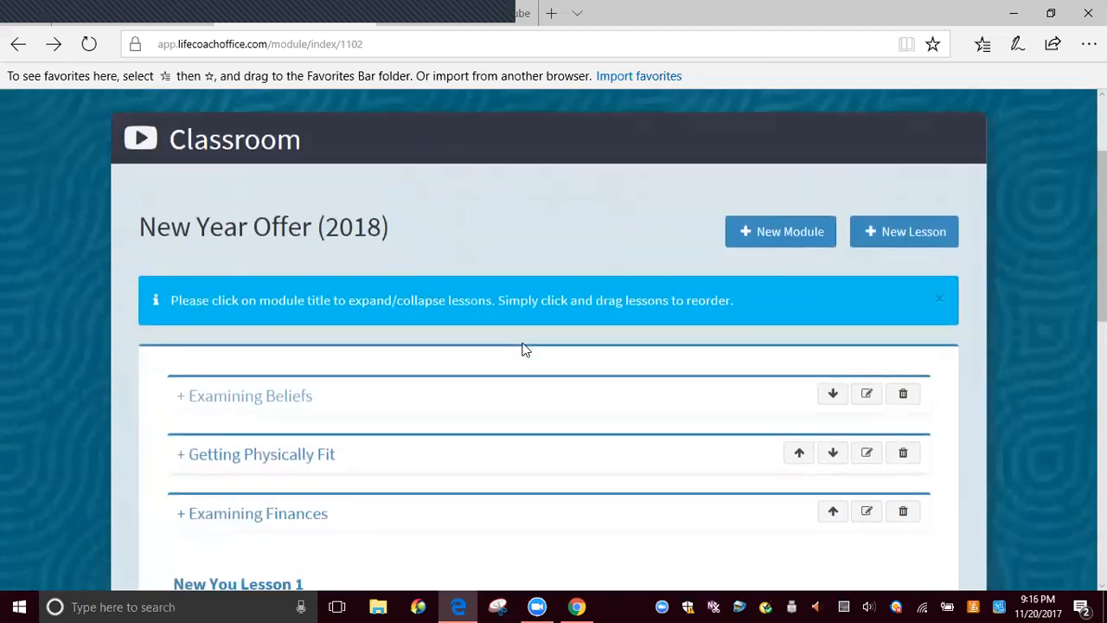
scroll(534, 303, down, 1)
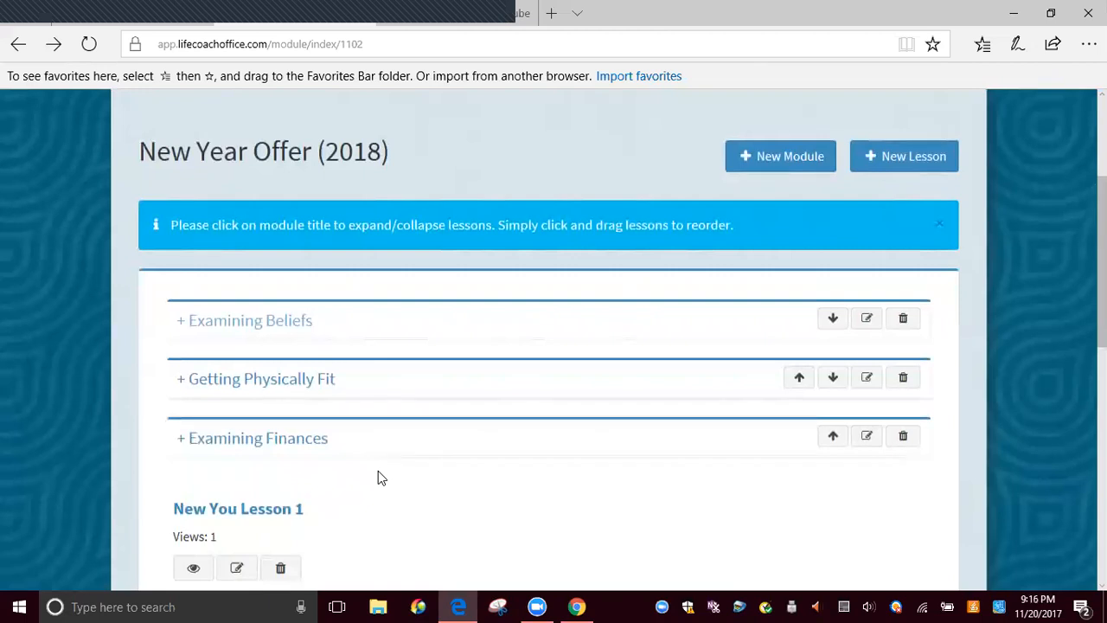
scroll(378, 470, down, 3)
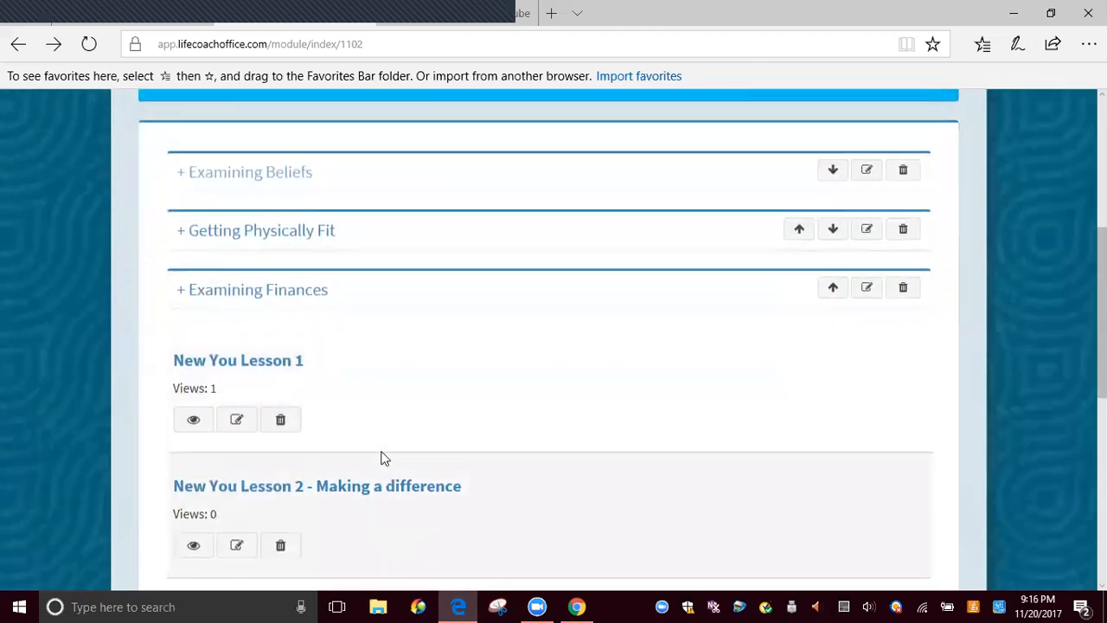
scroll(269, 363, down, 2)
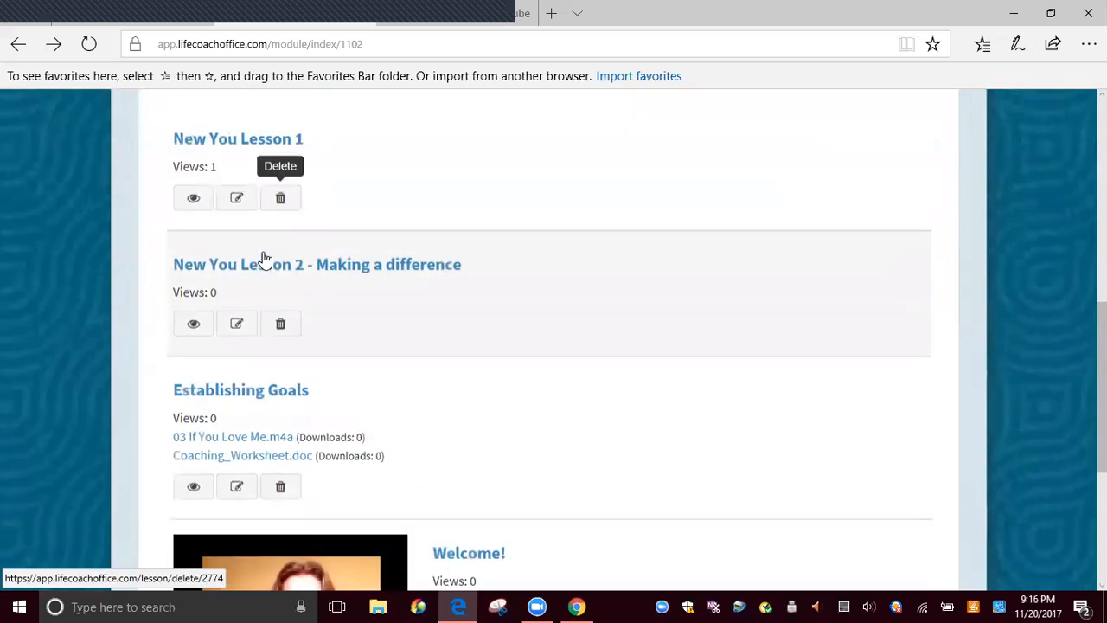
scroll(283, 467, down, 3)
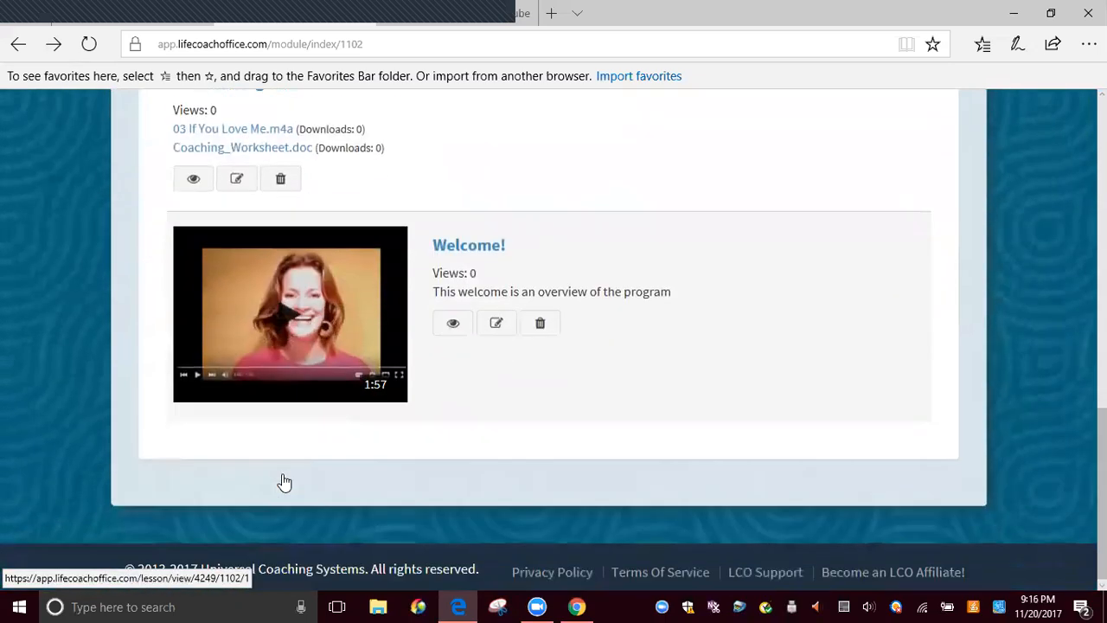
scroll(285, 482, up, 3)
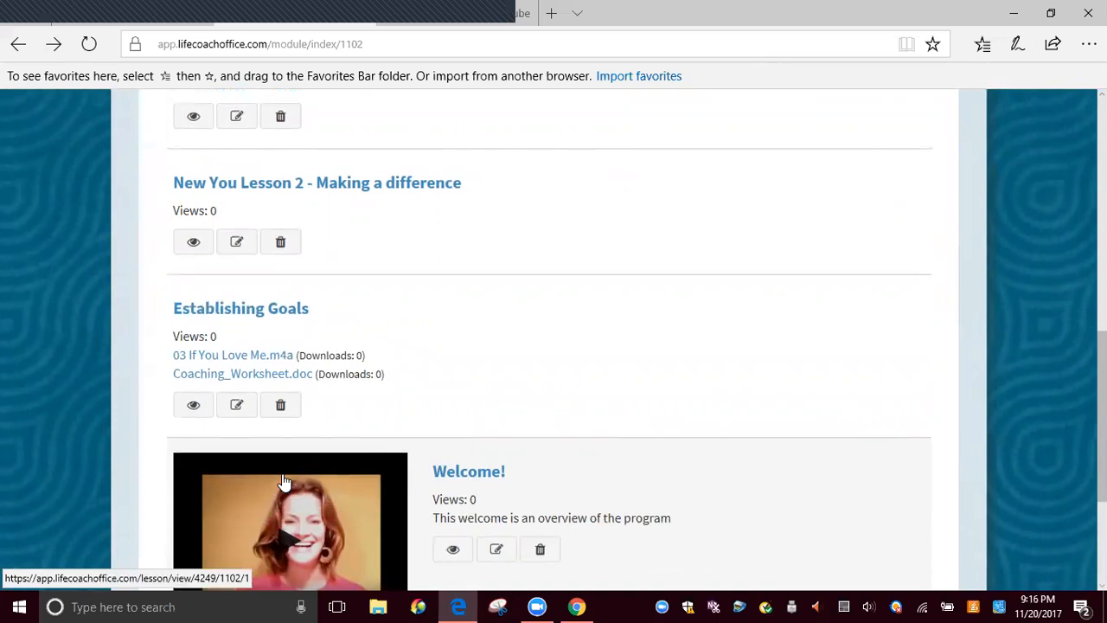
scroll(281, 471, up, 5)
scroll(341, 452, down, 5)
scroll(348, 451, down, 1)
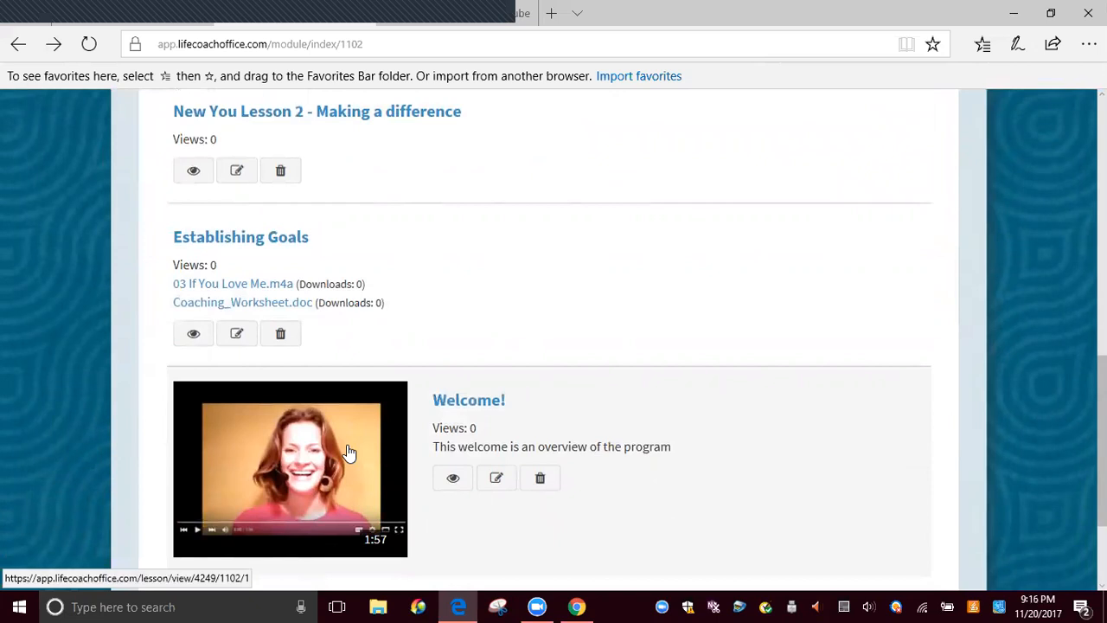
scroll(371, 403, up, 6)
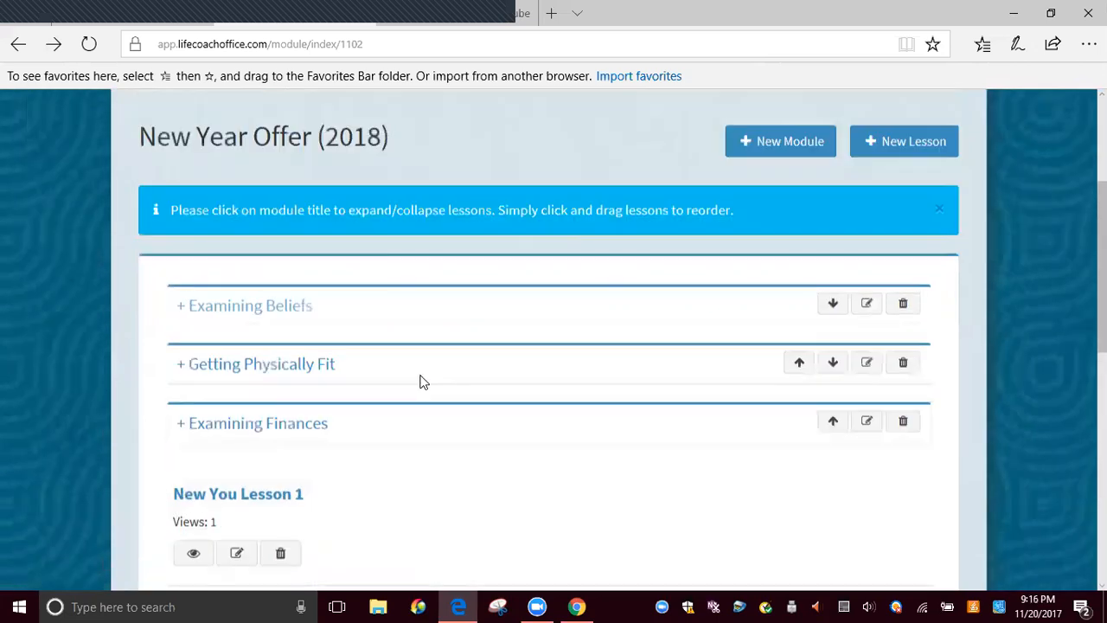
Create a new module titled "An Introduction" in the New Year Offer (2018) course
click(783, 163)
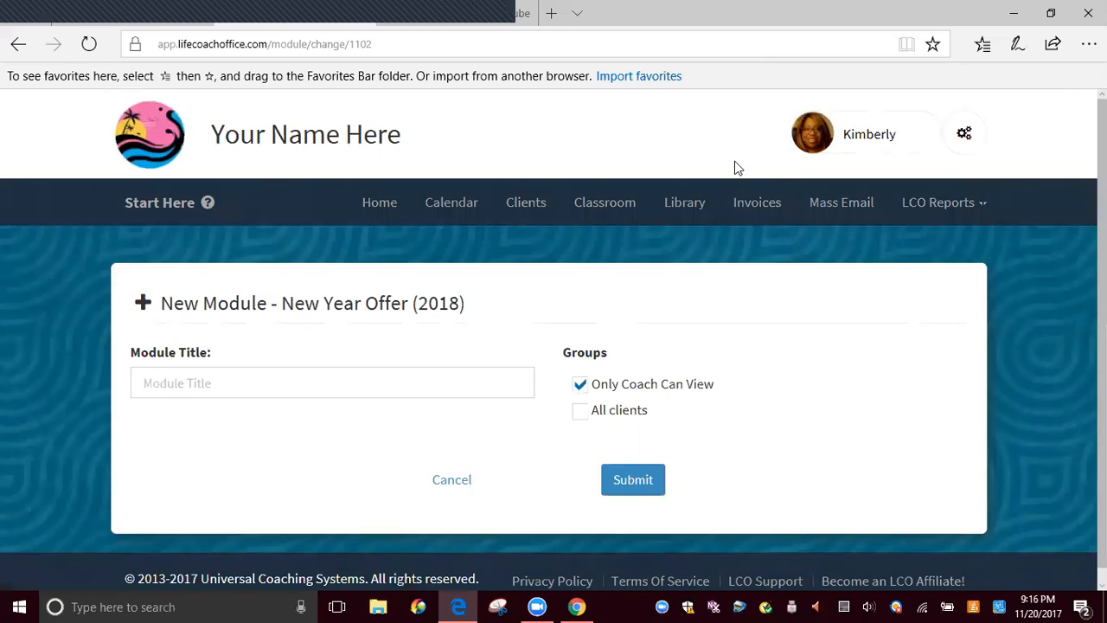
click(354, 378)
click(355, 380)
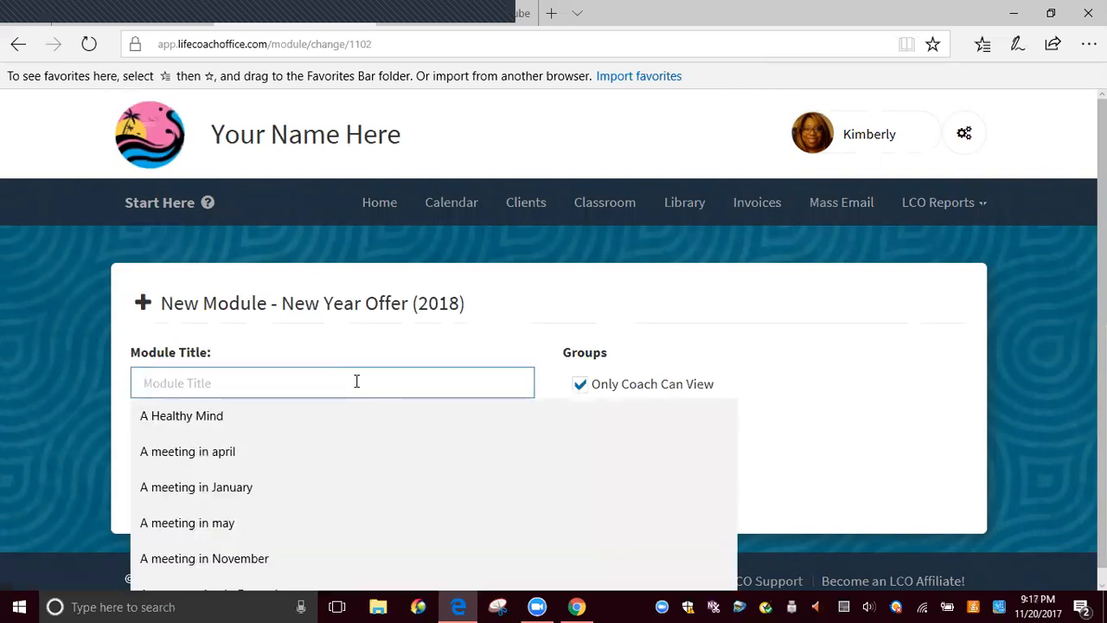
text(An Introduction)
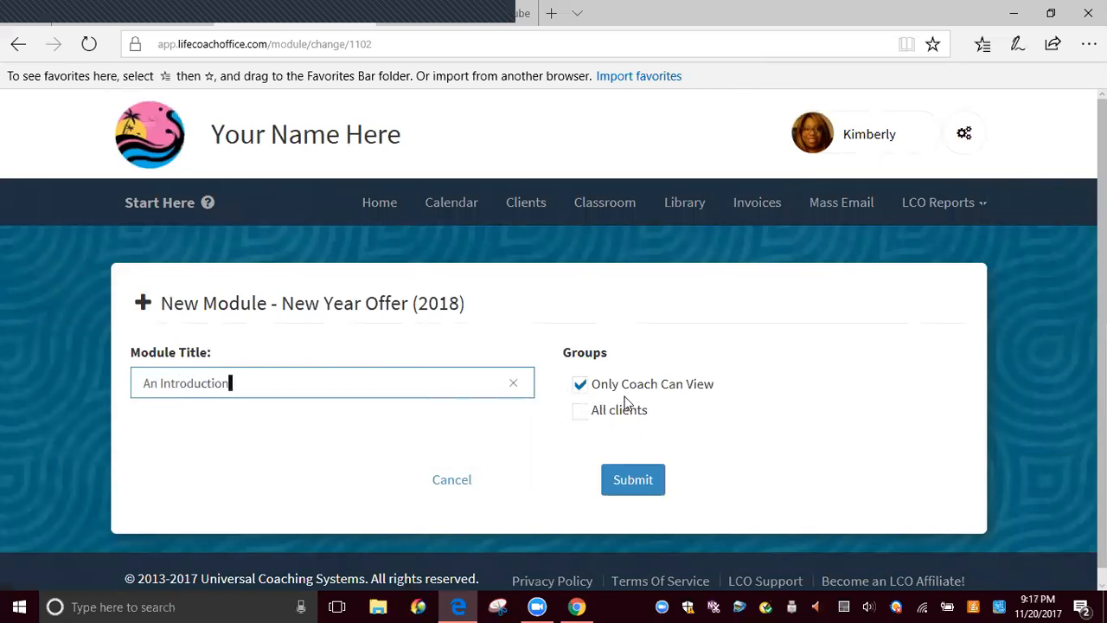
click(632, 481)
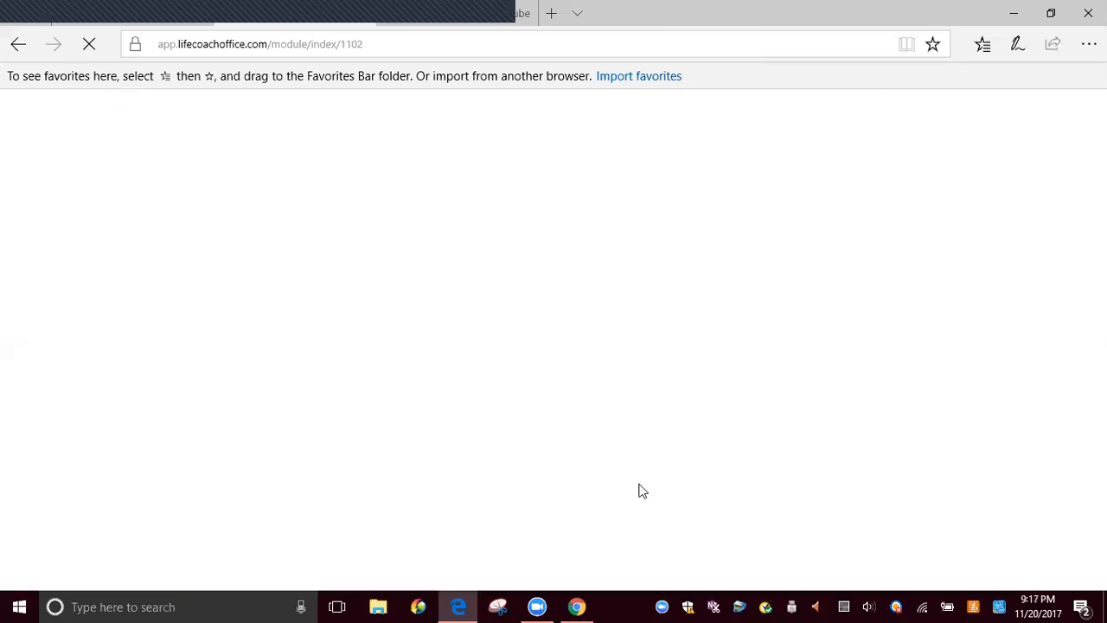
Move the An Introduction module up to first place, above Examining Beliefs
scroll(638, 489, down, 5)
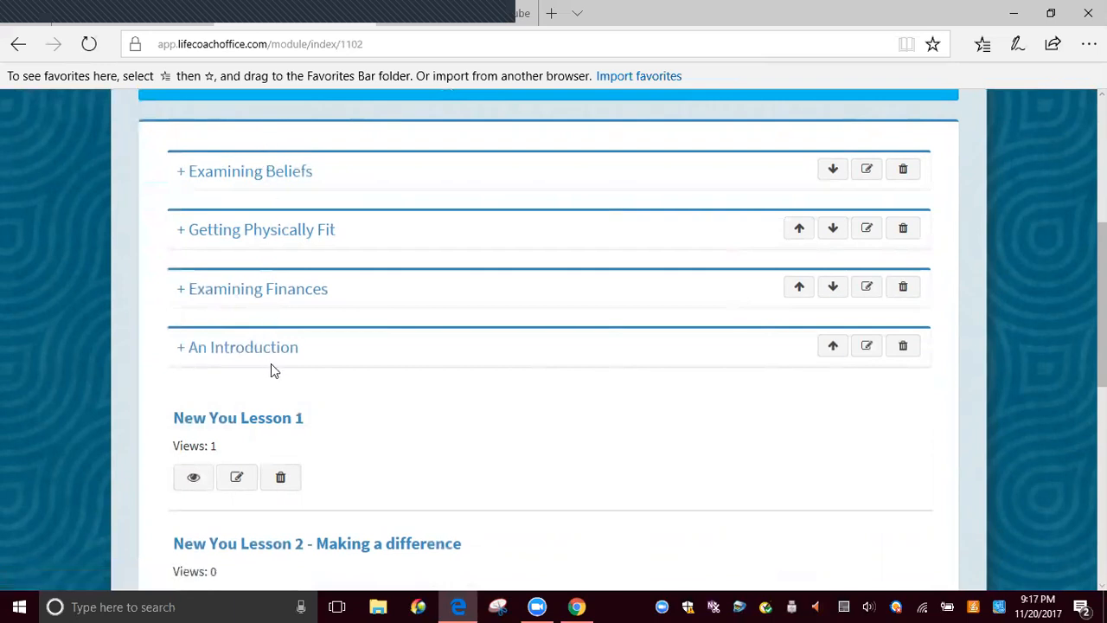
click(833, 347)
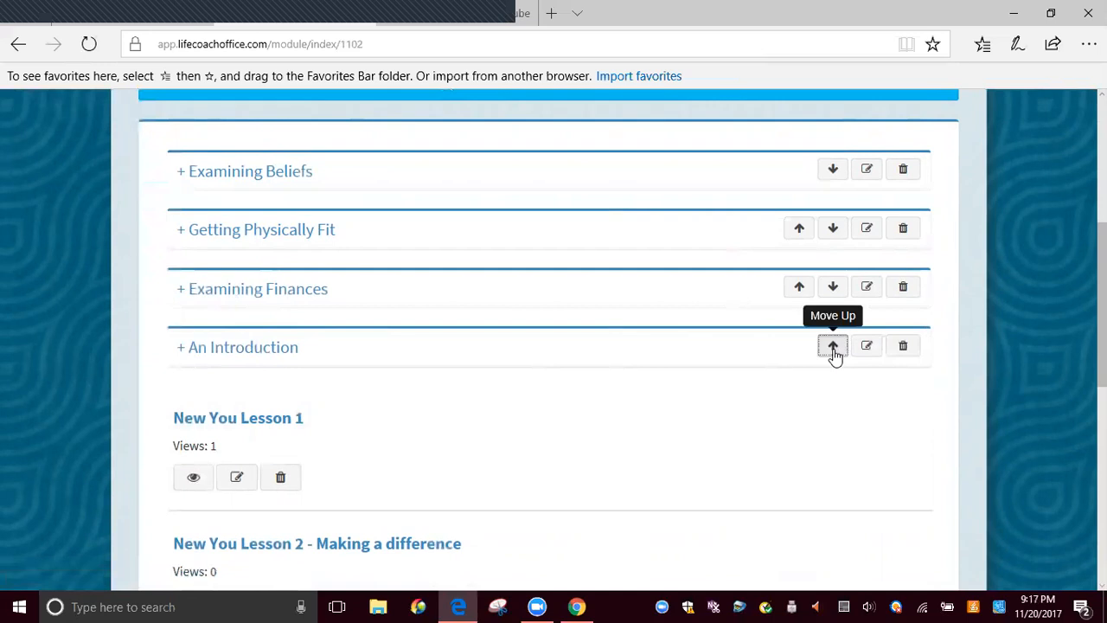
click(799, 288)
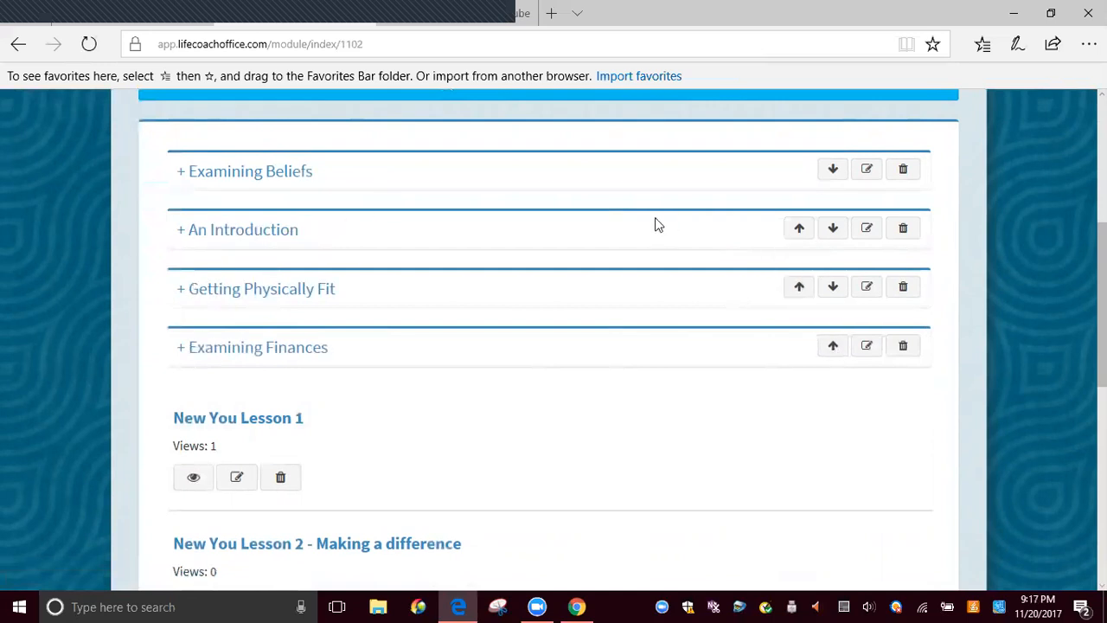
click(799, 229)
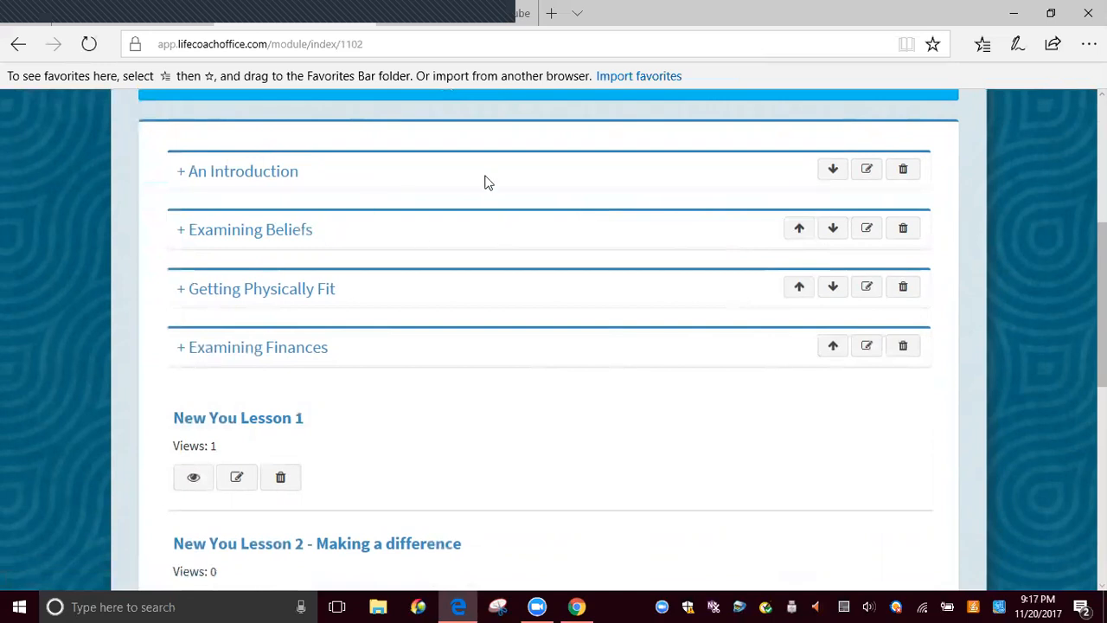
Open the lesson New You Lesson 1 for editing
scroll(514, 173, up, 3)
scroll(527, 193, down, 10)
scroll(632, 437, down, 2)
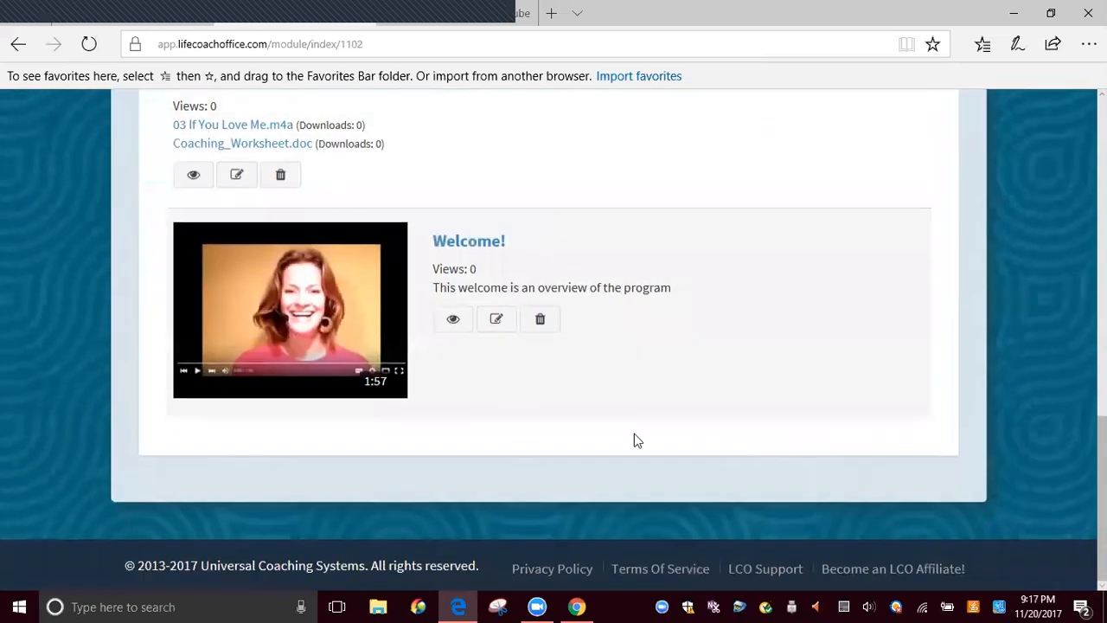
scroll(628, 247, up, 8)
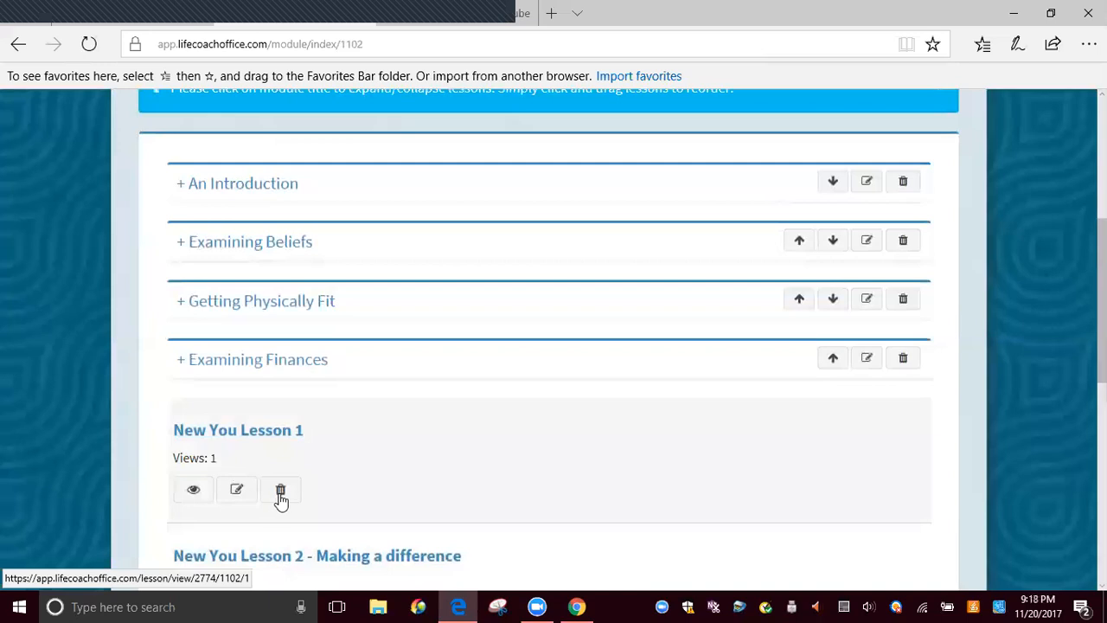
click(237, 490)
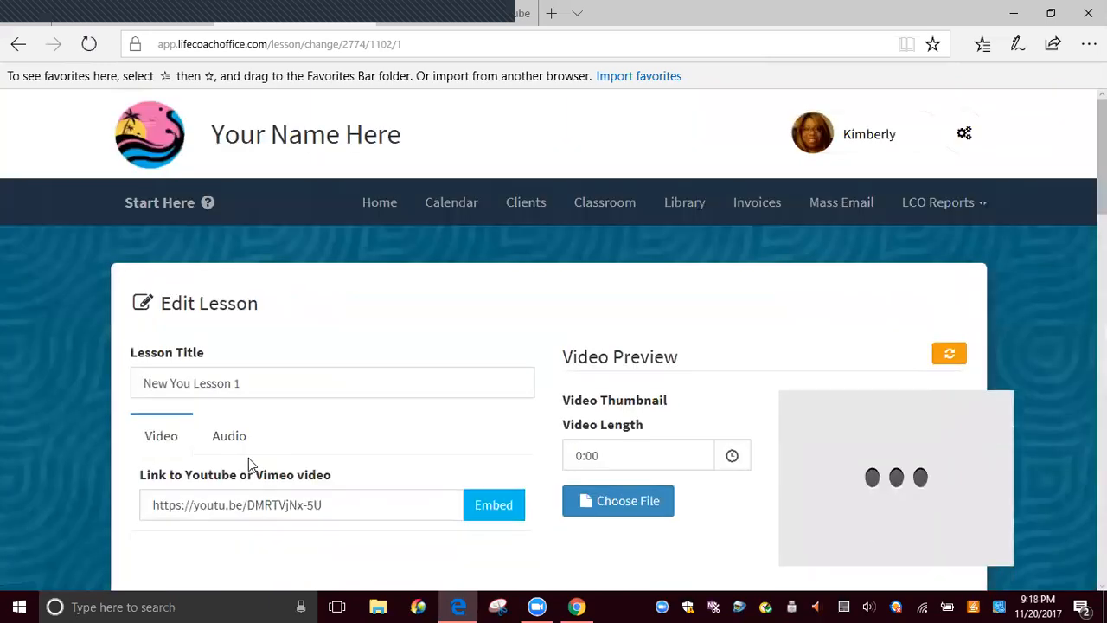
Change the lesson title to "New You Lesson 1 - All about beliefs"
scroll(276, 388, down, 3)
scroll(270, 339, up, 2)
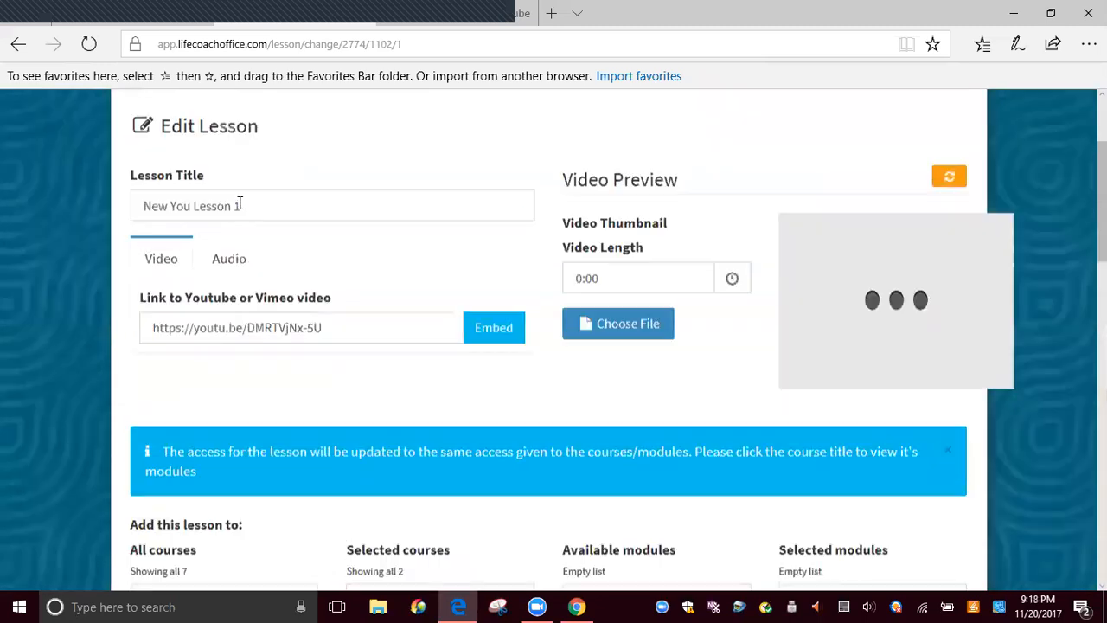
click(274, 256)
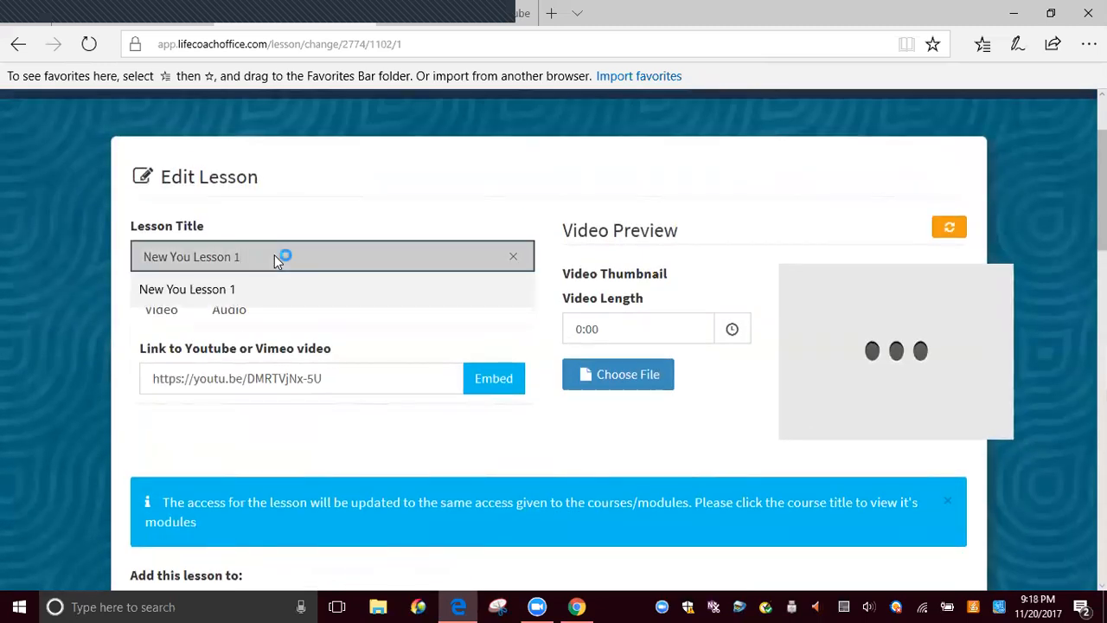
text(- A)
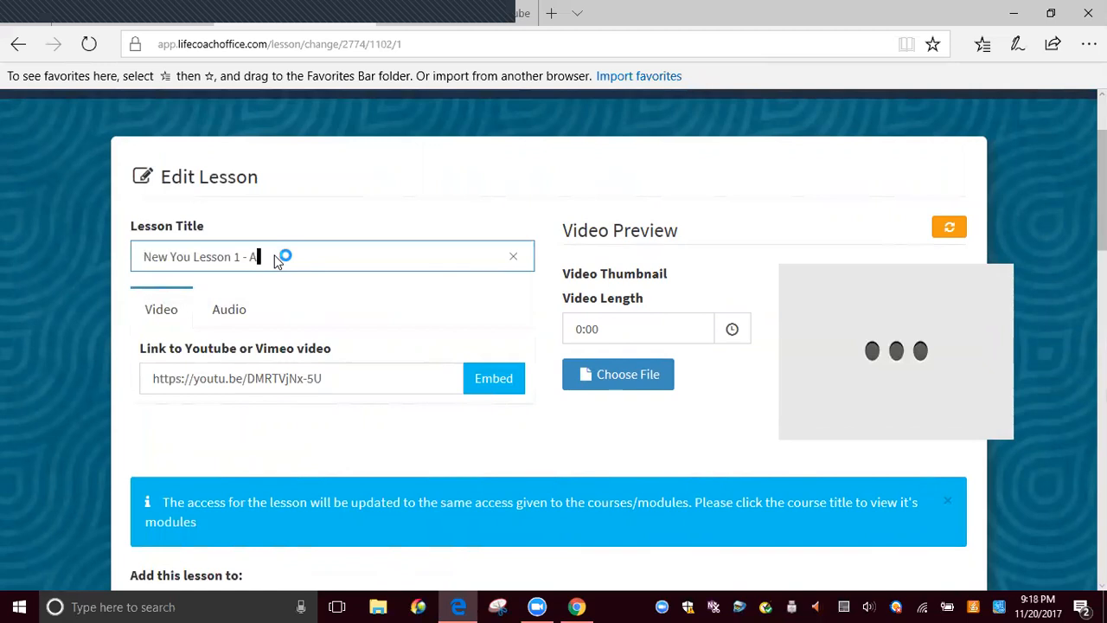
text(ll about beliefs)
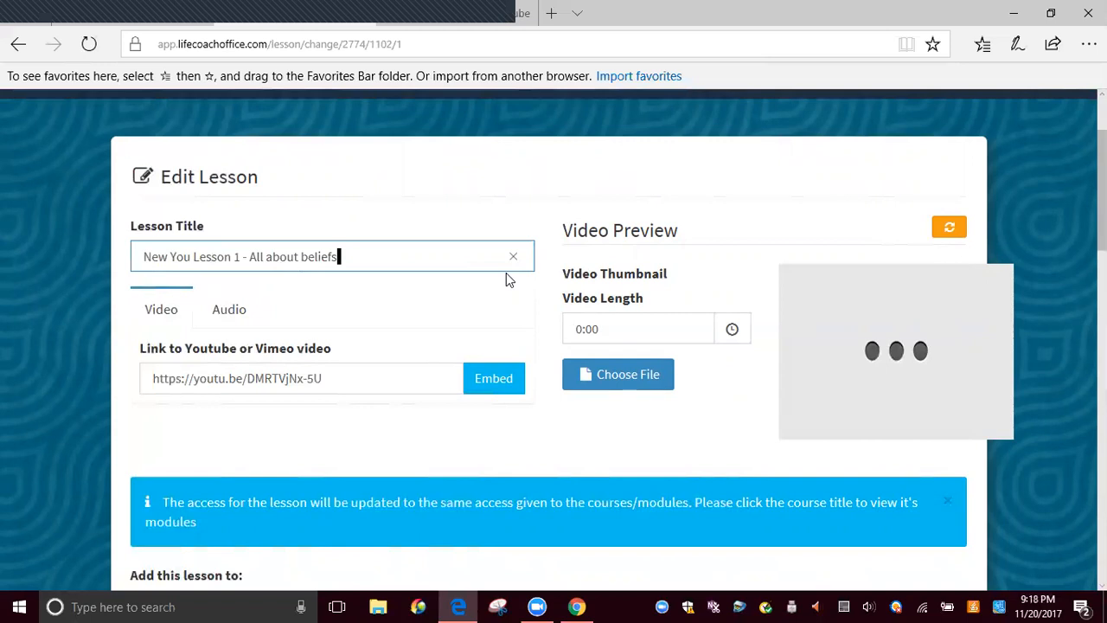
Review the lesson's video settings and course and module assignments, highlighting New Year Offer (2018) and Business/Career among the selected courses
scroll(509, 285, down, 5)
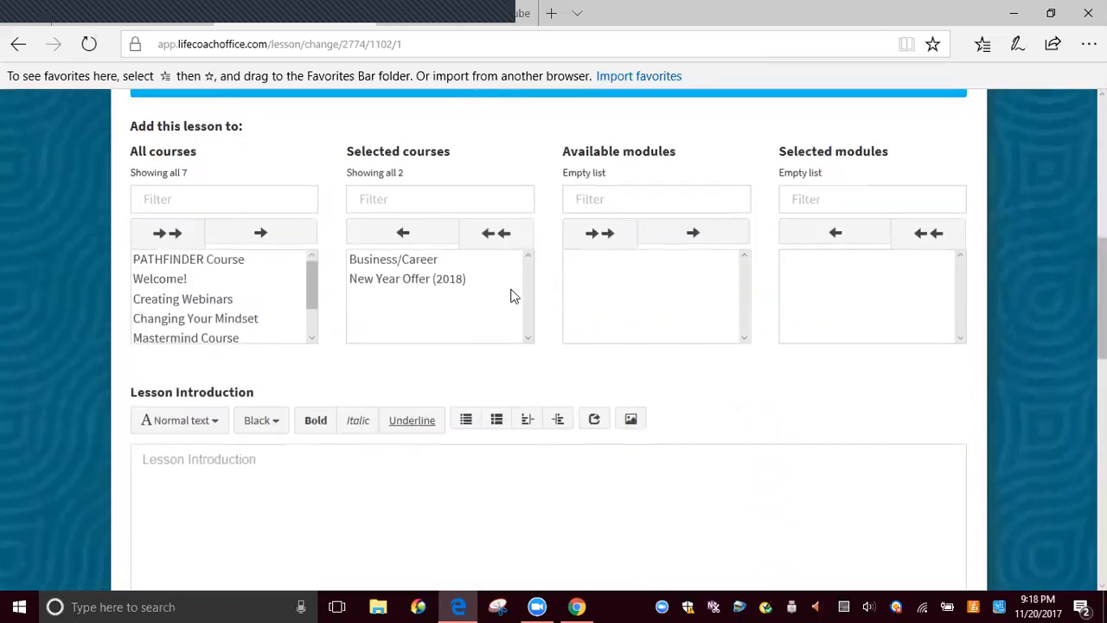
scroll(510, 298, down, 3)
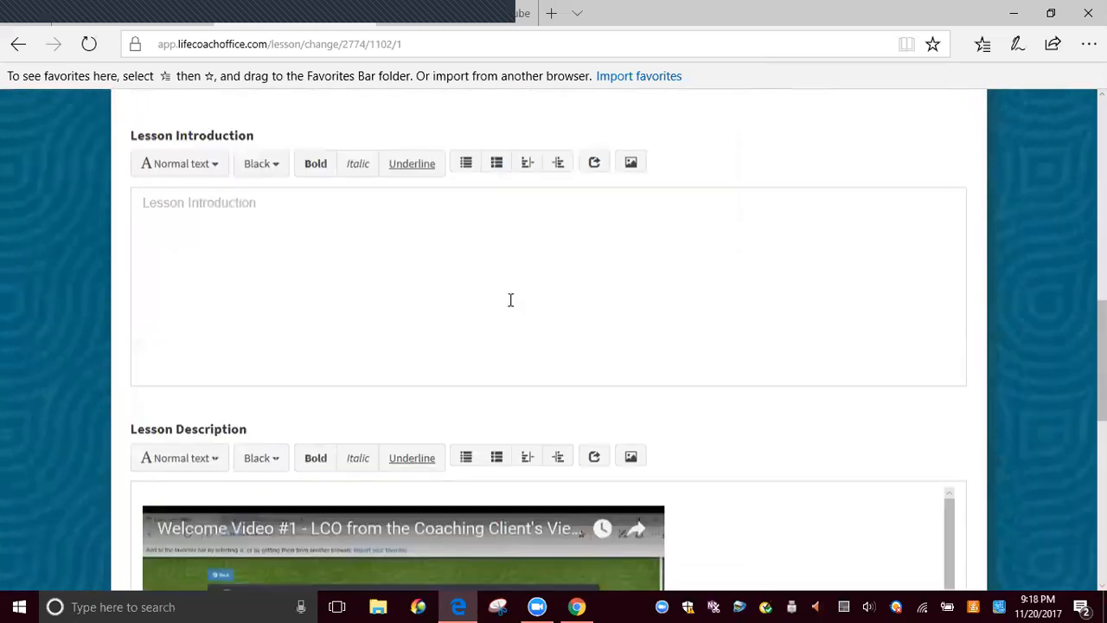
scroll(510, 300, up, 8)
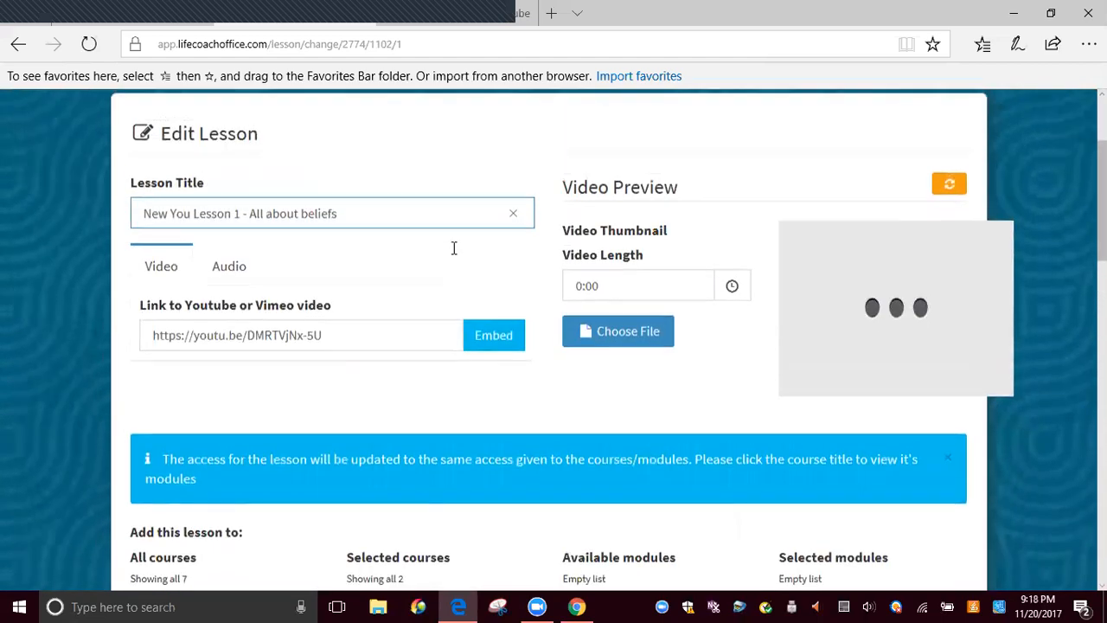
scroll(452, 246, up, 2)
scroll(246, 287, down, 2)
scroll(252, 296, down, 4)
click(383, 291)
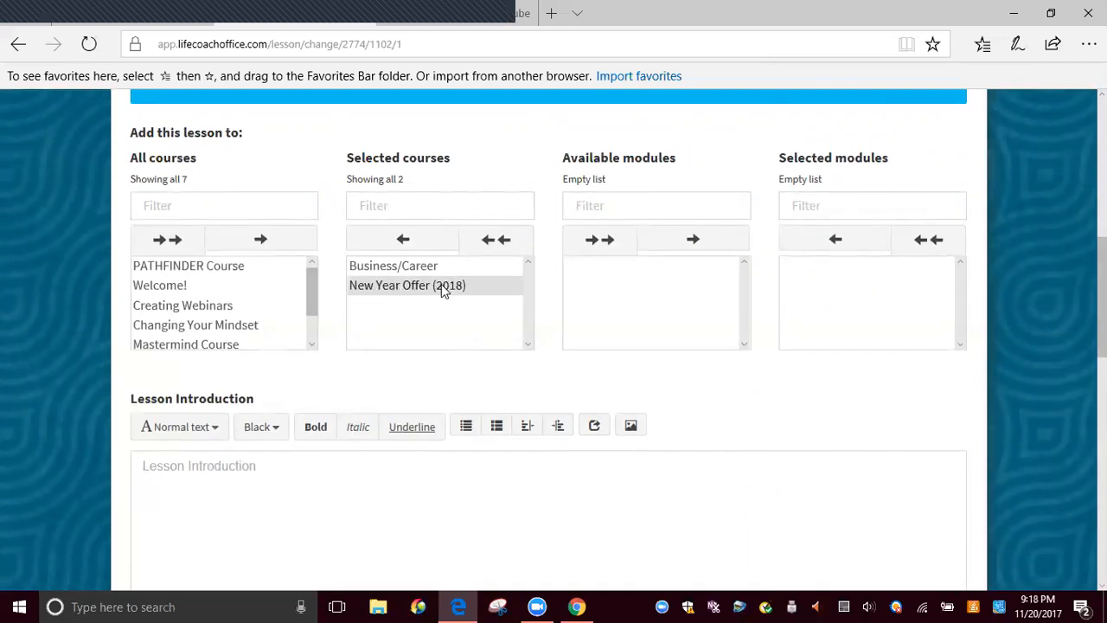
click(385, 272)
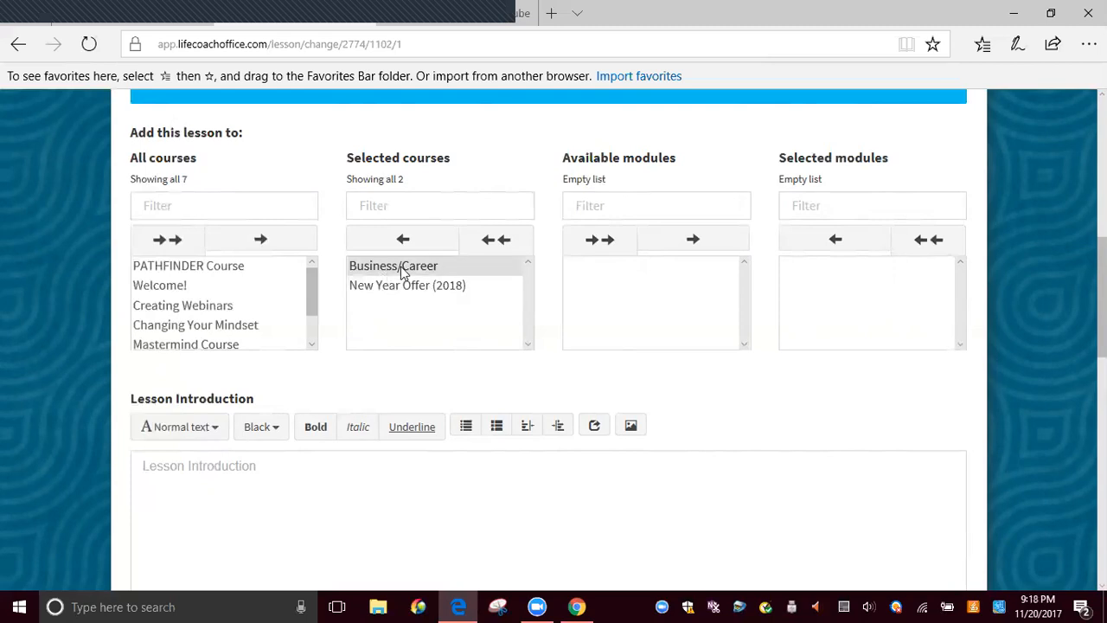
Enter "This is where you tell the client about the lesson" as the lesson introduction
scroll(397, 294, down, 5)
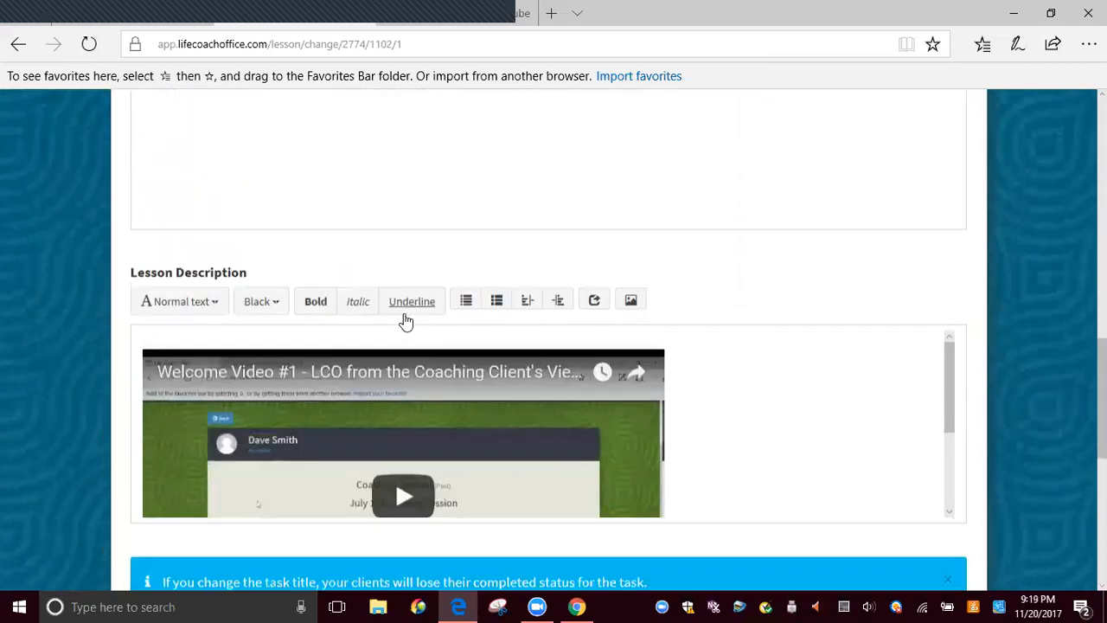
scroll(272, 258, up, 3)
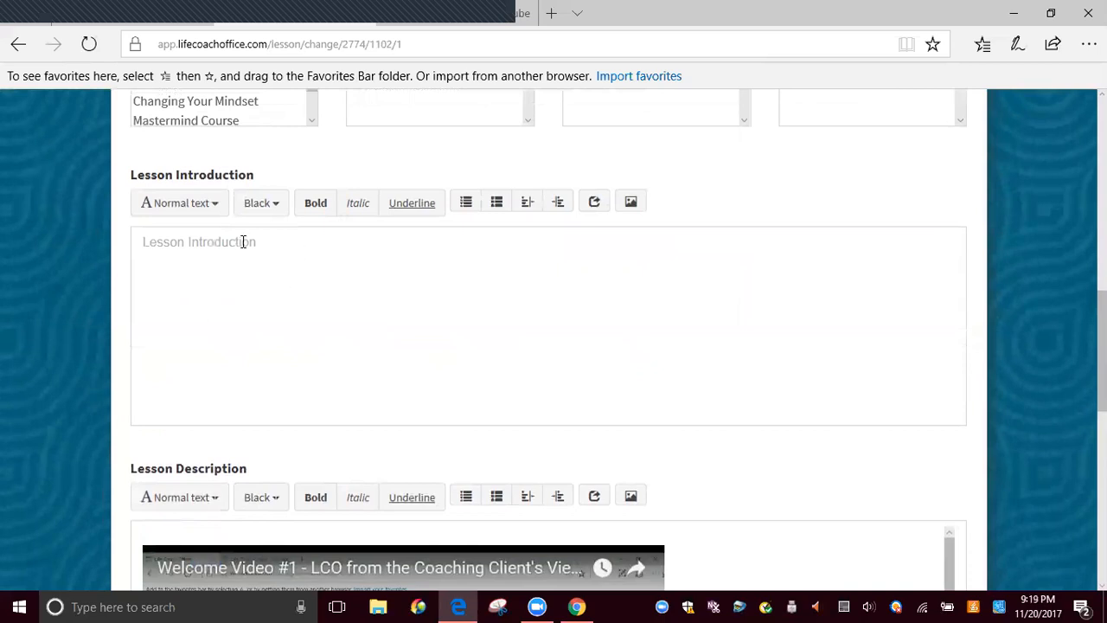
click(202, 254)
text(This is where you tell the client about the lesson)
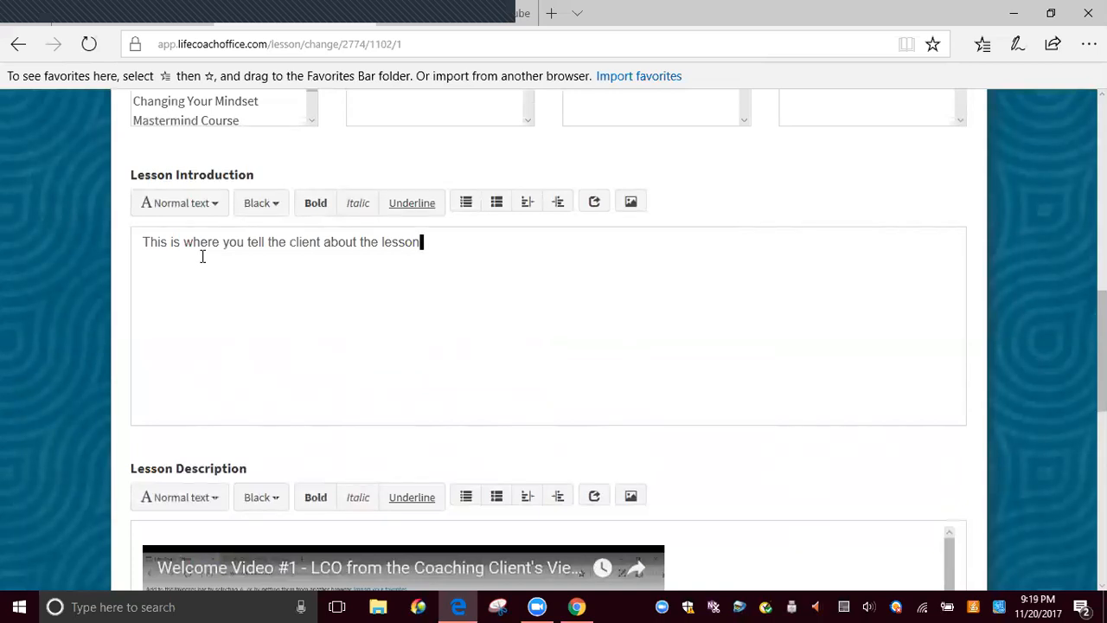
Look over the lesson's description, task and file sections and save the lesson changes
scroll(242, 316, down, 5)
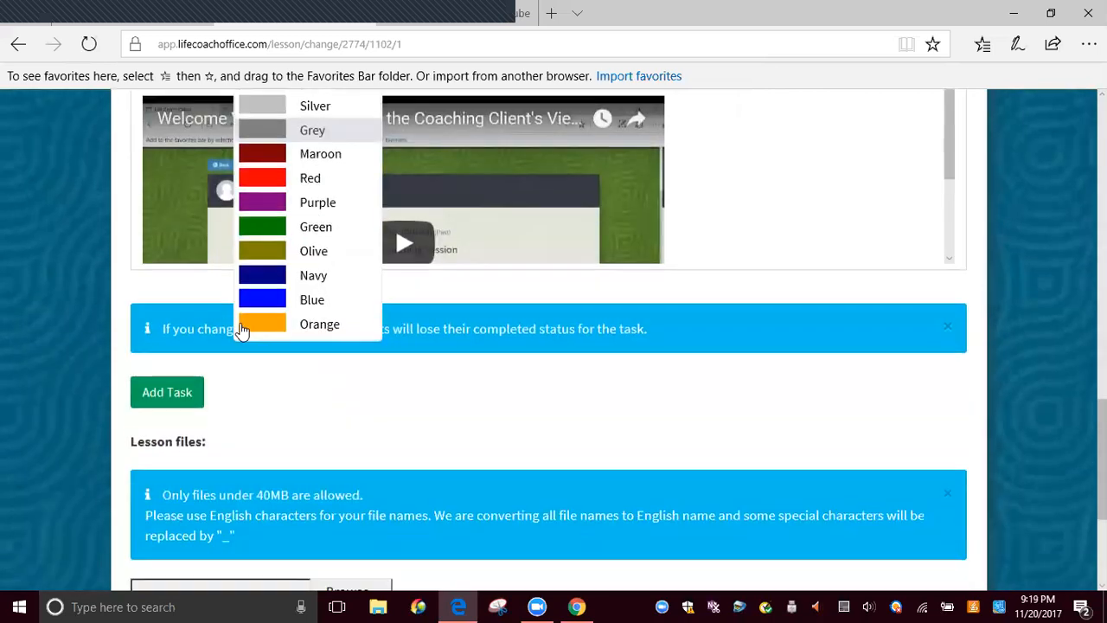
scroll(690, 327, up, 1)
scroll(690, 327, up, 1)
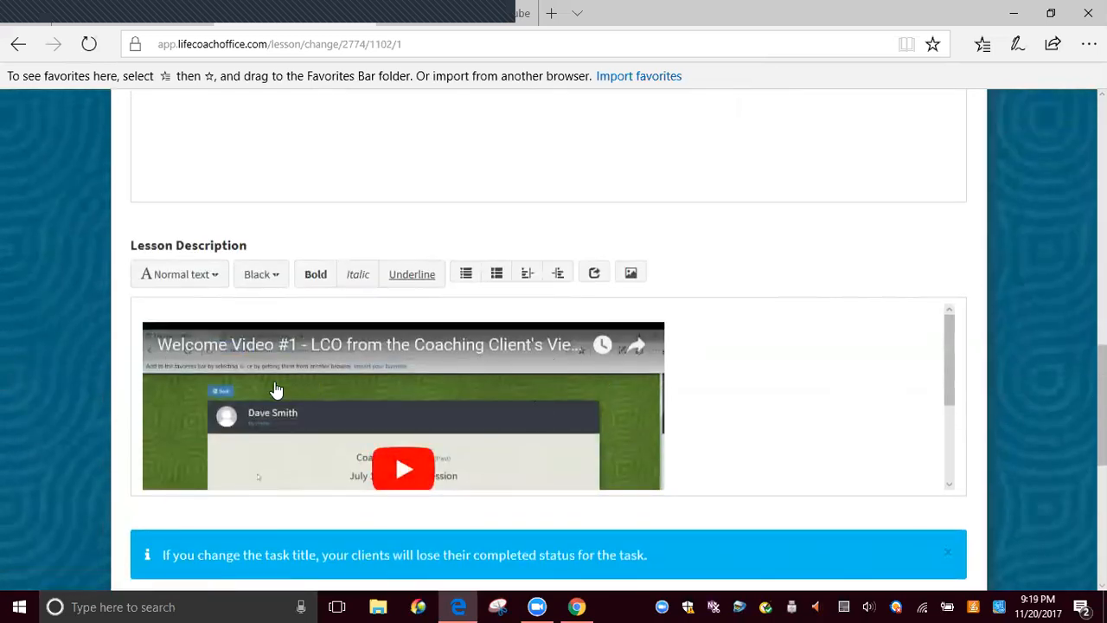
scroll(498, 358, down, 5)
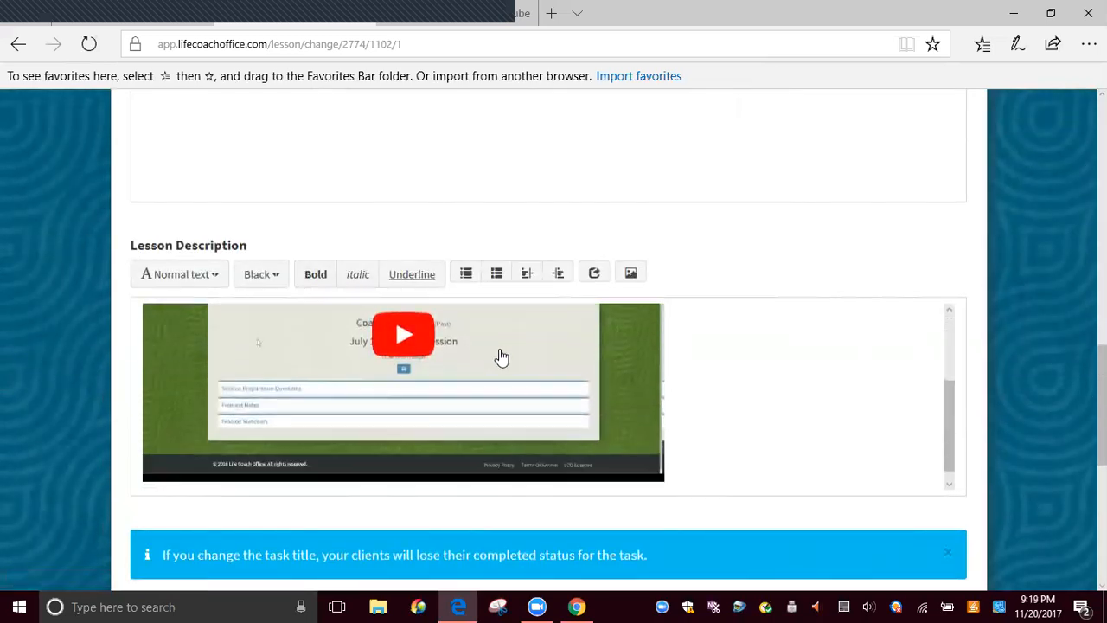
scroll(596, 388, down, 3)
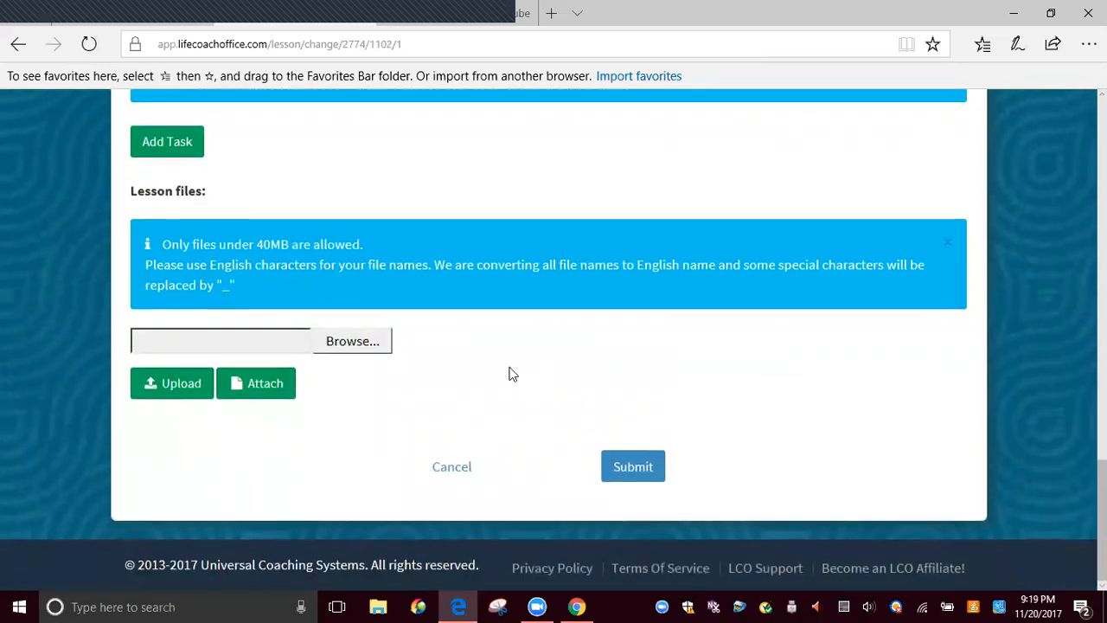
click(628, 475)
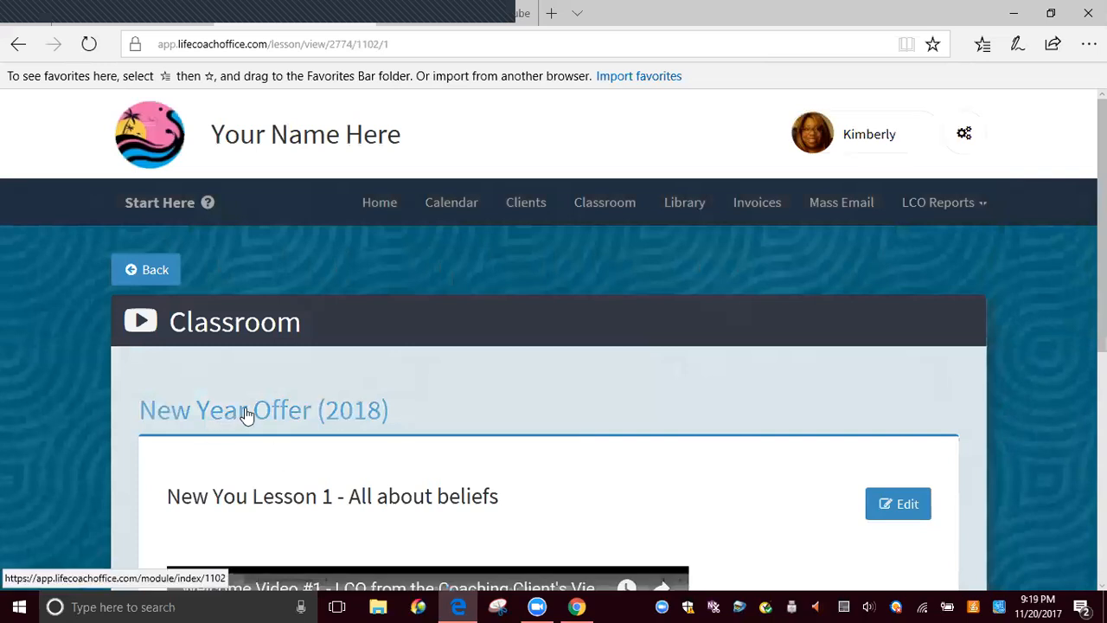
Return to the classroom course list and open the New Year Offer (2018) course
click(598, 211)
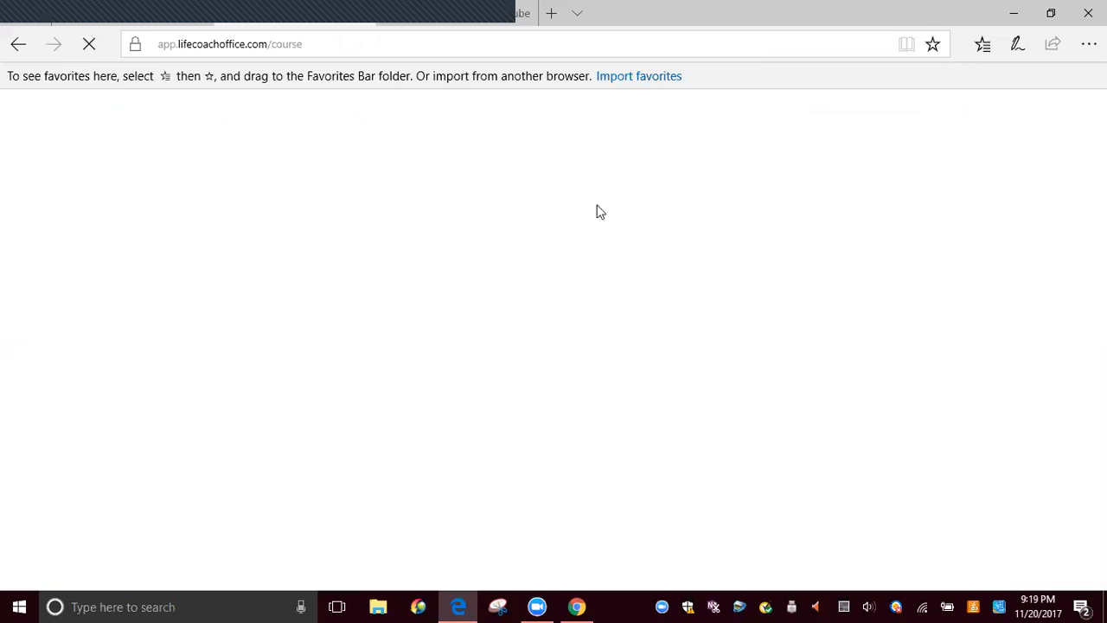
scroll(593, 242, down, 5)
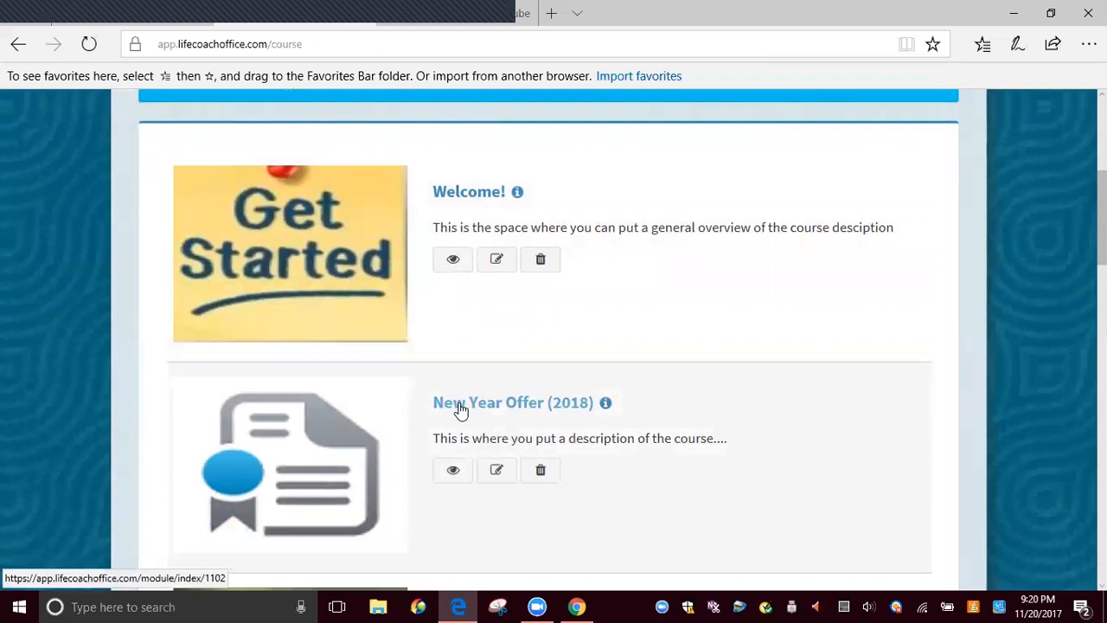
click(460, 406)
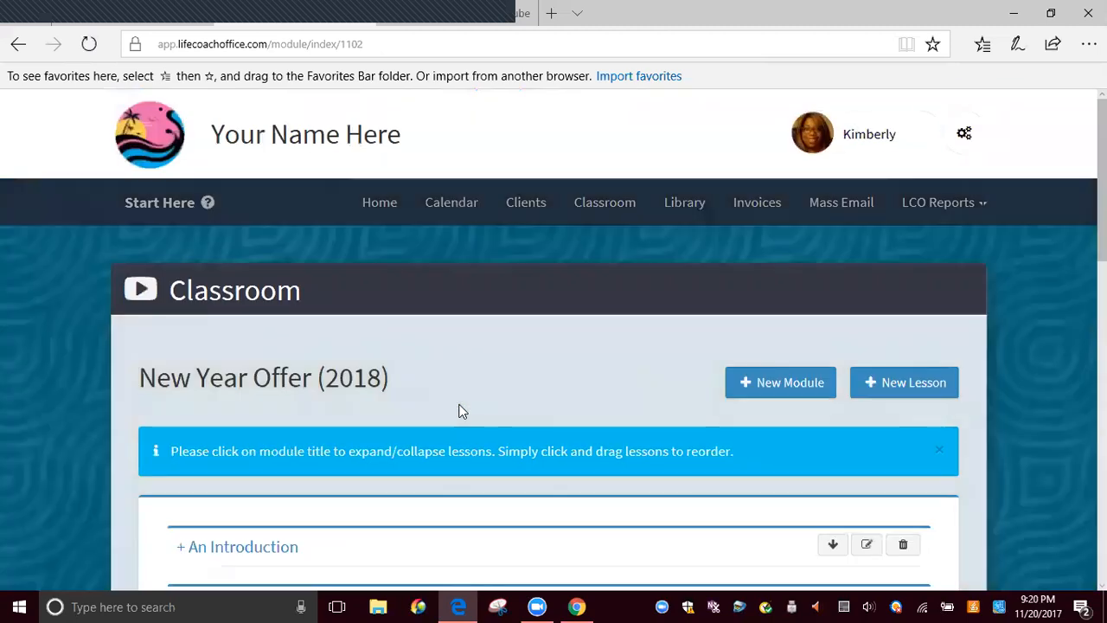
Examine the course's modules and the lessons listed below them to see which lessons are outside a module
scroll(466, 419, down, 2)
scroll(469, 425, down, 7)
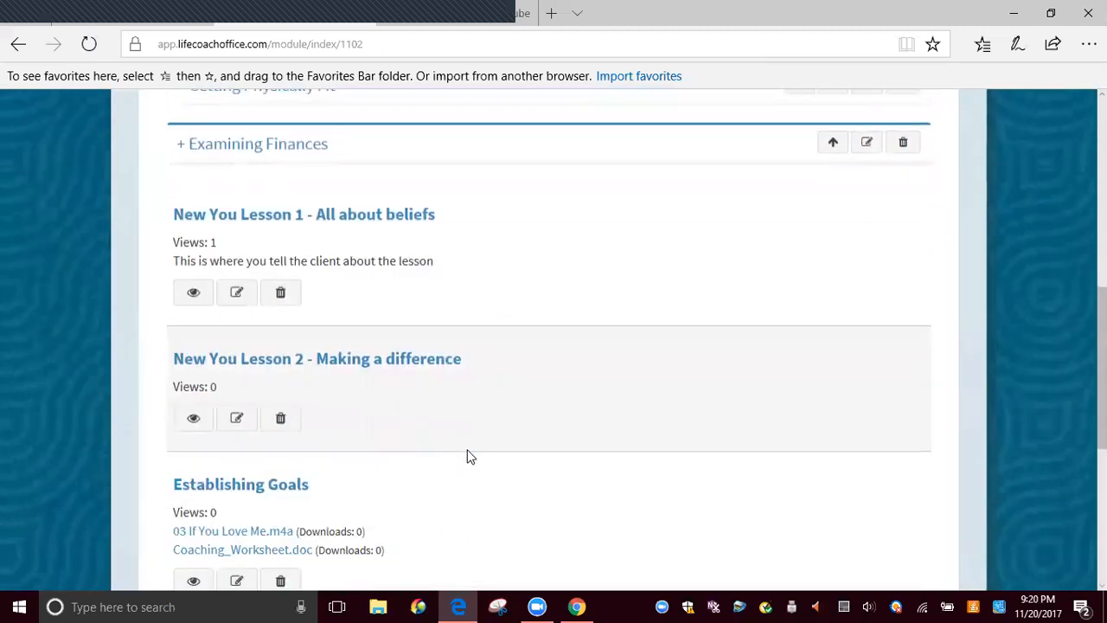
scroll(469, 457, down, 2)
scroll(466, 457, up, 6)
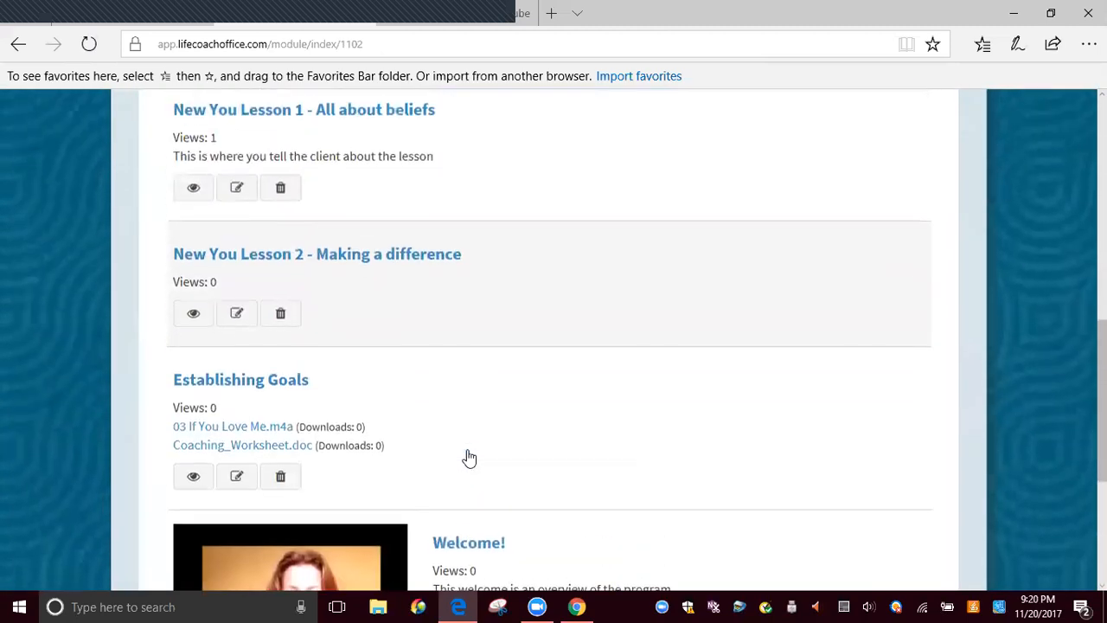
scroll(467, 457, up, 3)
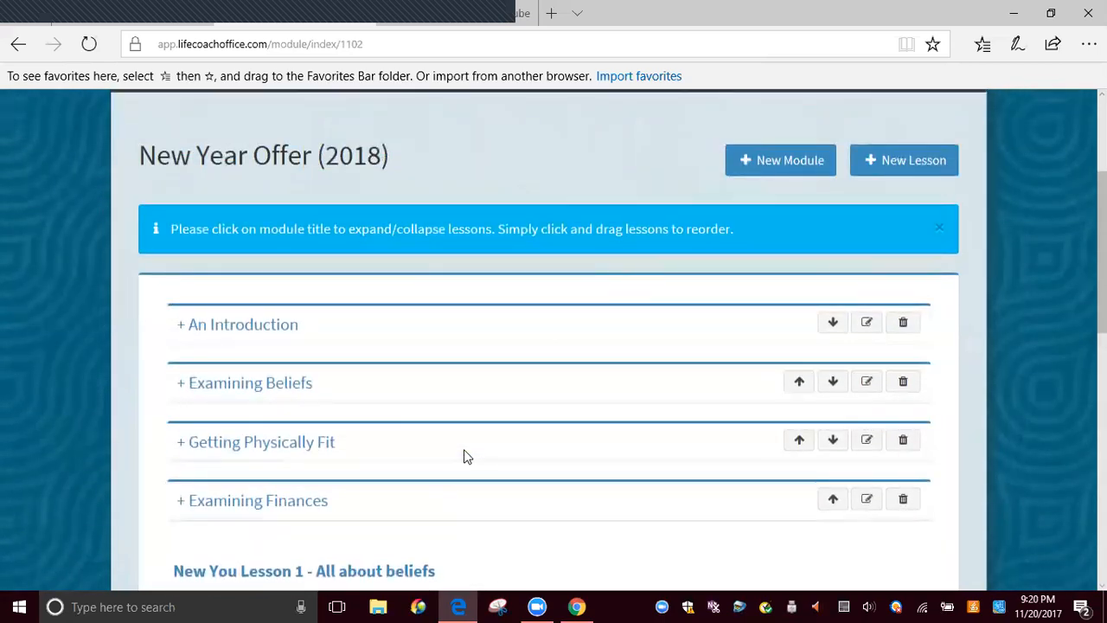
scroll(378, 444, down, 3)
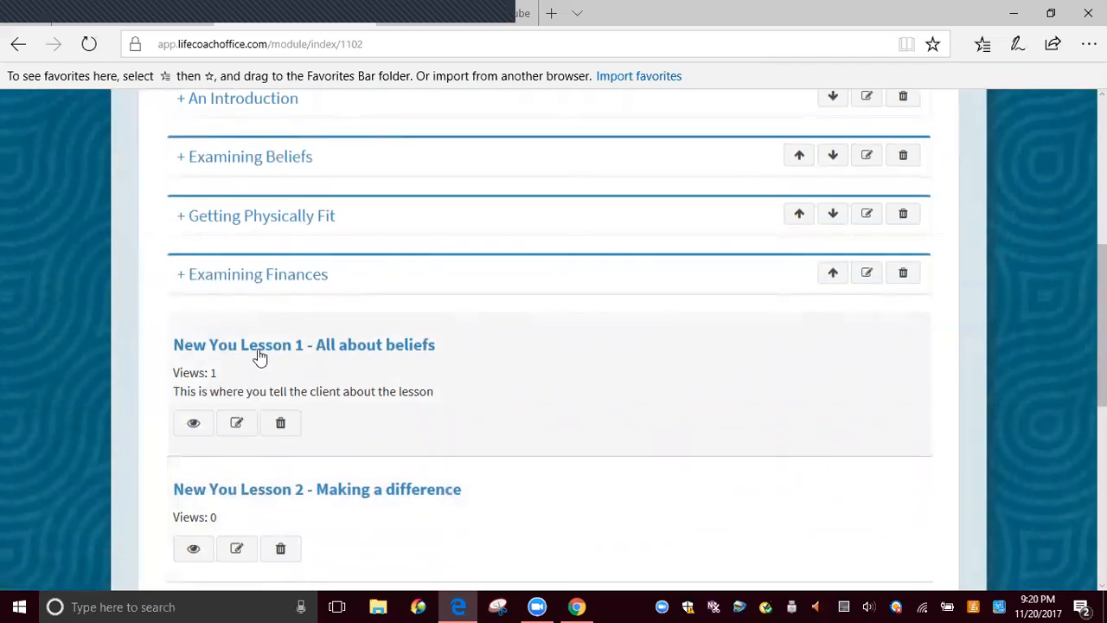
scroll(387, 363, up, 2)
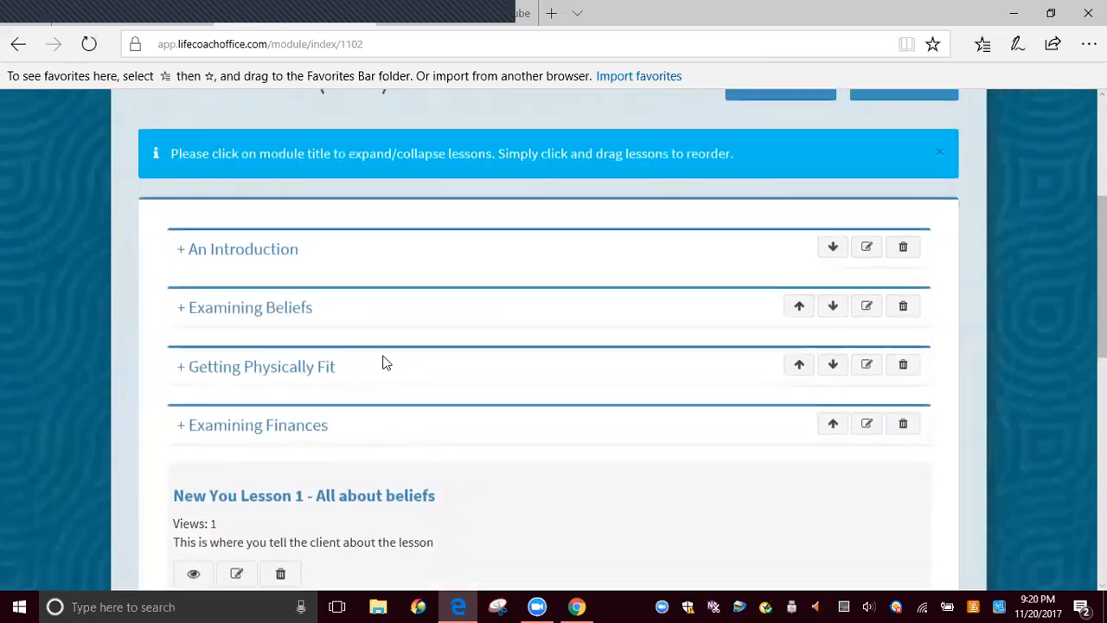
scroll(387, 364, down, 1)
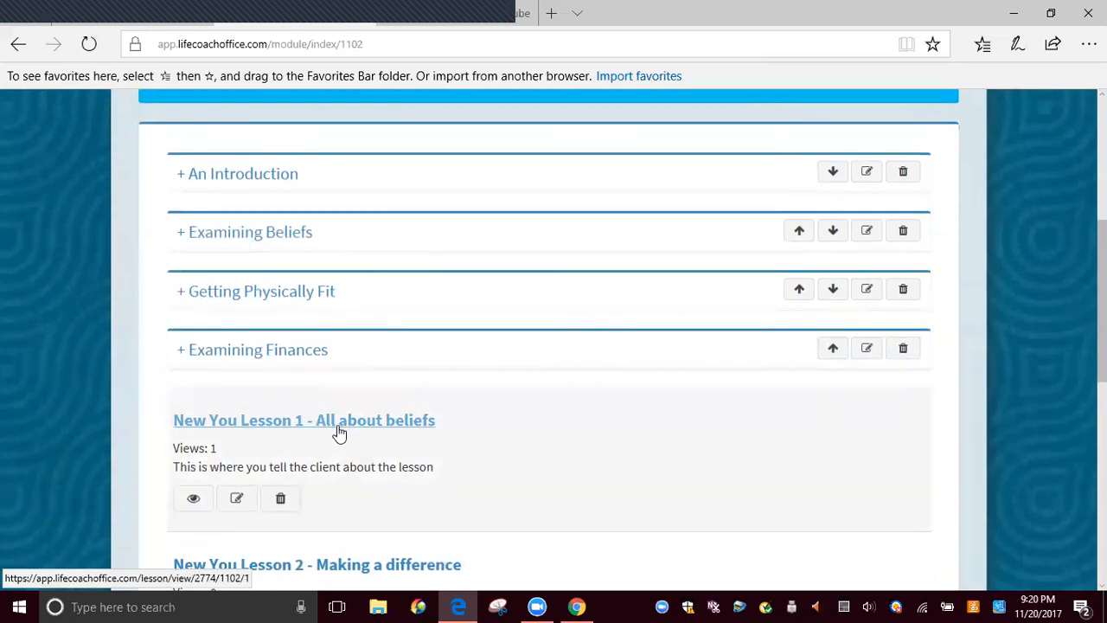
Open New You Lesson 1 - All about beliefs for editing and find its course and module assignments
click(238, 500)
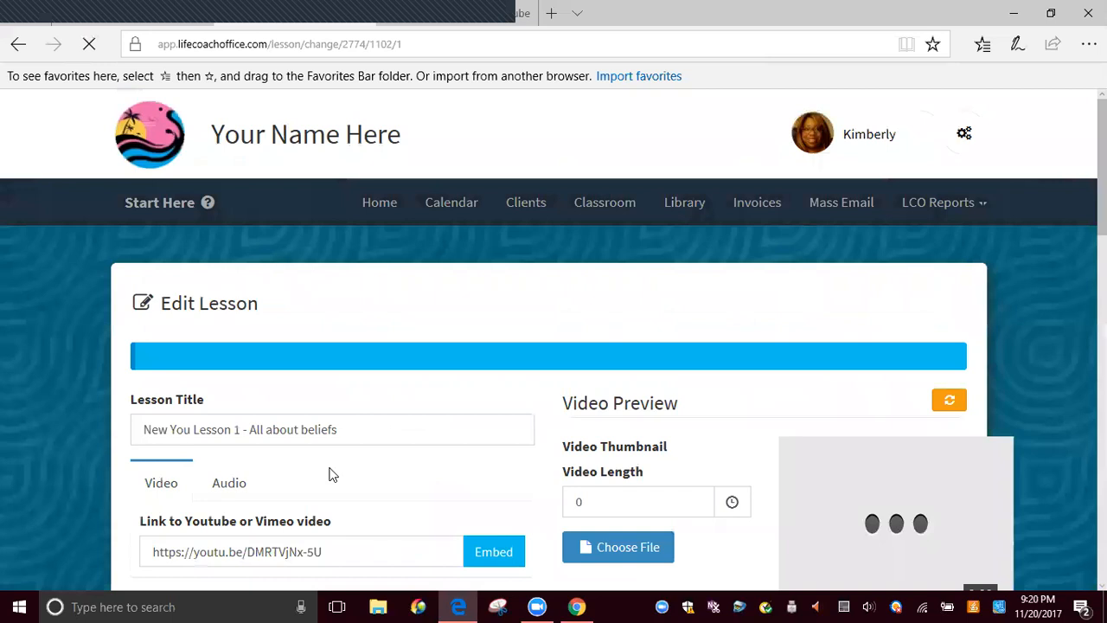
scroll(328, 472, down, 5)
scroll(349, 470, up, 1)
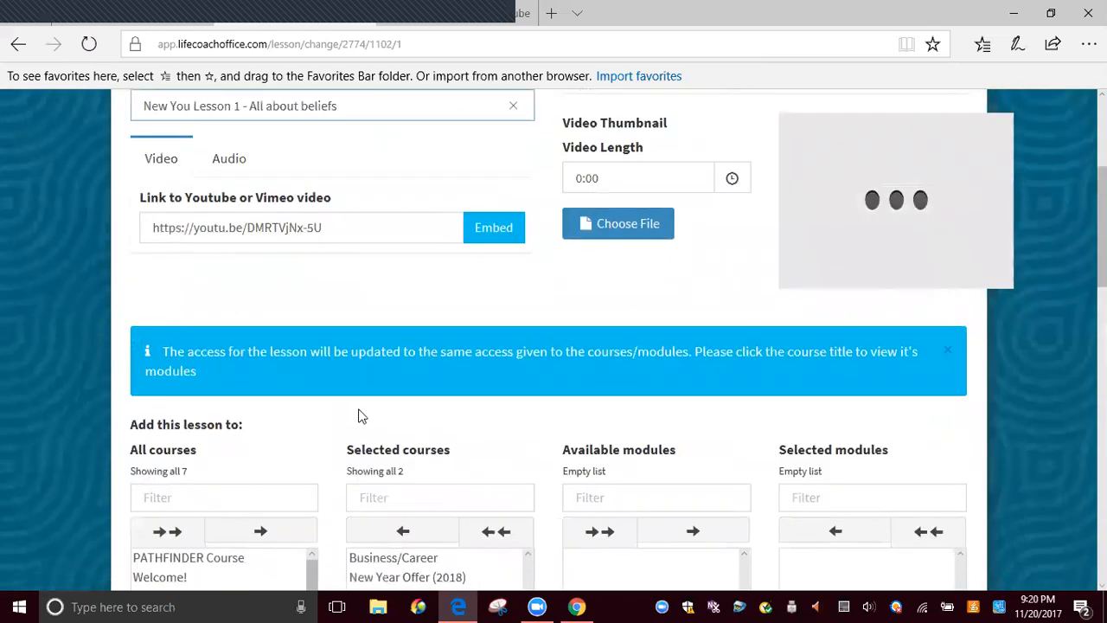
scroll(371, 378, down, 3)
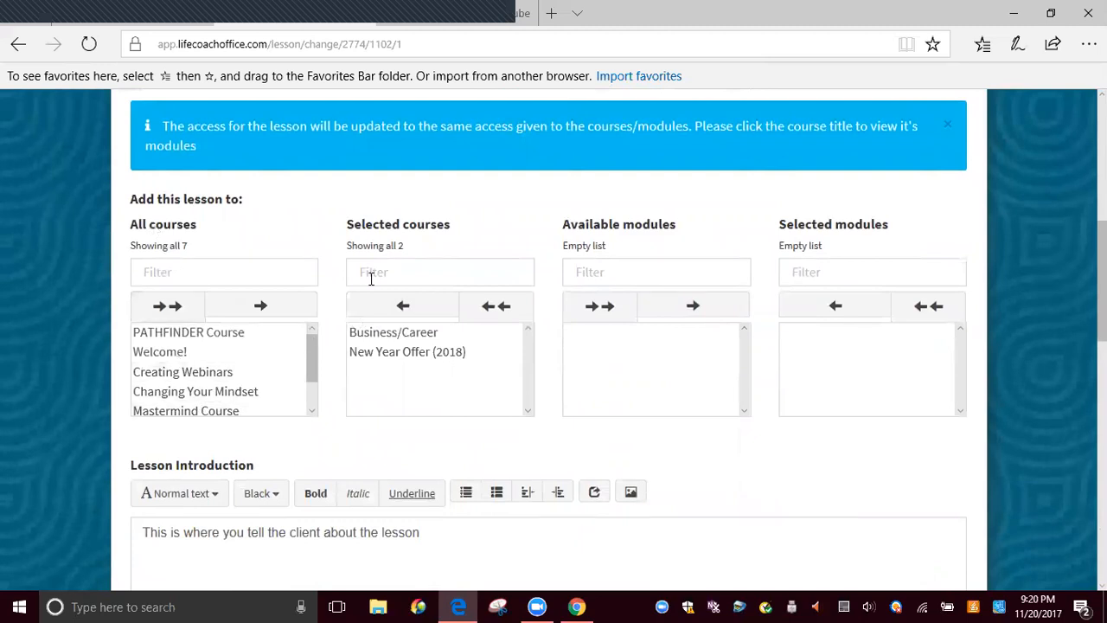
Assign the lesson to the Examining Beliefs module of New Year Offer (2018) and save the lesson
click(395, 356)
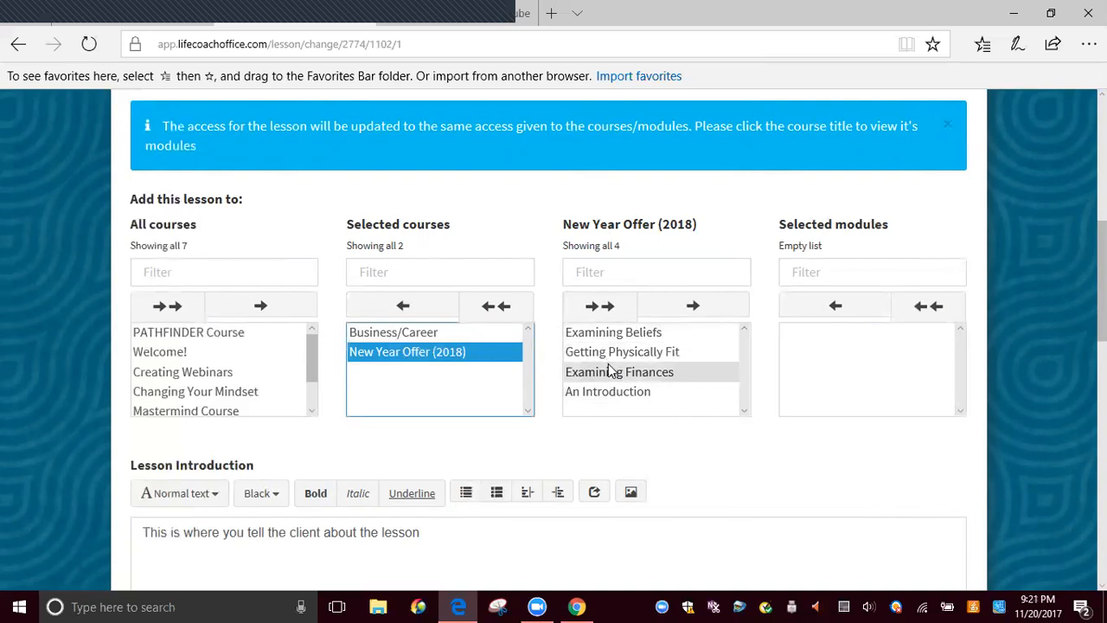
click(597, 335)
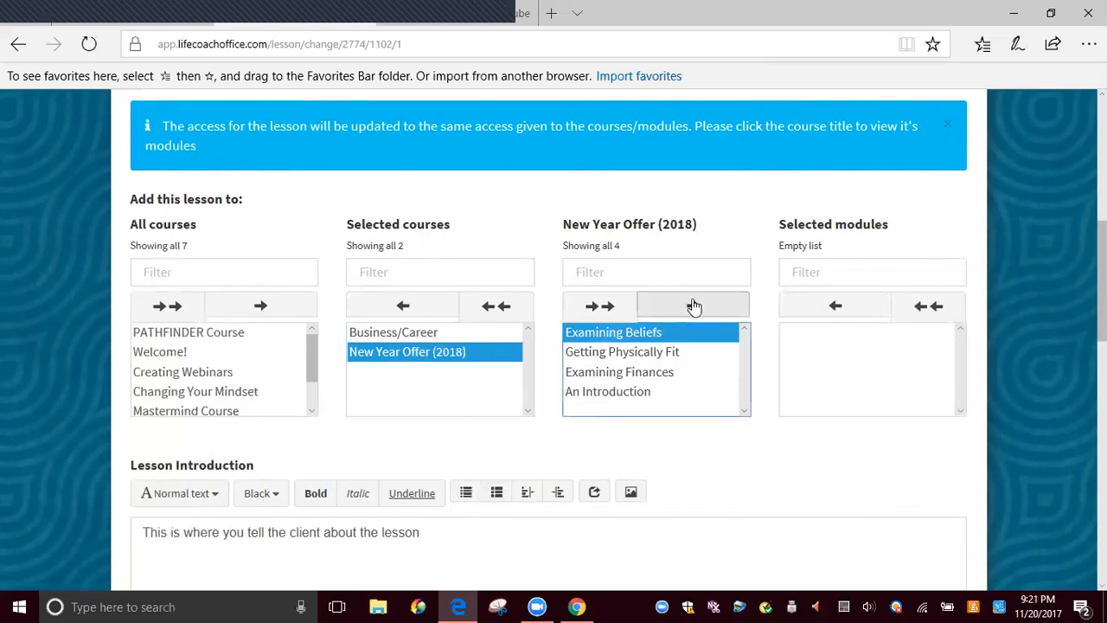
click(693, 307)
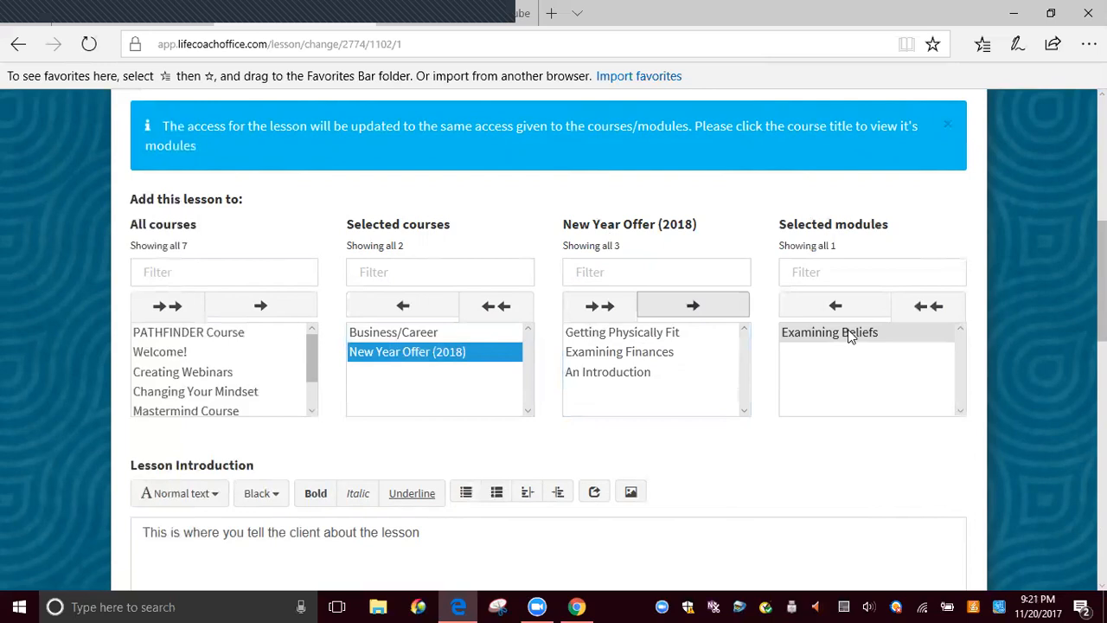
scroll(790, 395, down, 5)
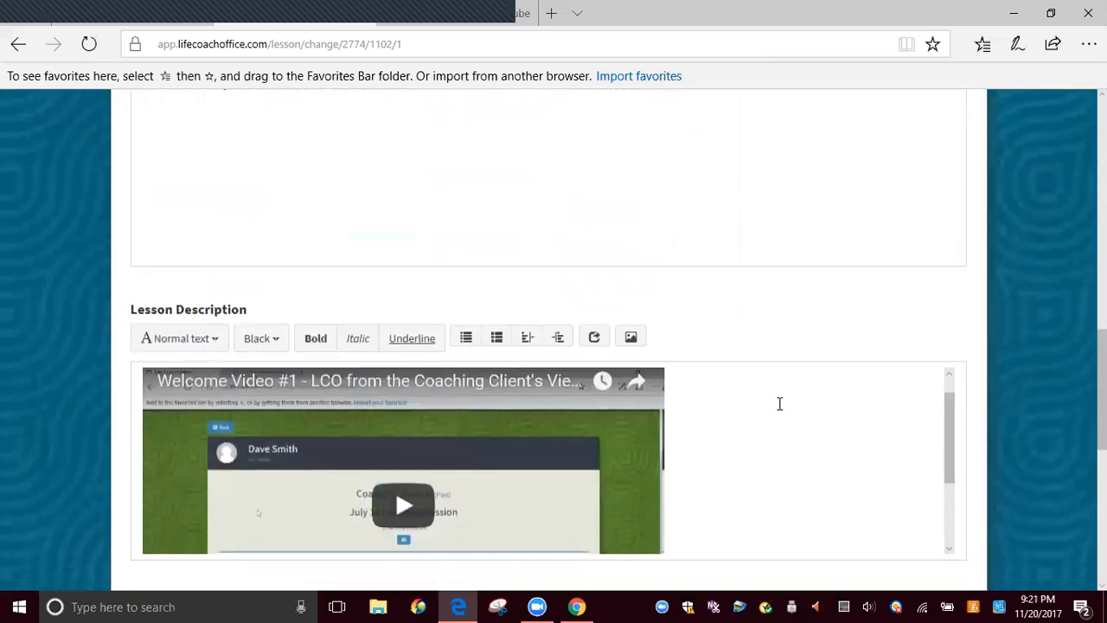
scroll(775, 405, down, 10)
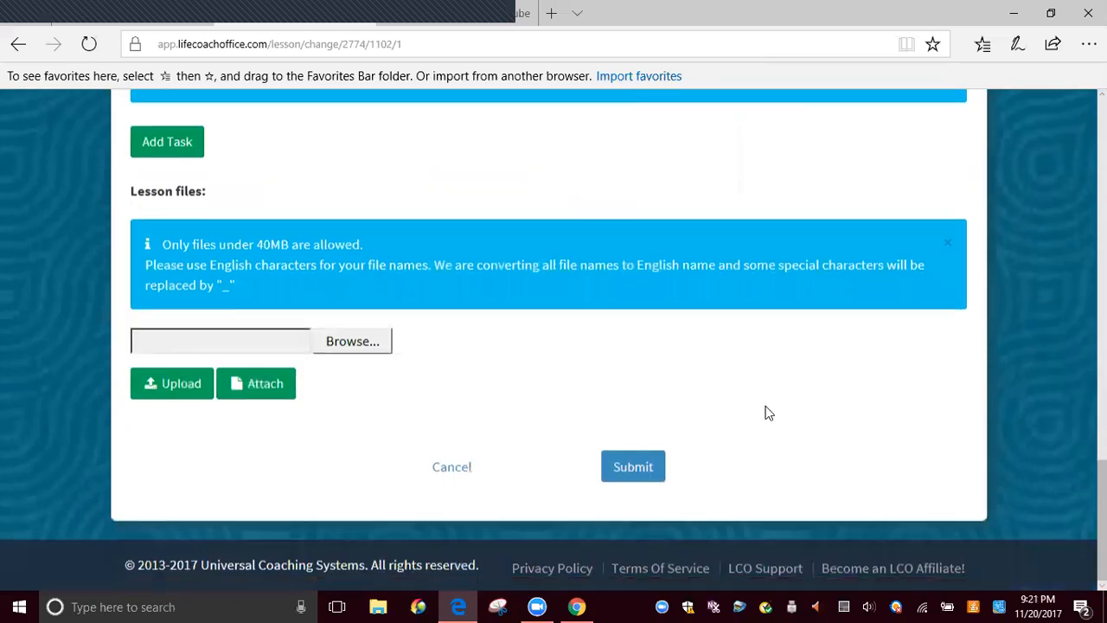
click(625, 474)
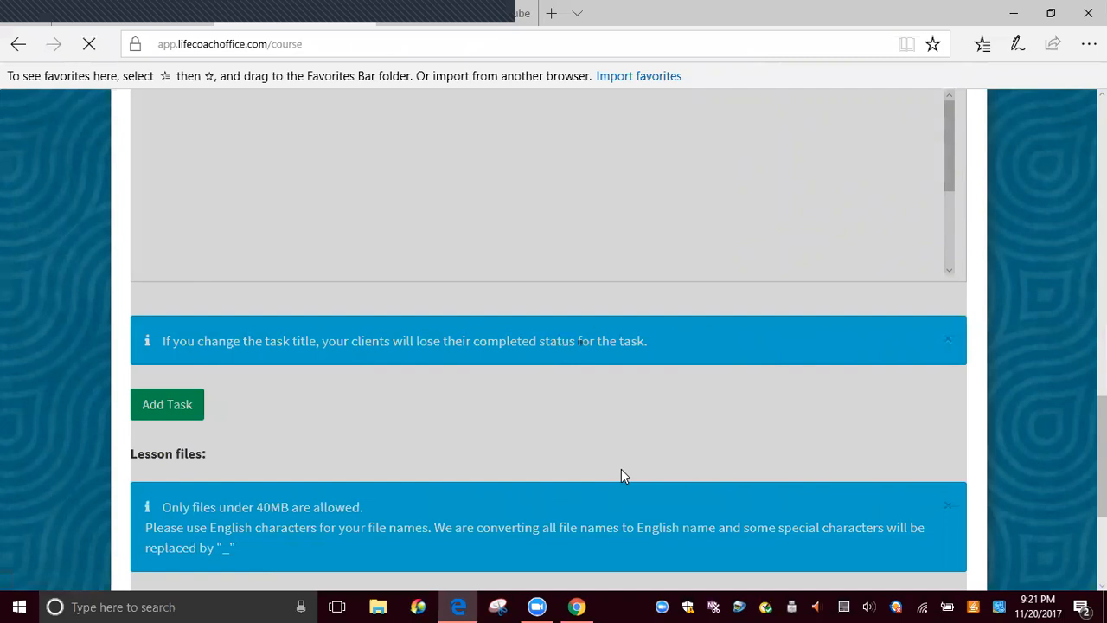
Reopen the New Year Offer (2018) course and review its modules and the lessons outside them
scroll(551, 406, down, 6)
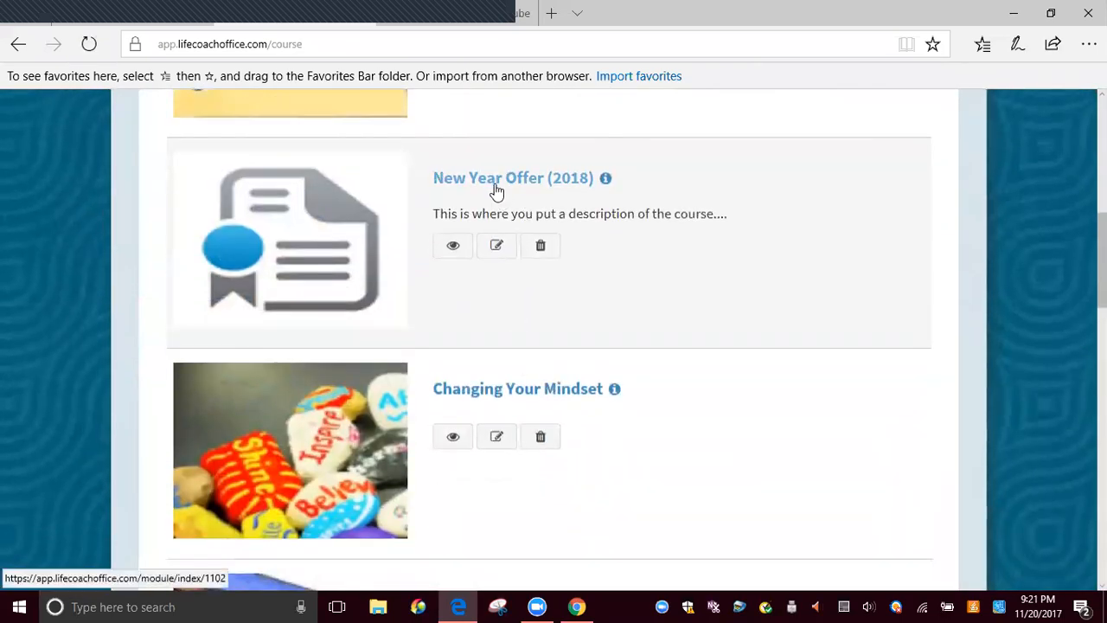
click(495, 185)
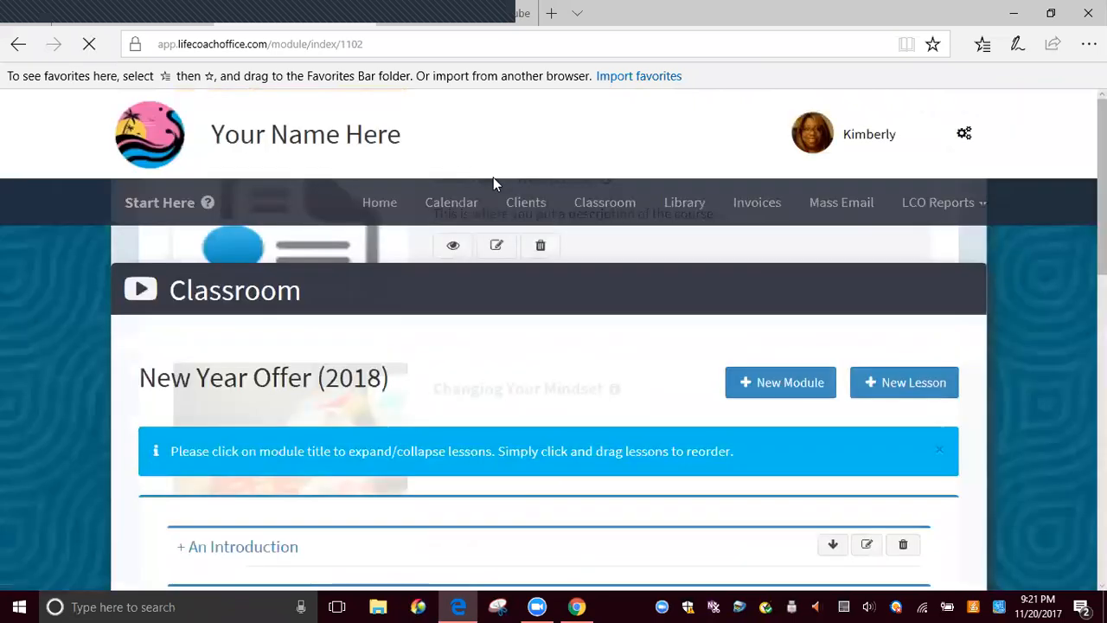
scroll(500, 194, down, 5)
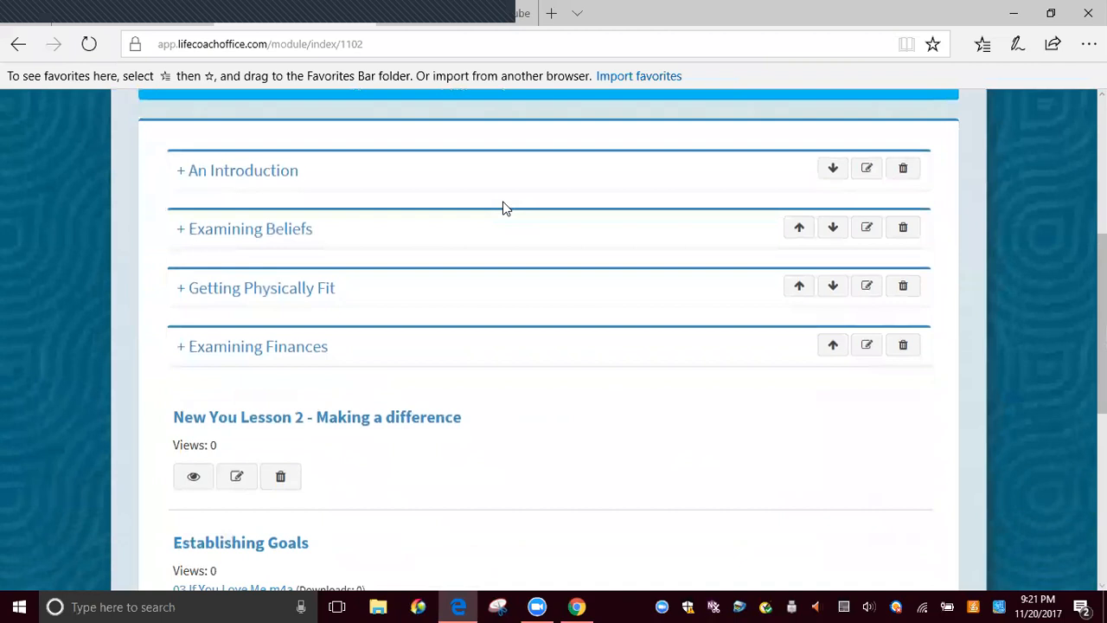
scroll(505, 208, down, 1)
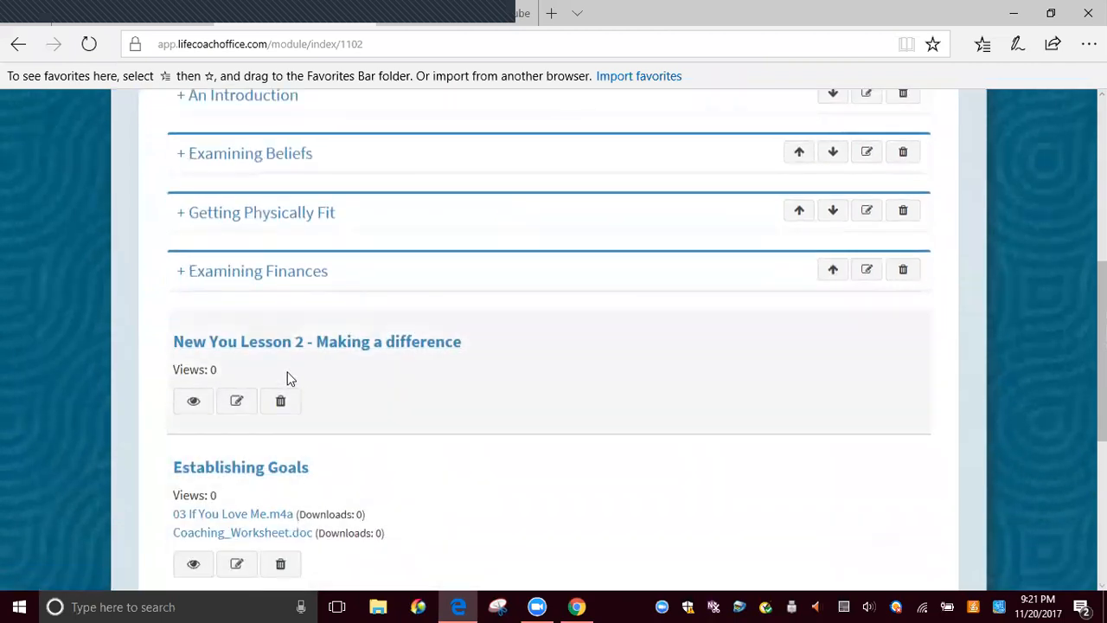
scroll(261, 363, down, 2)
scroll(268, 432, down, 2)
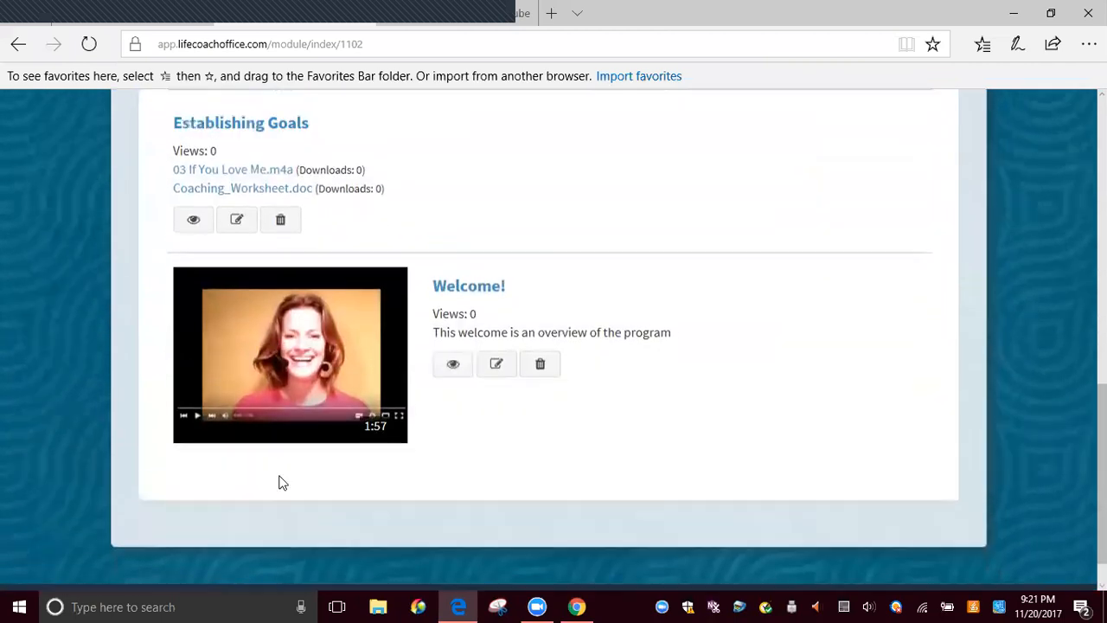
scroll(282, 475, up, 4)
scroll(299, 432, down, 3)
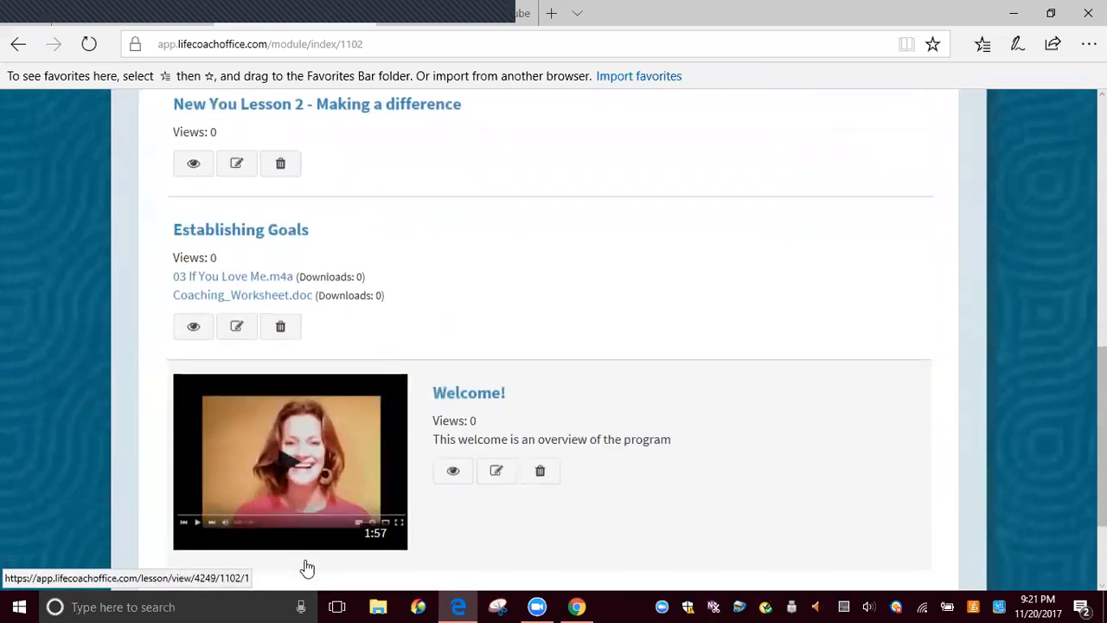
scroll(307, 562, up, 4)
scroll(314, 541, up, 1)
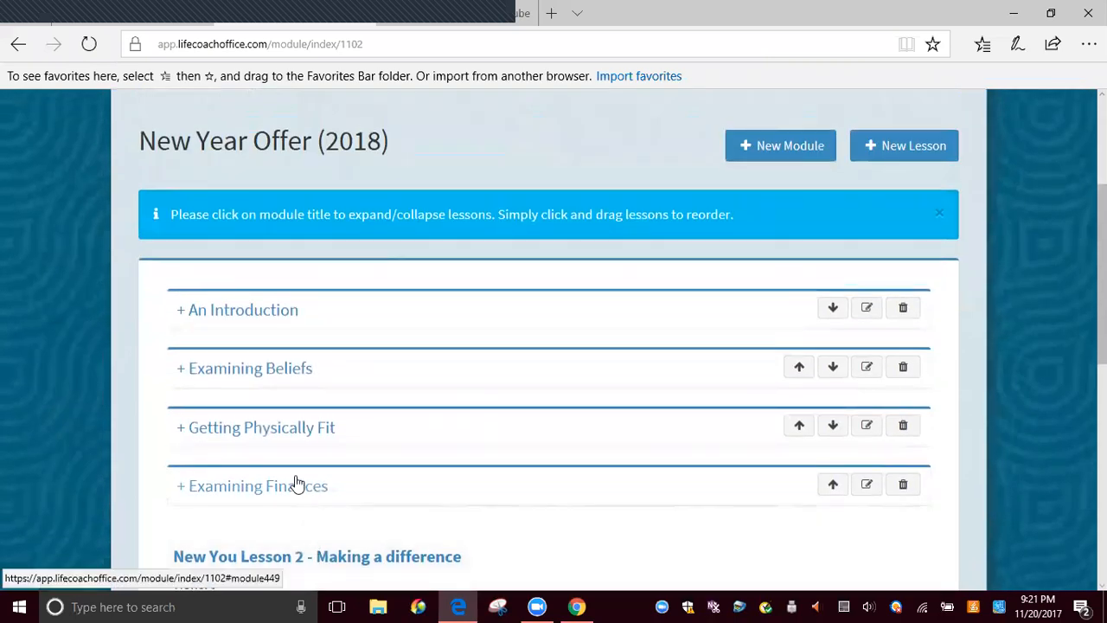
Expand the Examining Beliefs module to check its lessons, collapse it, and look over the lessons outside the modules
click(183, 370)
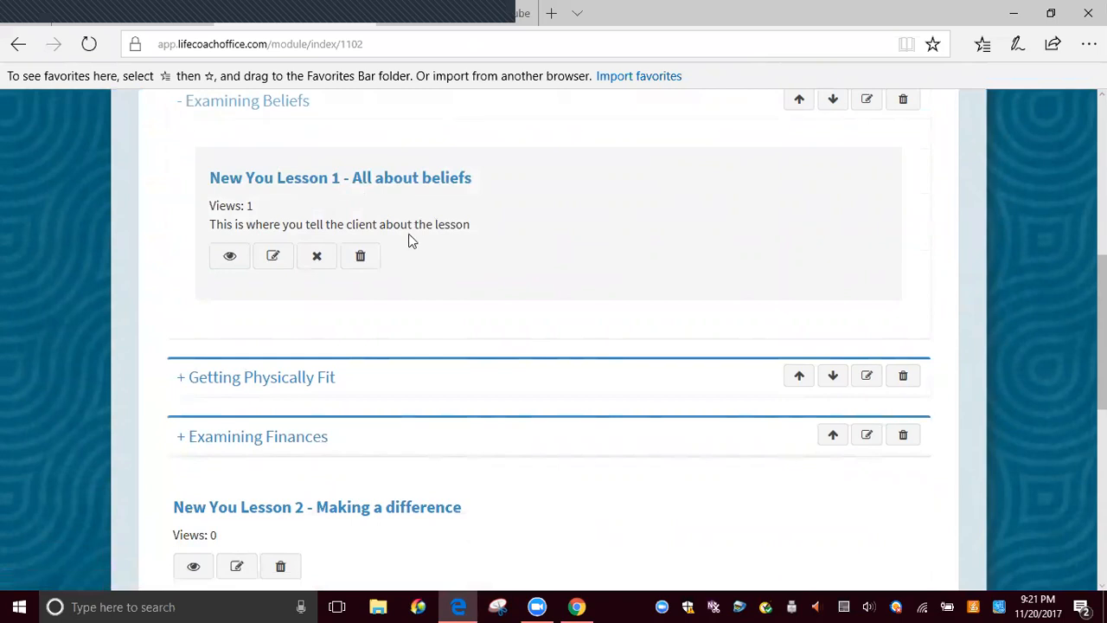
scroll(415, 246, up, 3)
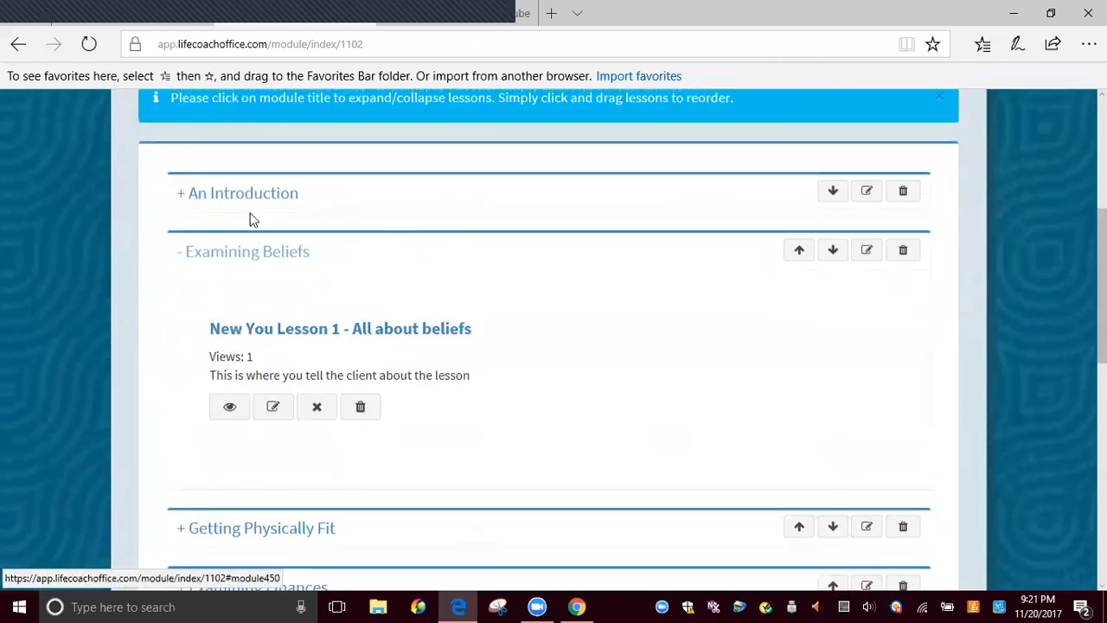
click(184, 259)
scroll(378, 302, down, 2)
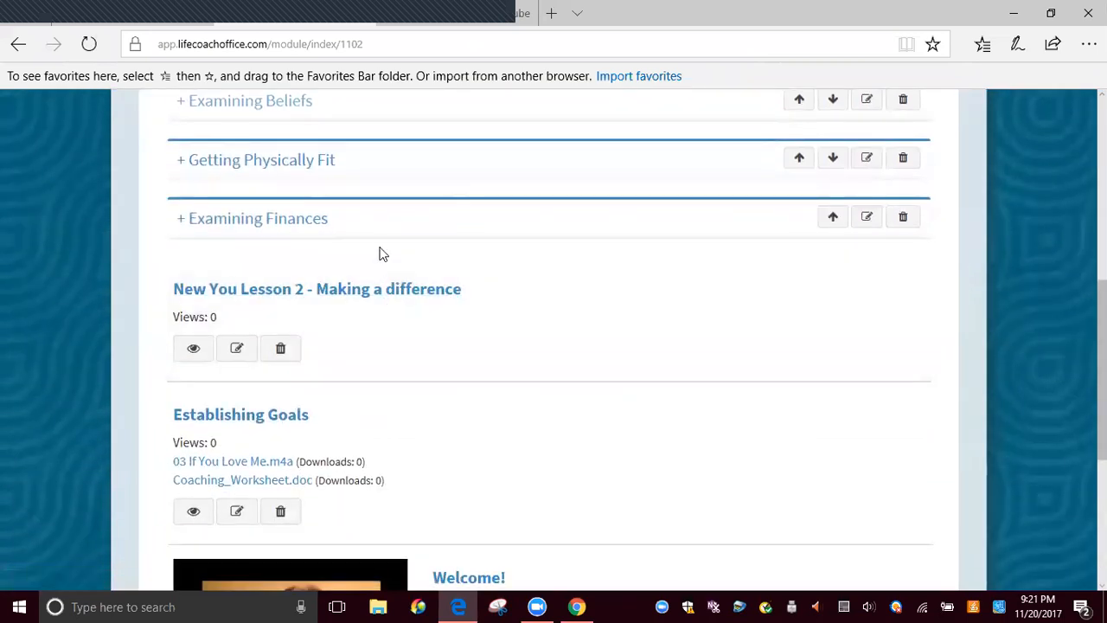
scroll(383, 268, down, 4)
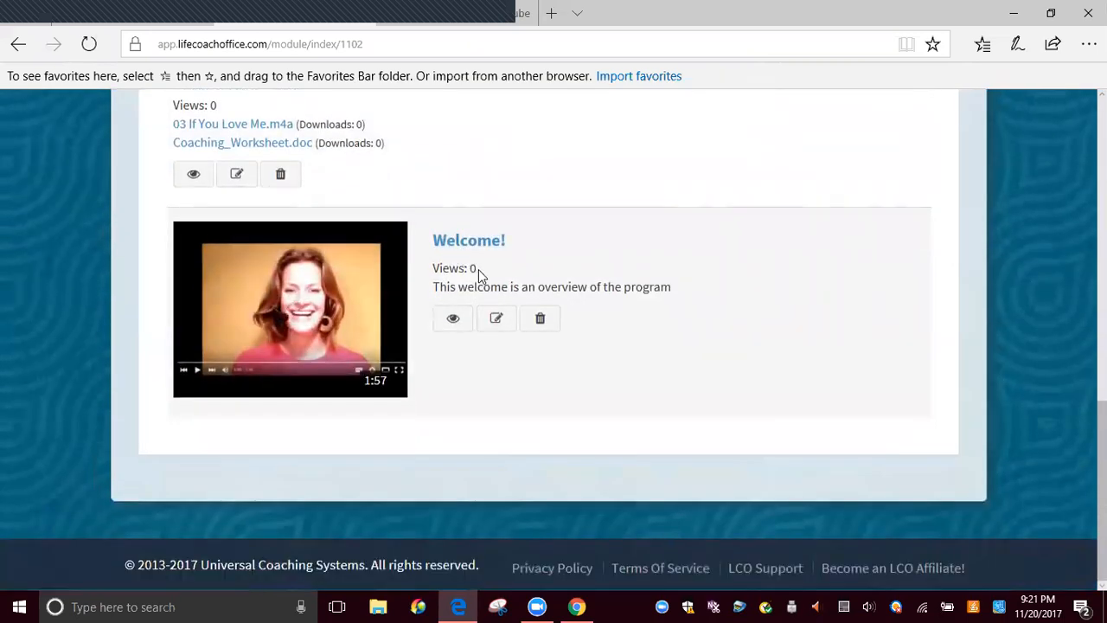
scroll(478, 269, up, 5)
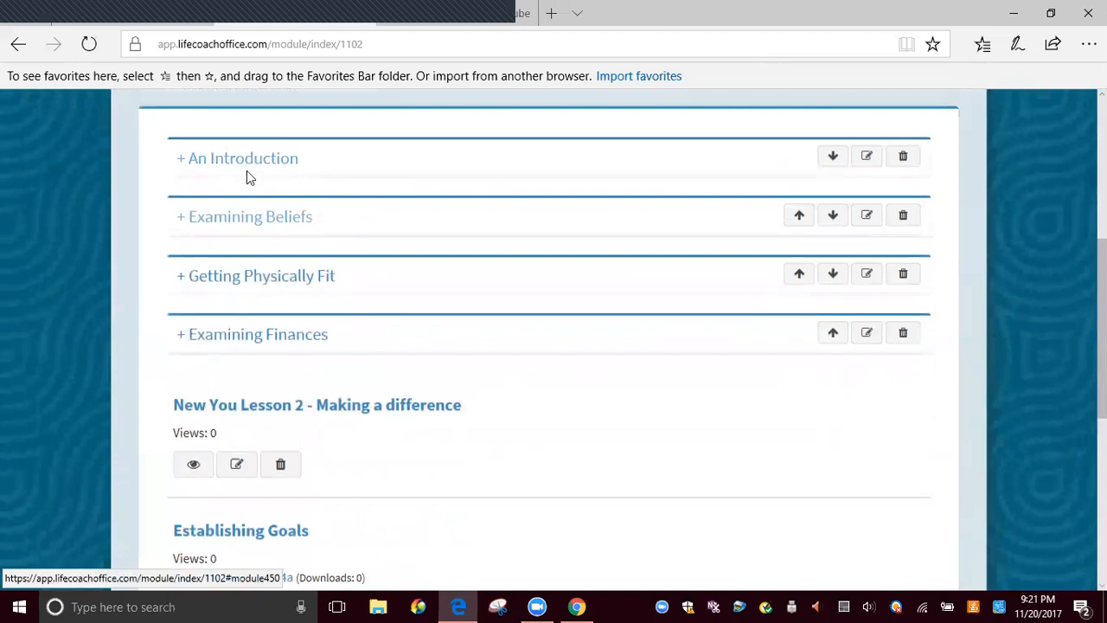
Open the Welcome! lesson listed outside the modules for editing and find its course and module assignments
scroll(462, 254, down, 5)
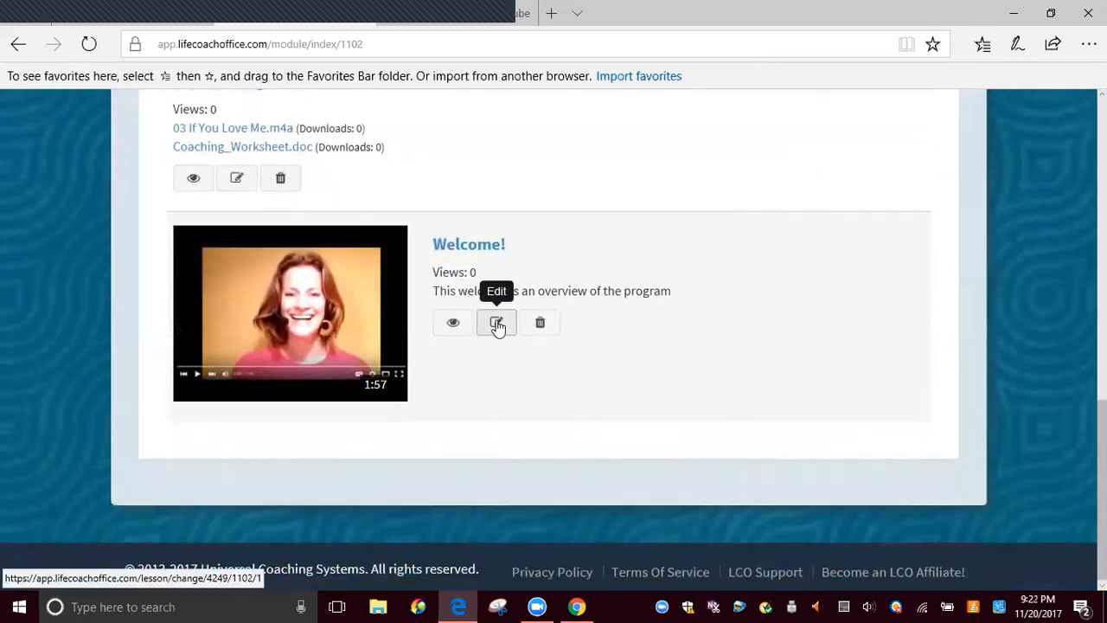
click(497, 325)
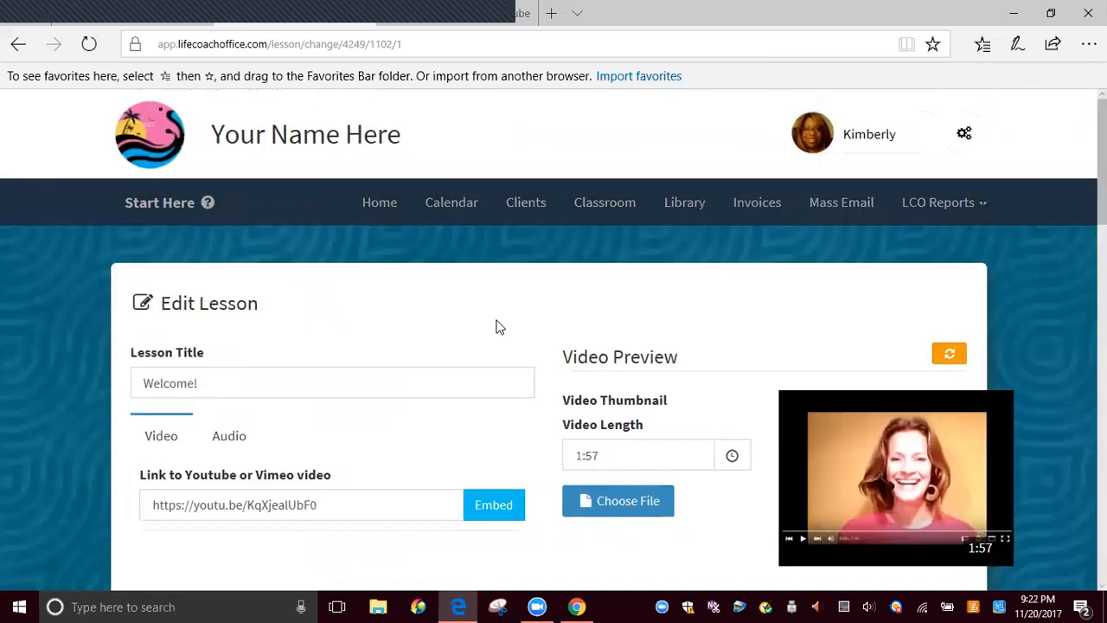
scroll(497, 326, down, 3)
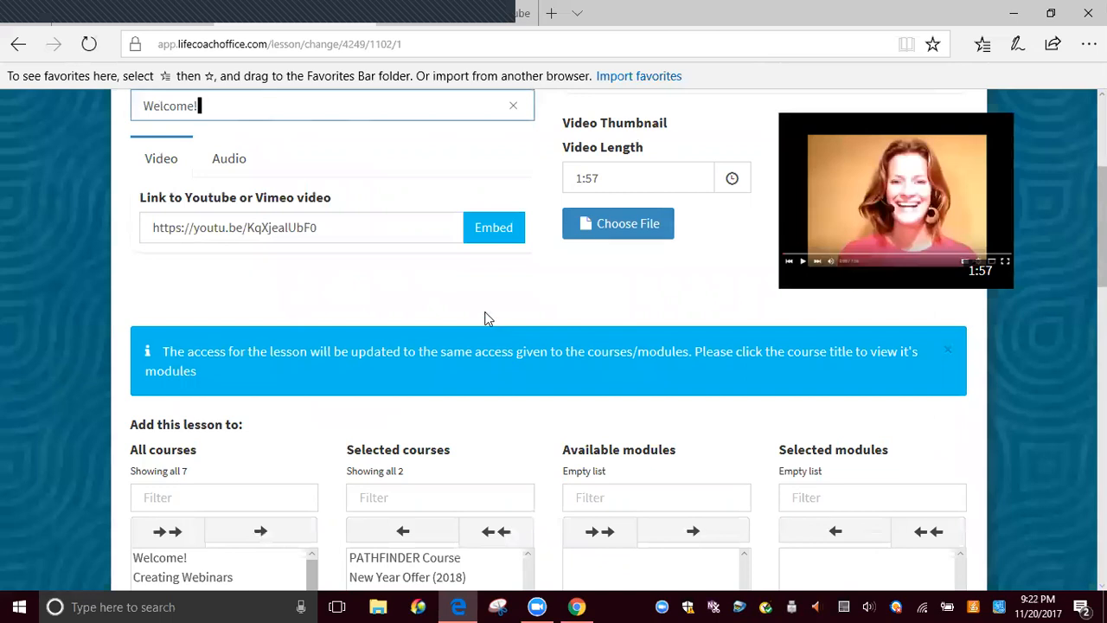
scroll(488, 319, down, 2)
scroll(426, 282, up, 1)
scroll(426, 281, up, 1)
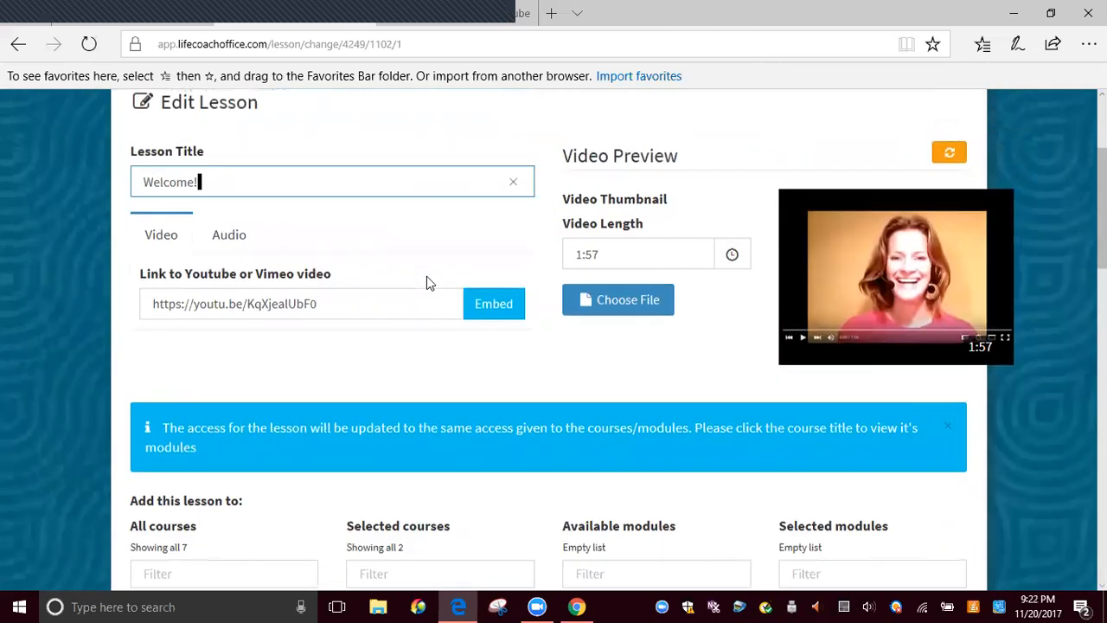
scroll(349, 199, down, 3)
scroll(361, 227, down, 2)
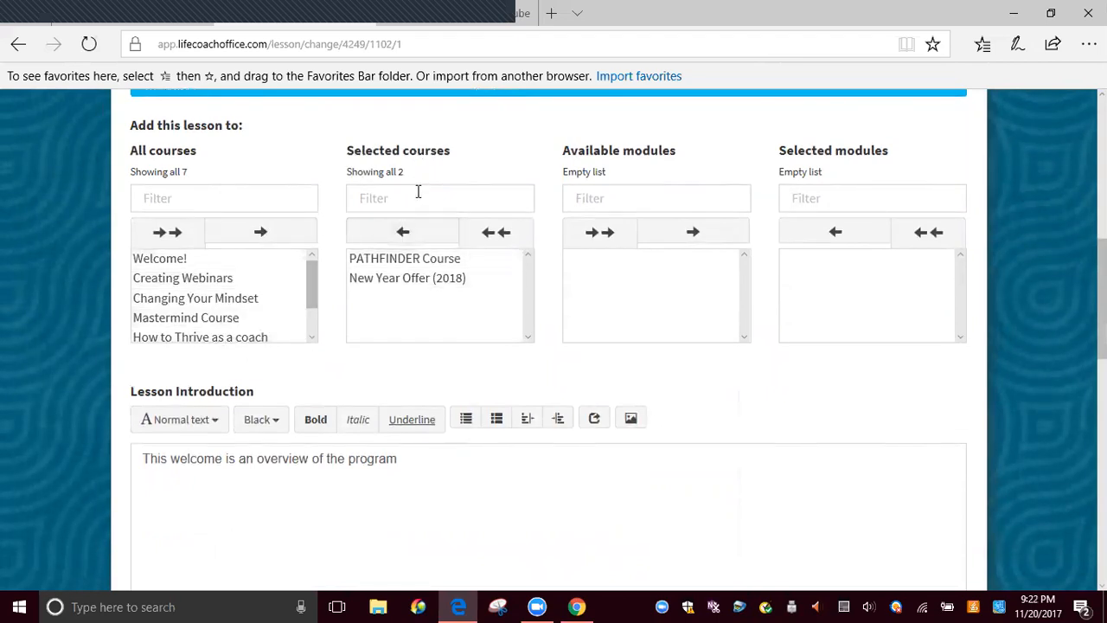
Assign the Welcome! lesson to the An Introduction module of New Year Offer (2018) and save the lesson
click(400, 279)
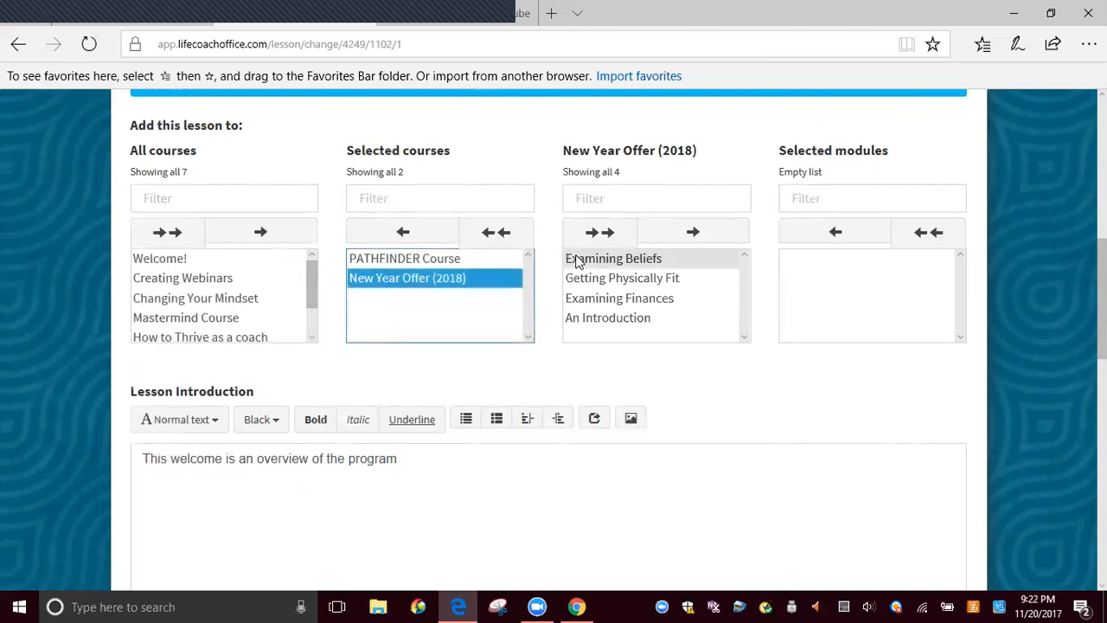
click(595, 318)
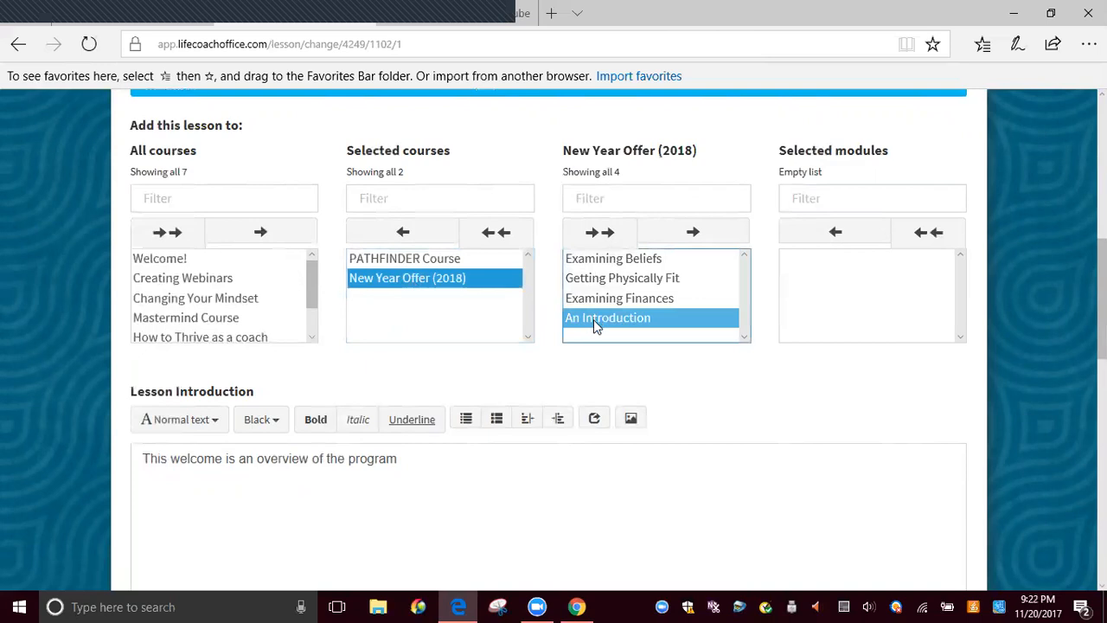
click(692, 234)
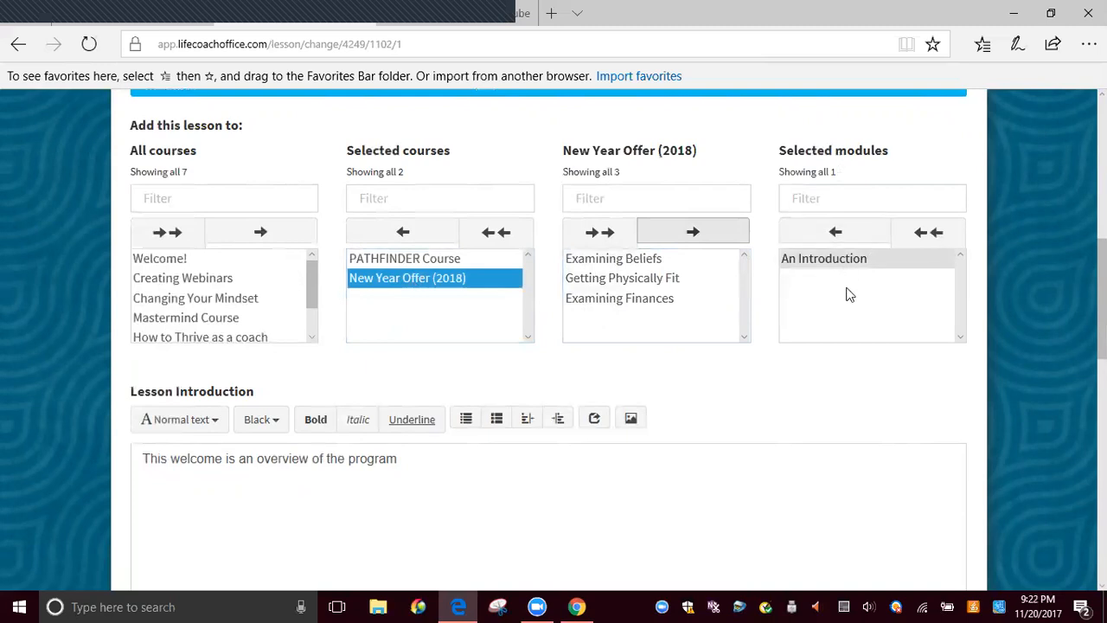
scroll(845, 294, down, 8)
scroll(773, 397, down, 3)
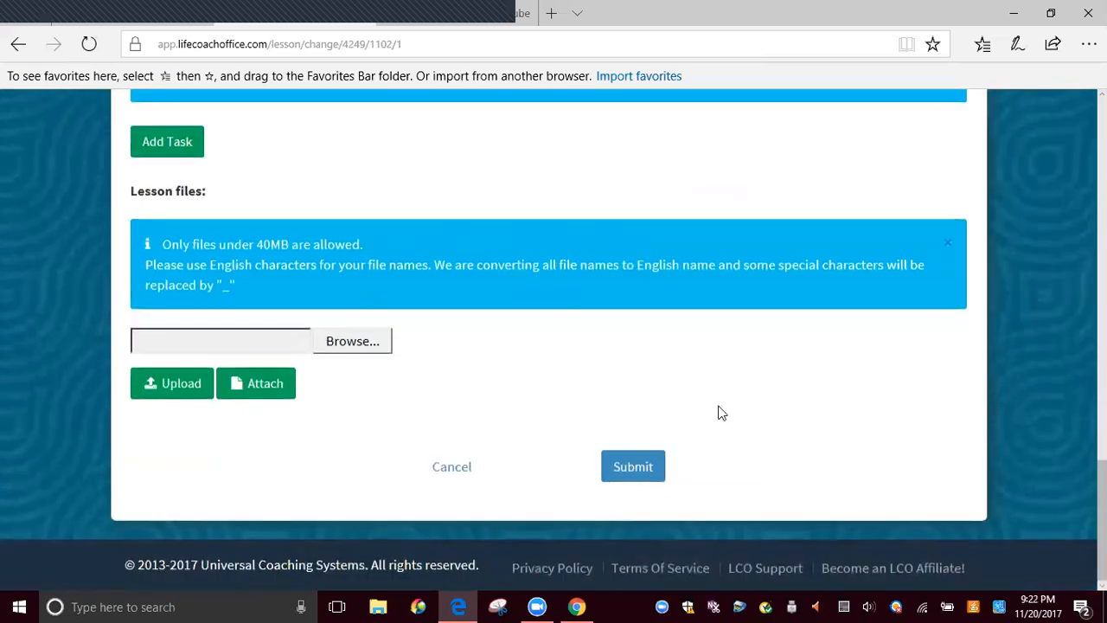
click(635, 470)
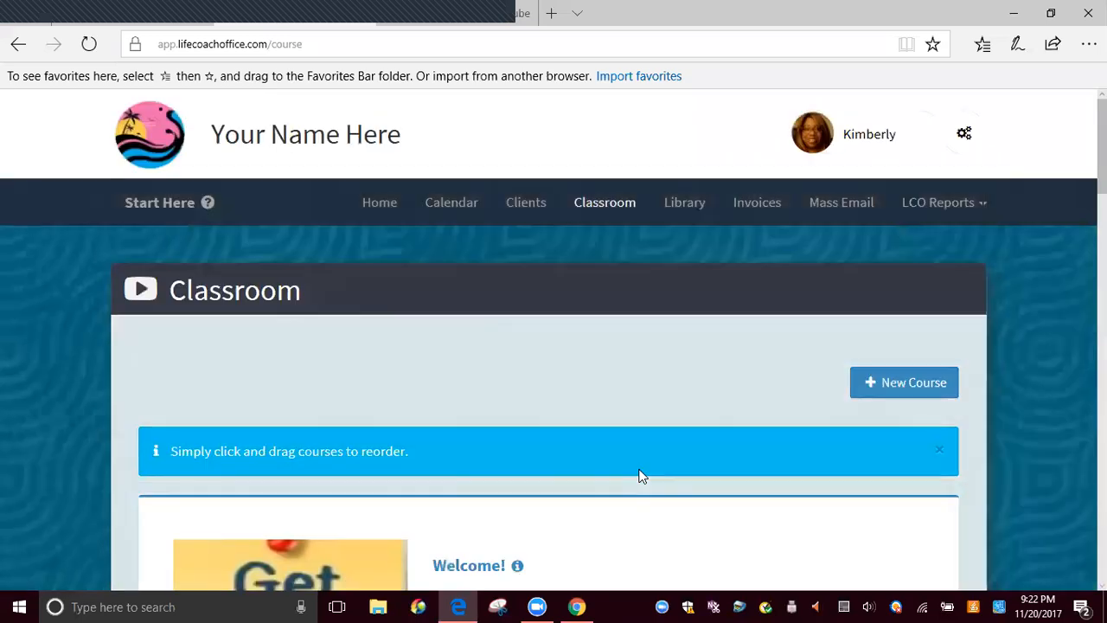
Reopen the New Year Offer (2018) course and look over its modules and the lessons still outside them
scroll(638, 474, down, 6)
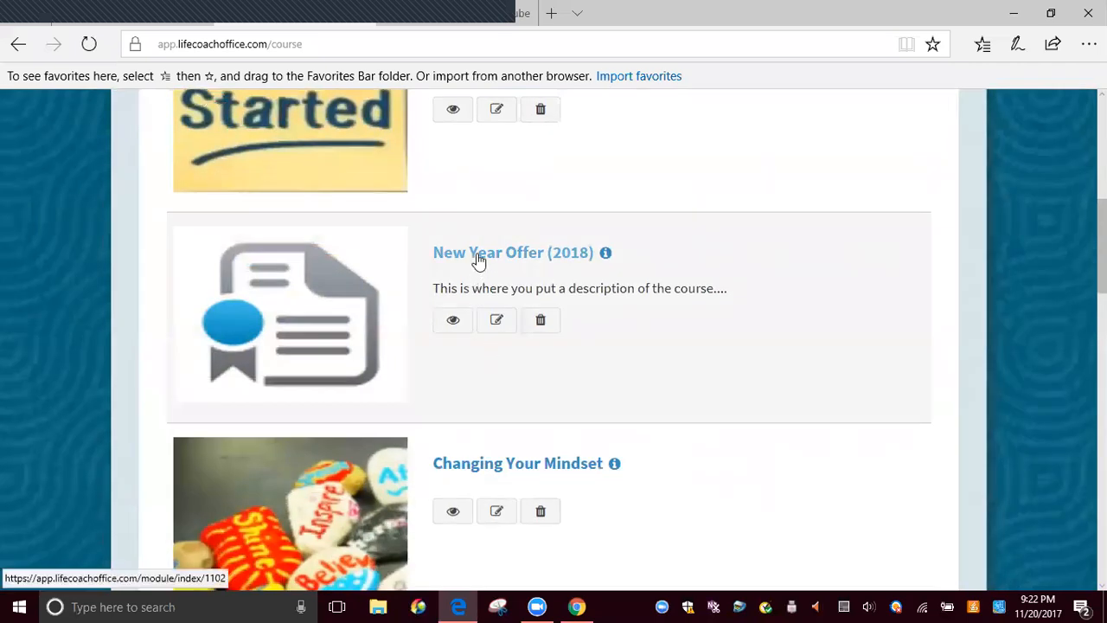
click(477, 254)
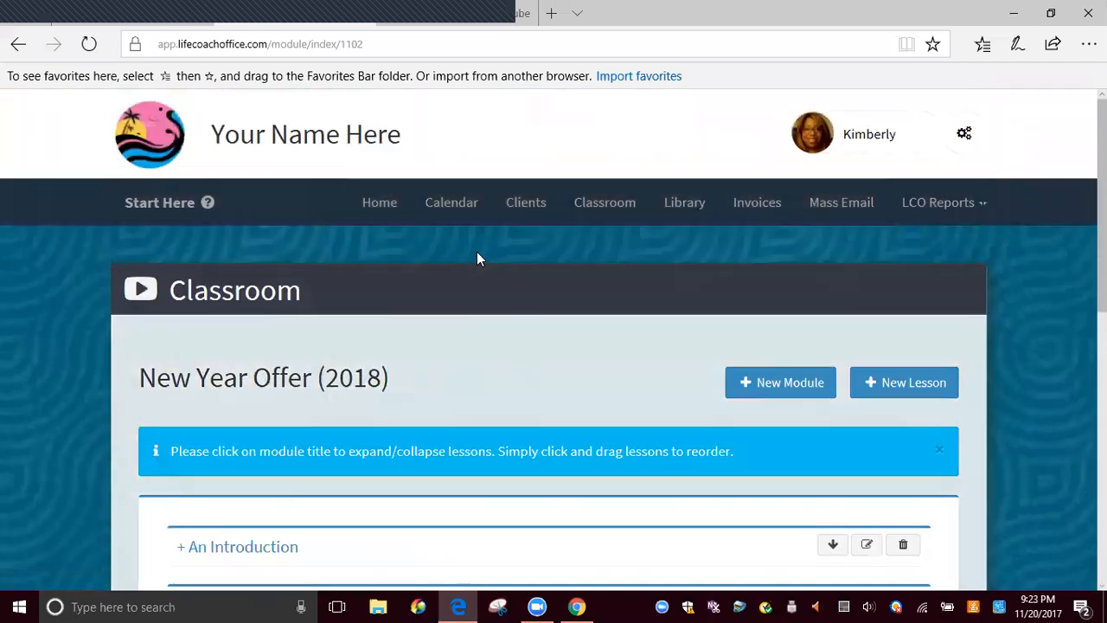
scroll(439, 254, down, 7)
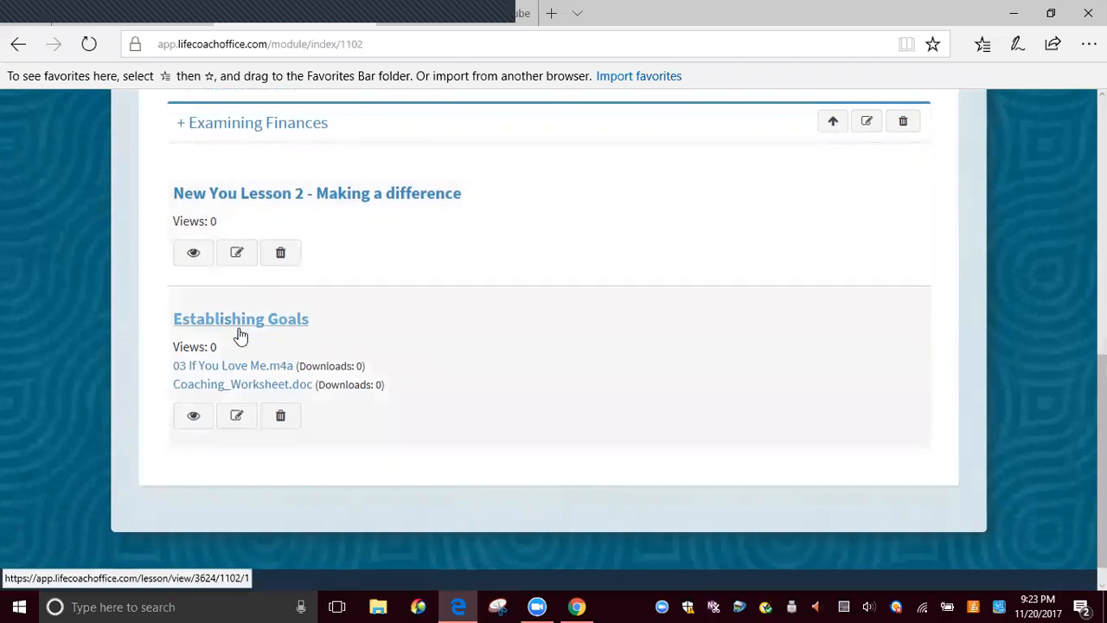
scroll(674, 311, up, 3)
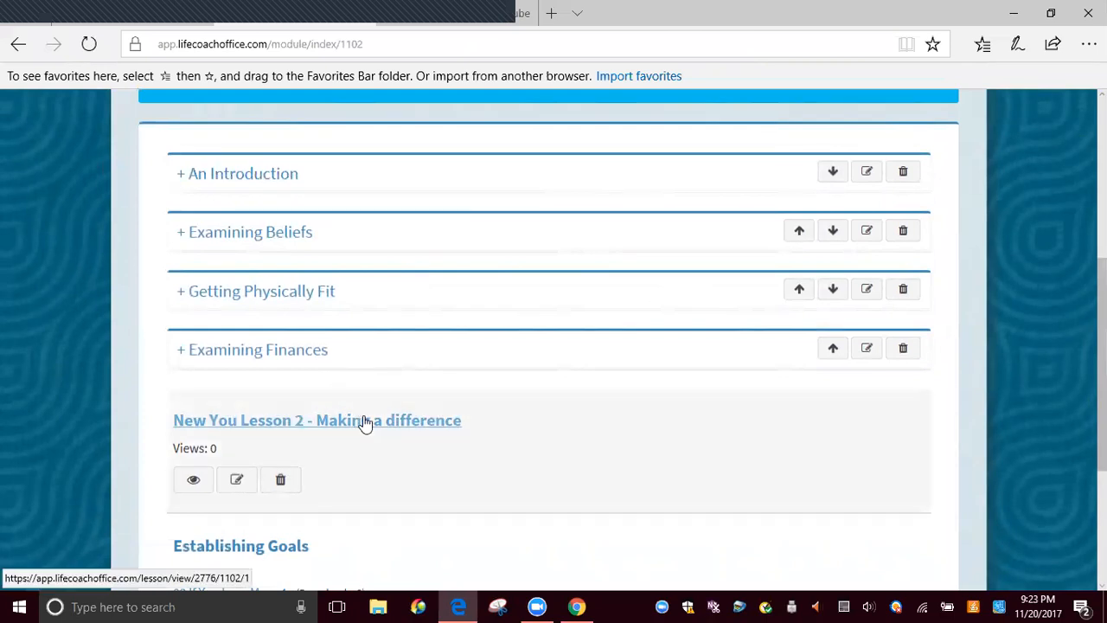
scroll(617, 224, up, 3)
scroll(519, 368, down, 6)
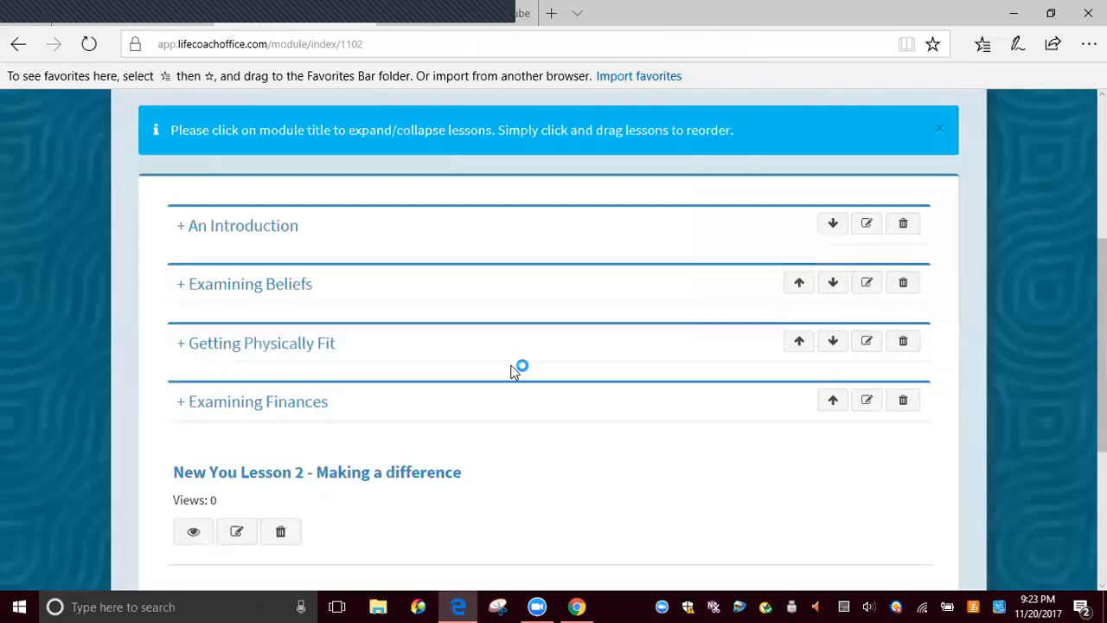
scroll(416, 351, up, 3)
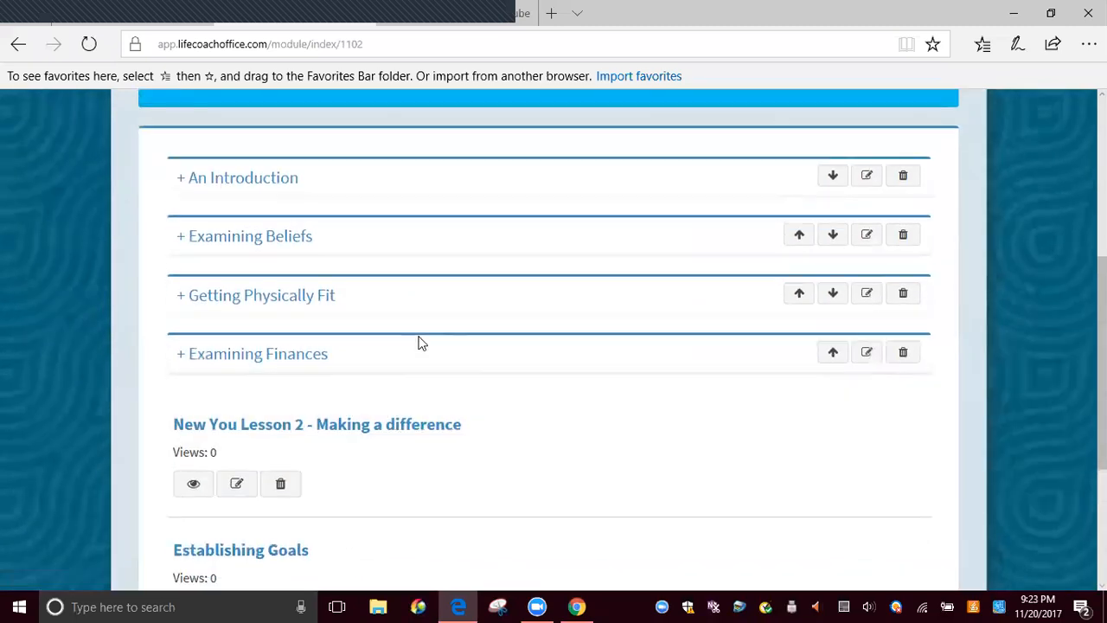
scroll(289, 315, down, 2)
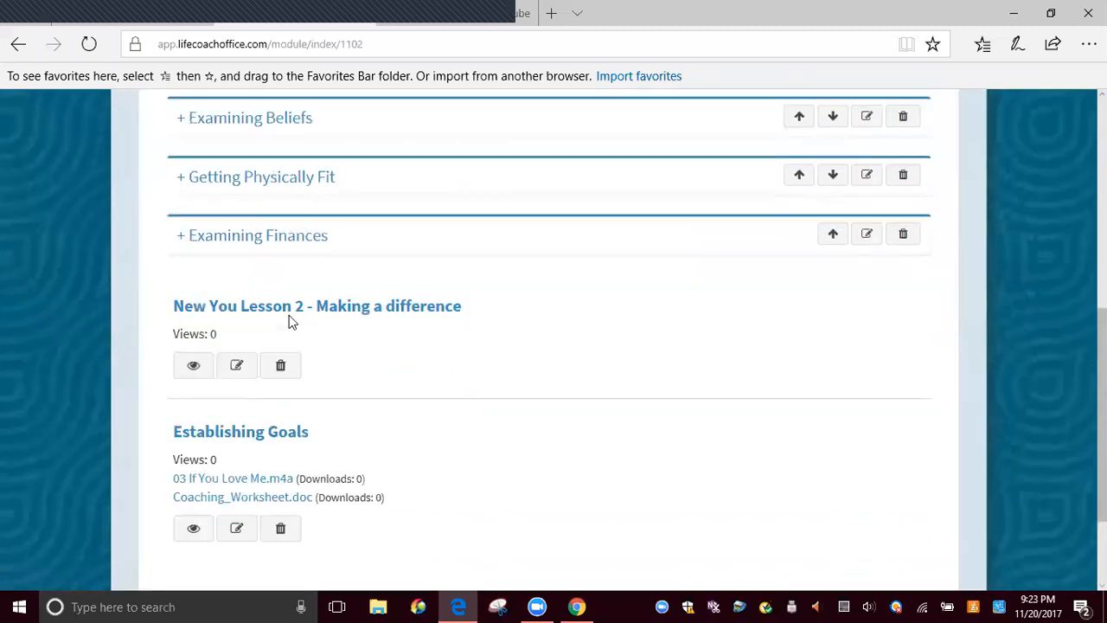
scroll(288, 315, up, 1)
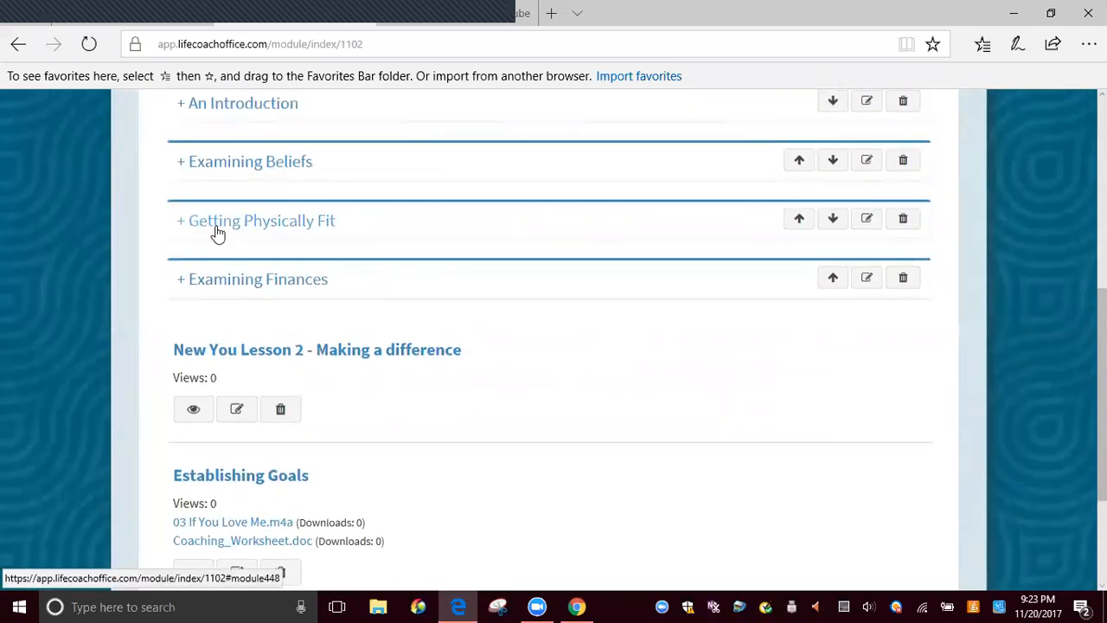
Open New You Lesson 2 - Making a difference for editing and find its course and module assignments
click(238, 413)
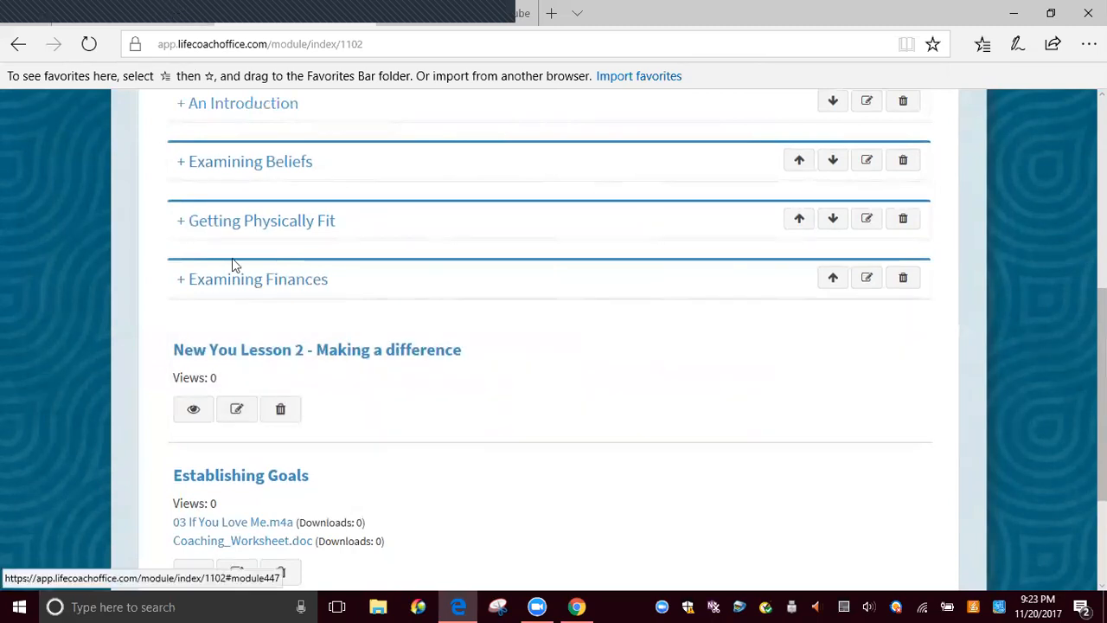
click(239, 413)
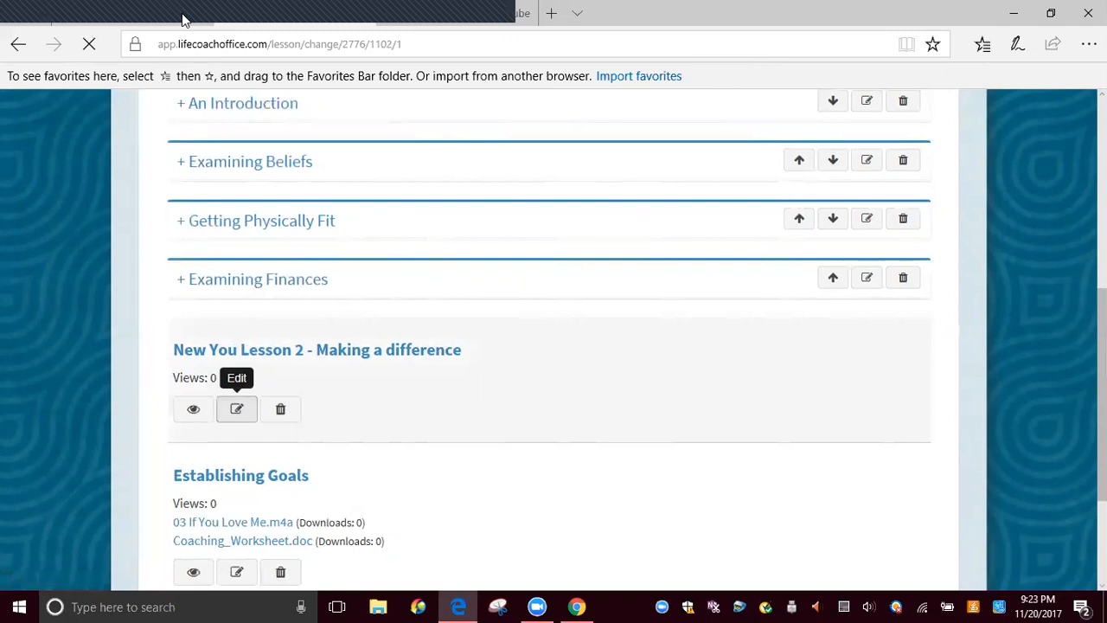
scroll(354, 359, down, 2)
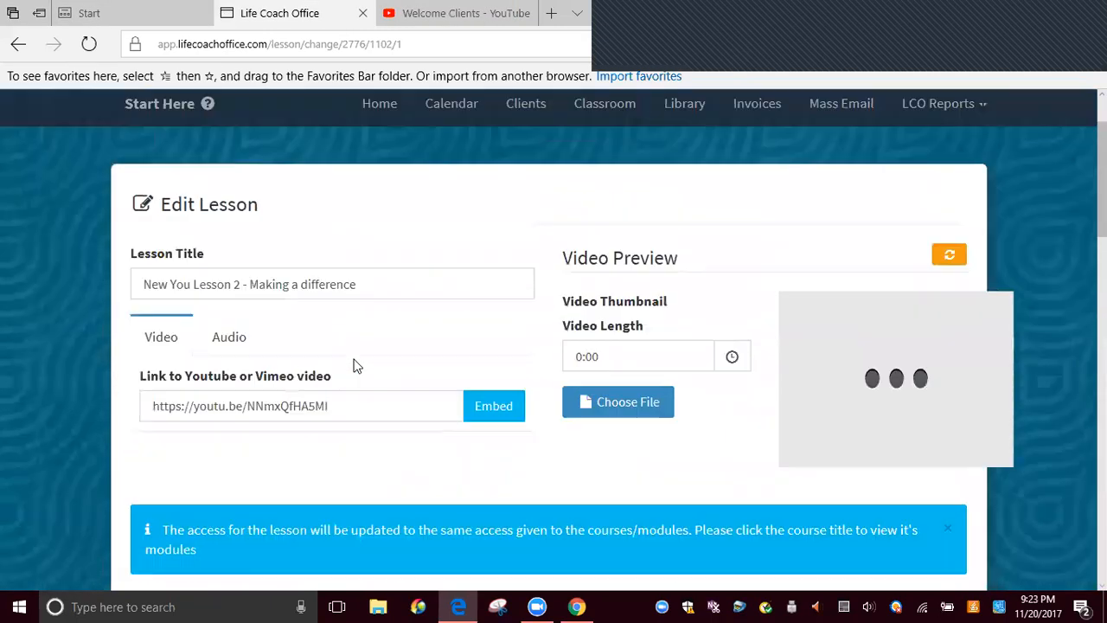
scroll(389, 364, down, 4)
scroll(532, 346, up, 2)
scroll(533, 341, down, 4)
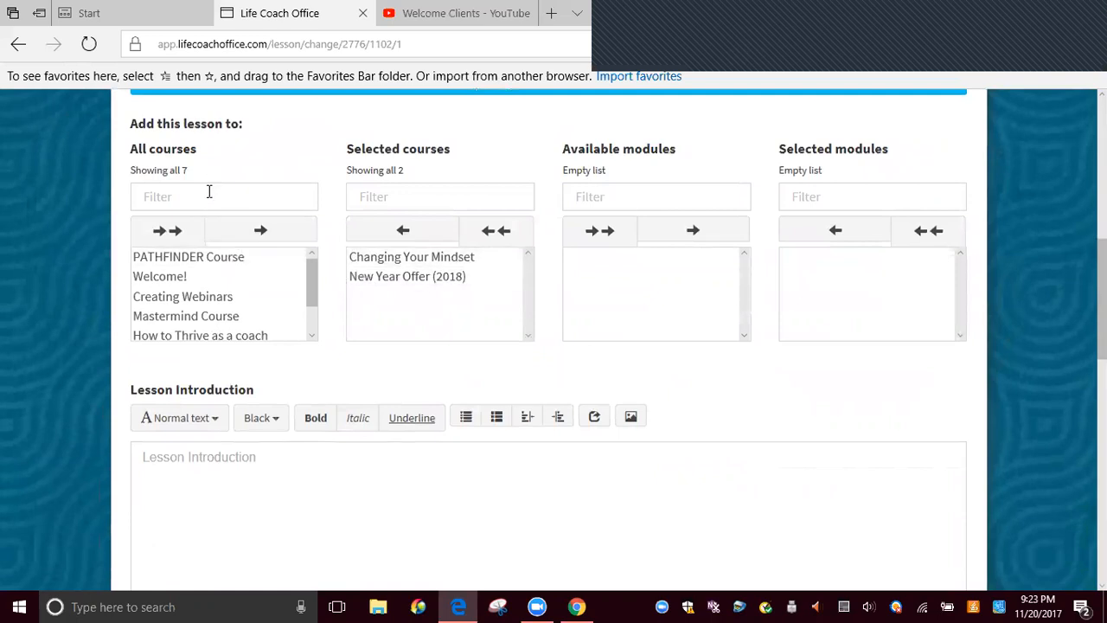
Assign New You Lesson 2 to the Getting Physically Fit module of New Year Offer (2018) and save the lesson
click(400, 284)
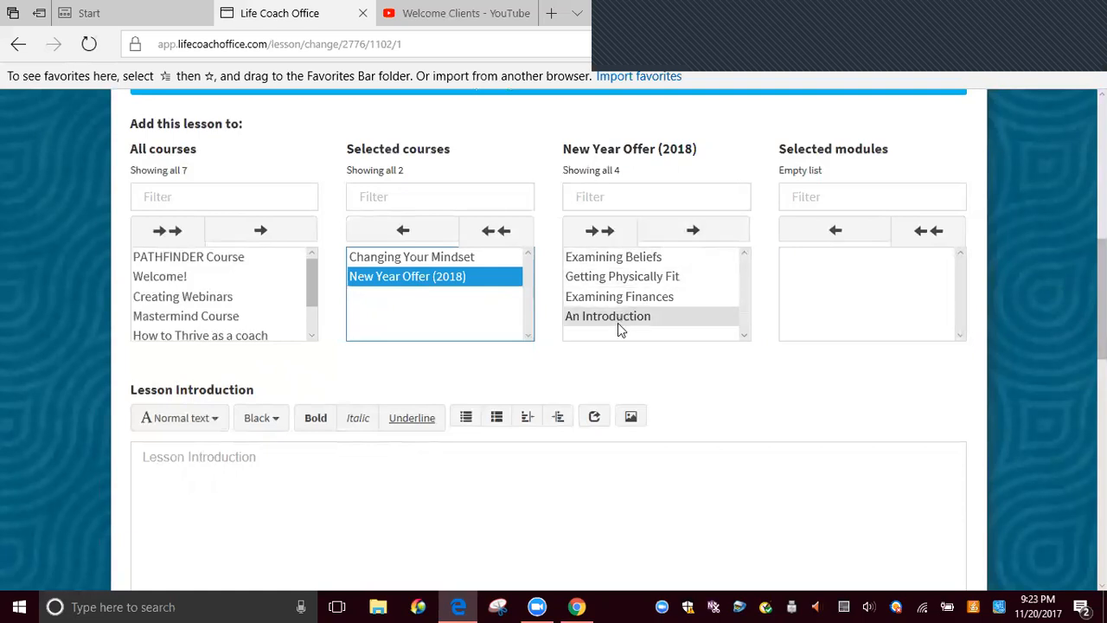
click(603, 278)
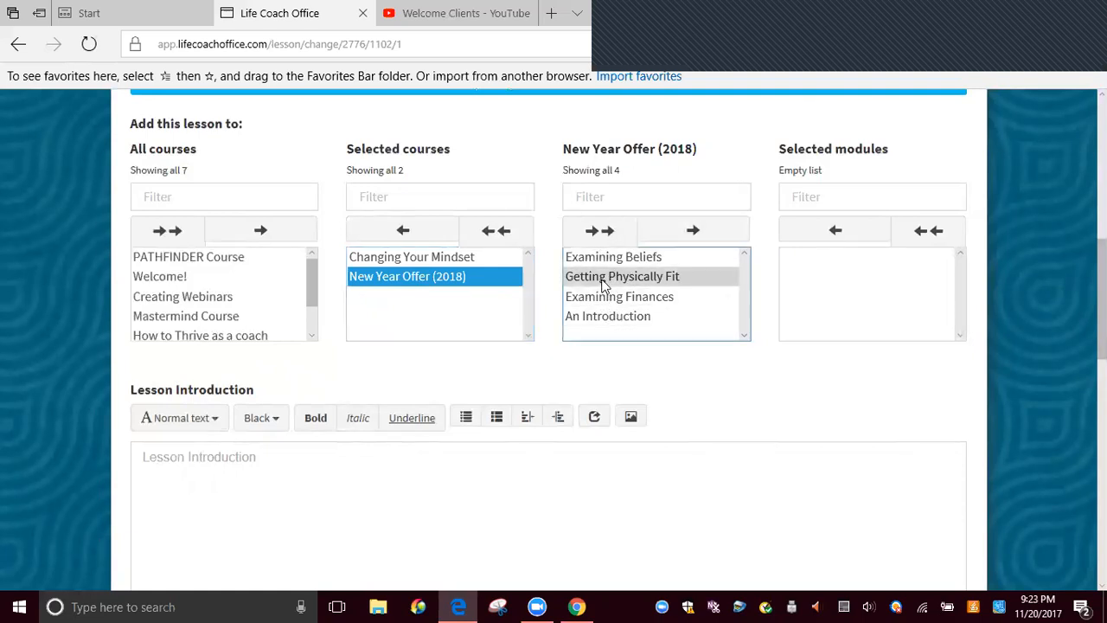
click(696, 230)
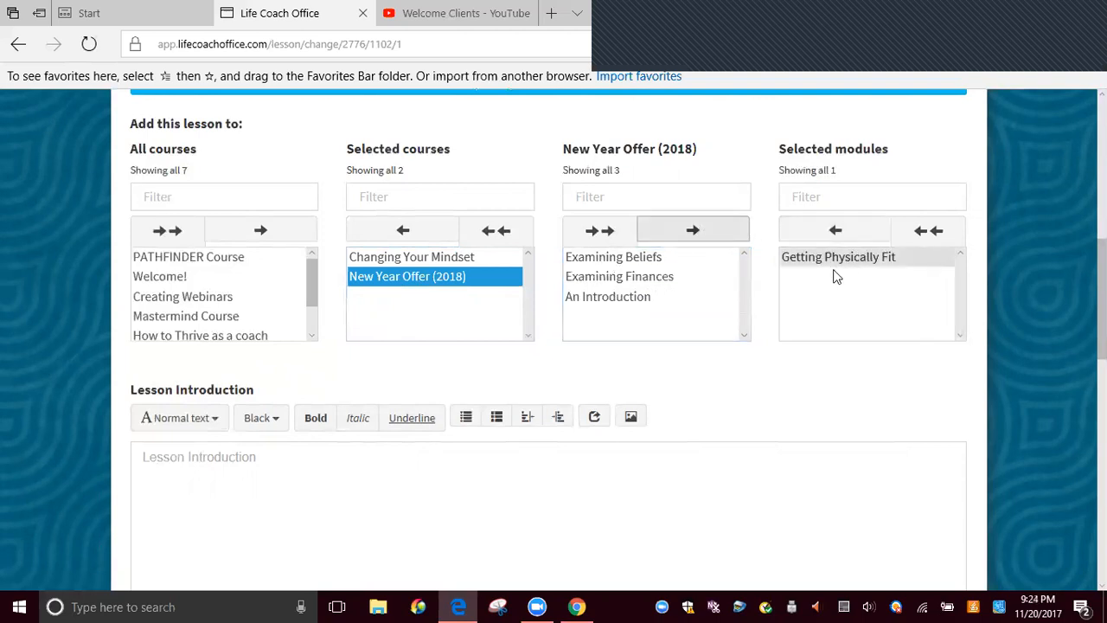
scroll(822, 290, down, 1)
scroll(813, 294, down, 12)
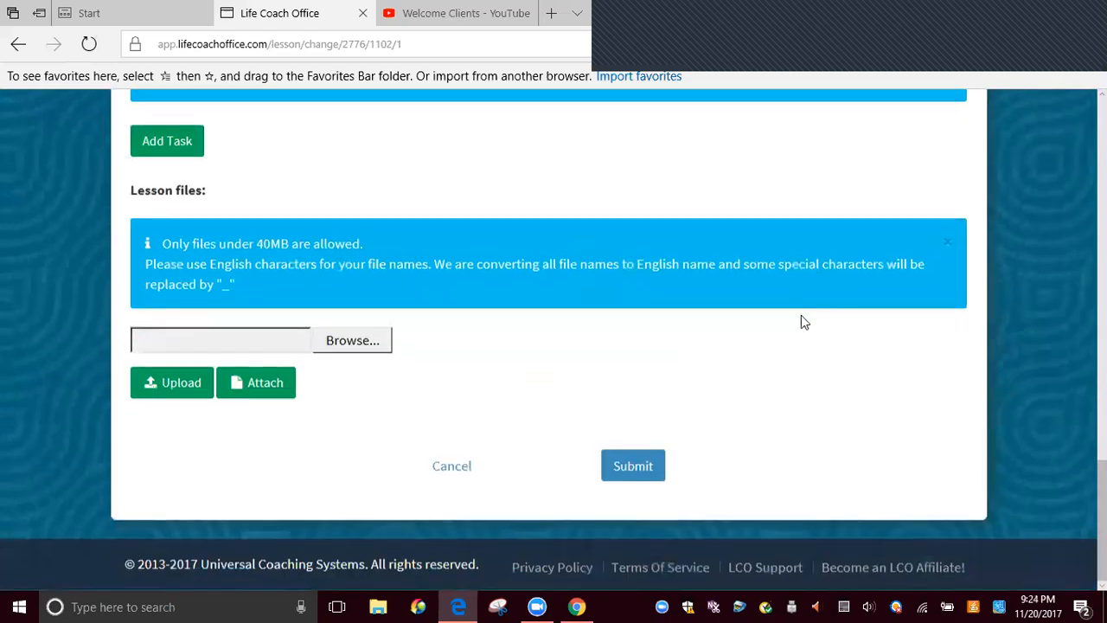
click(627, 471)
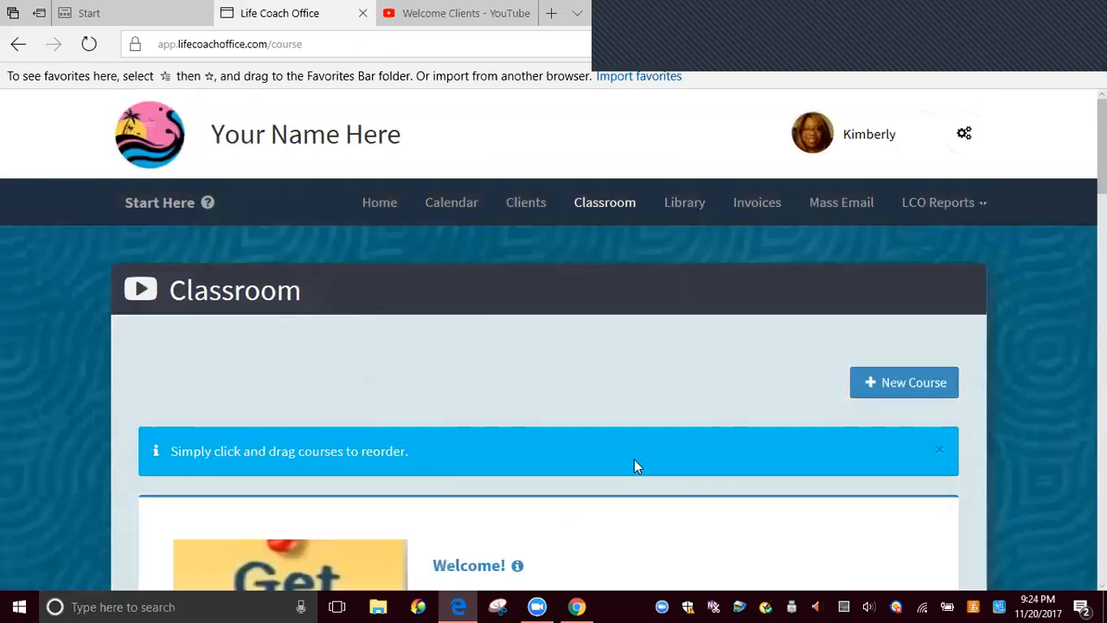
Return to the New Year Offer (2018) course and check which lessons remain outside the modules
scroll(609, 482, down, 3)
click(484, 408)
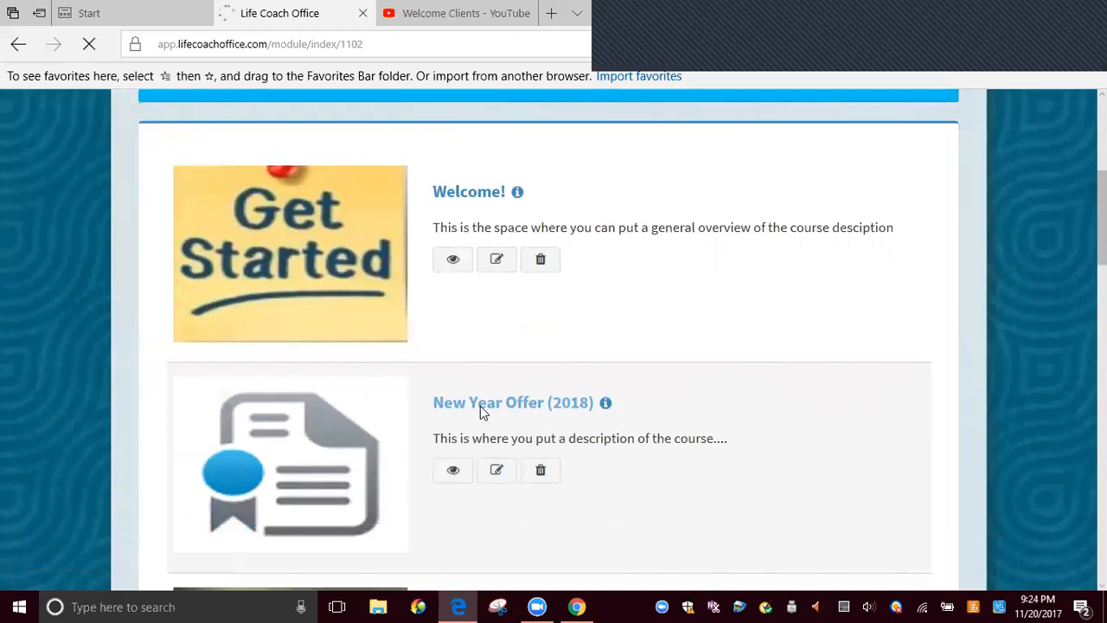
scroll(483, 411, down, 5)
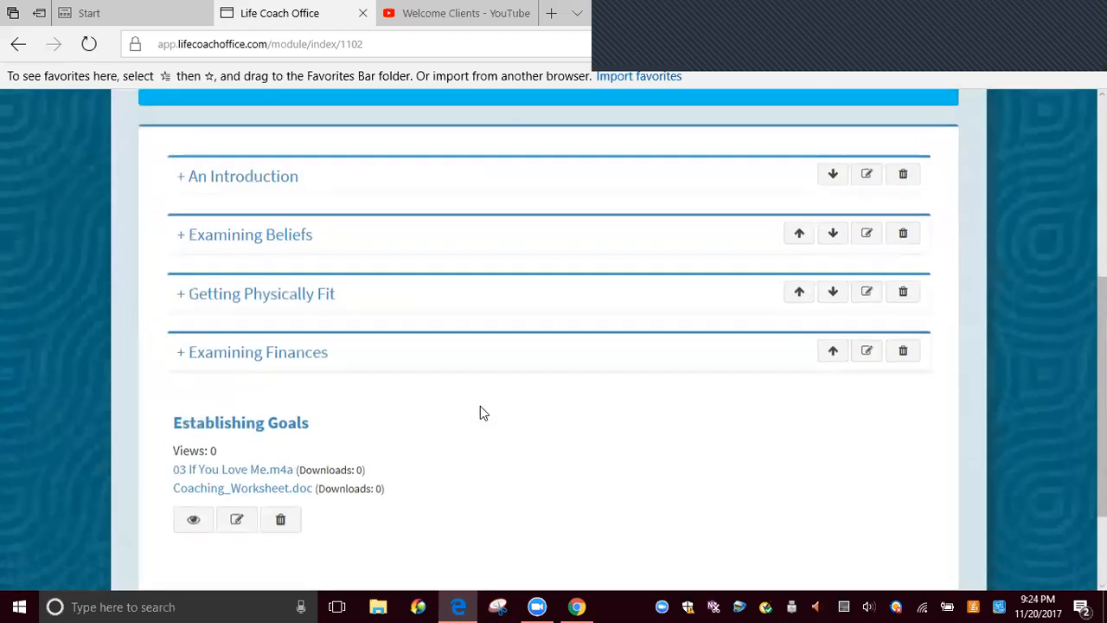
scroll(482, 412, up, 1)
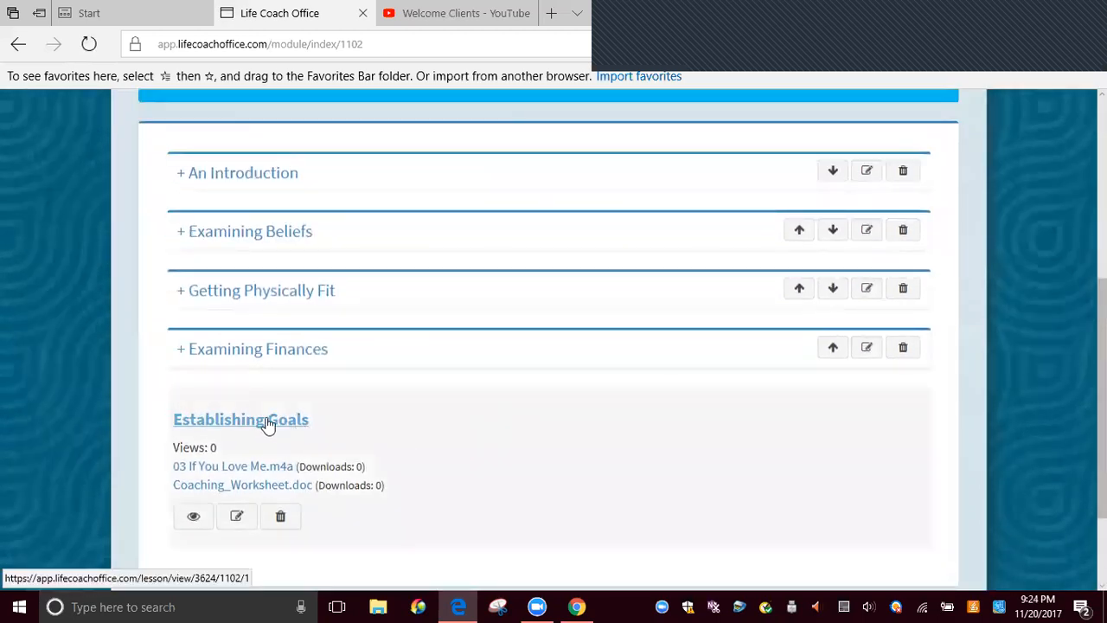
Open the Establishing Goals lesson for editing, look through its fields and find its course and module assignments
click(236, 518)
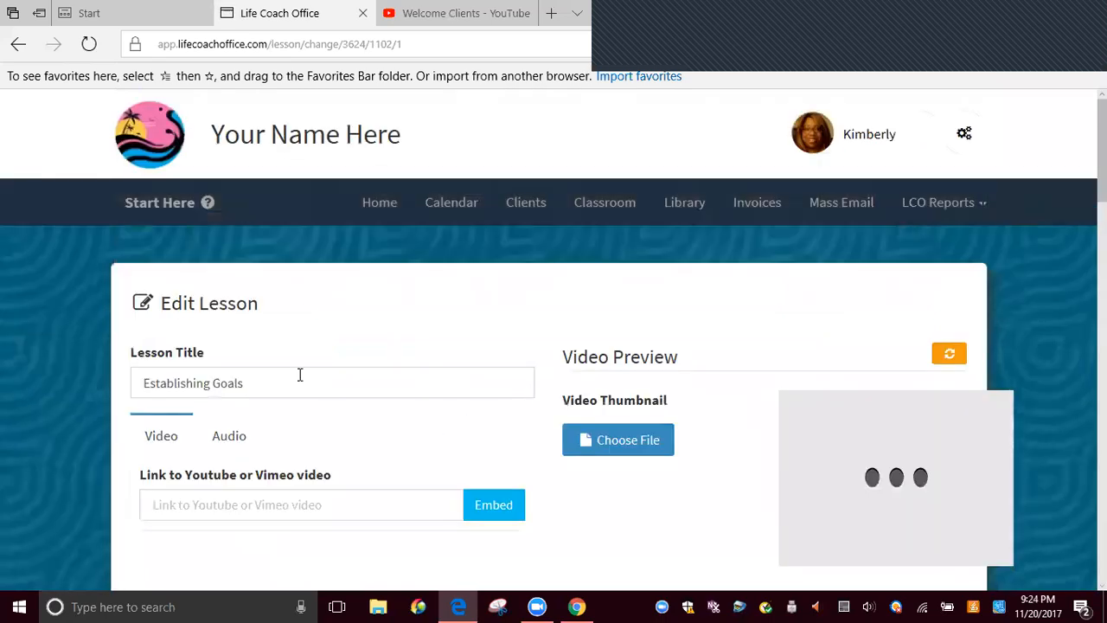
click(299, 382)
scroll(296, 260, down, 3)
scroll(577, 260, up, 1)
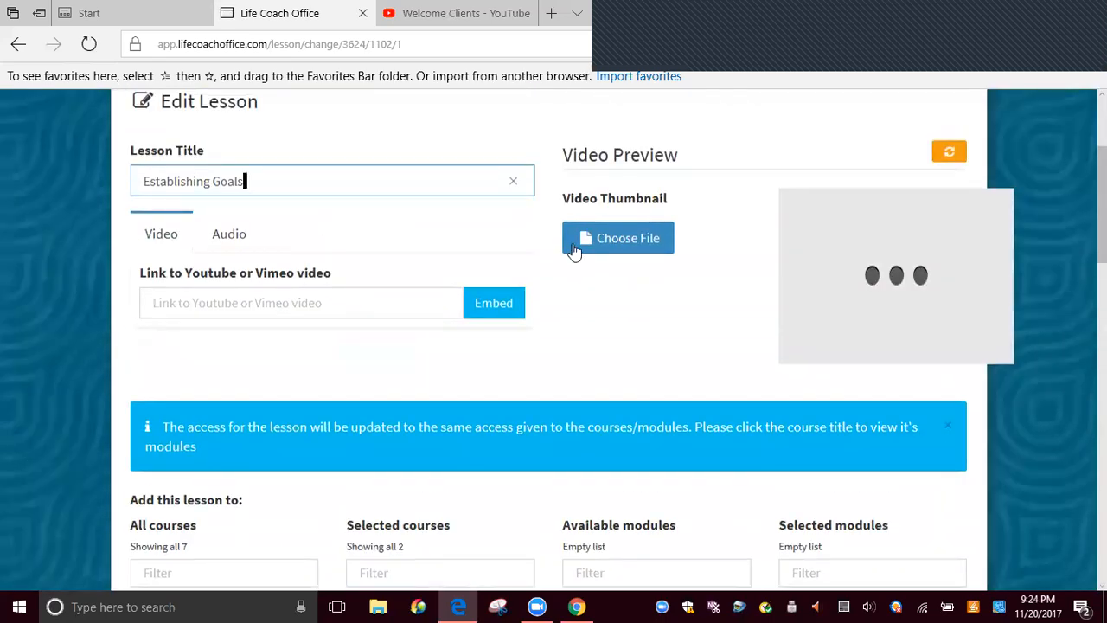
scroll(519, 253, up, 2)
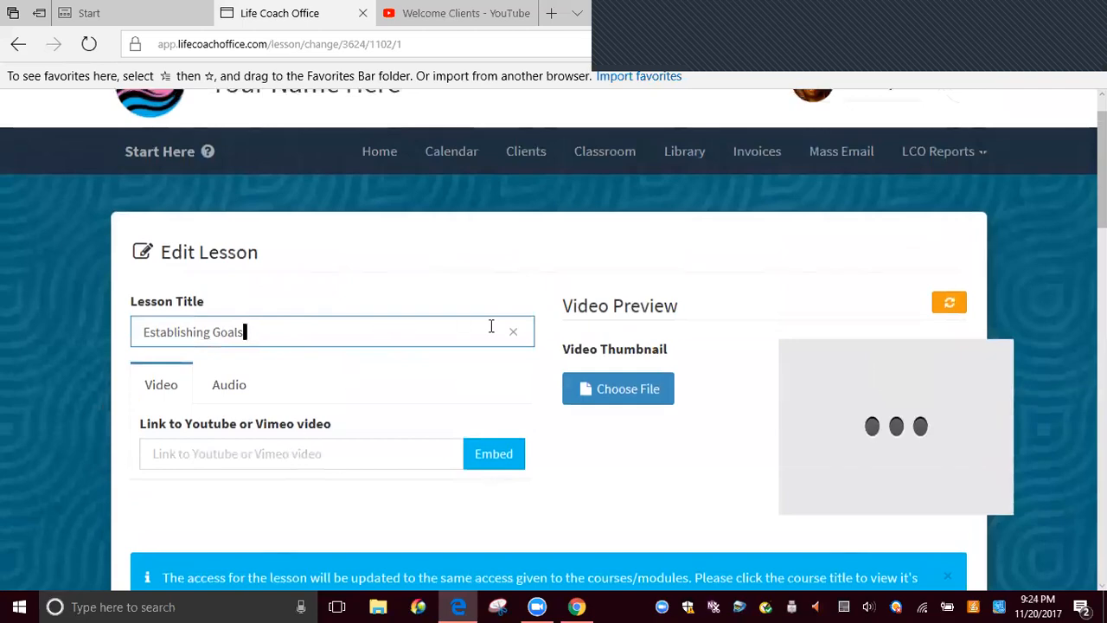
scroll(500, 341, down, 5)
scroll(500, 346, up, 2)
scroll(501, 347, down, 7)
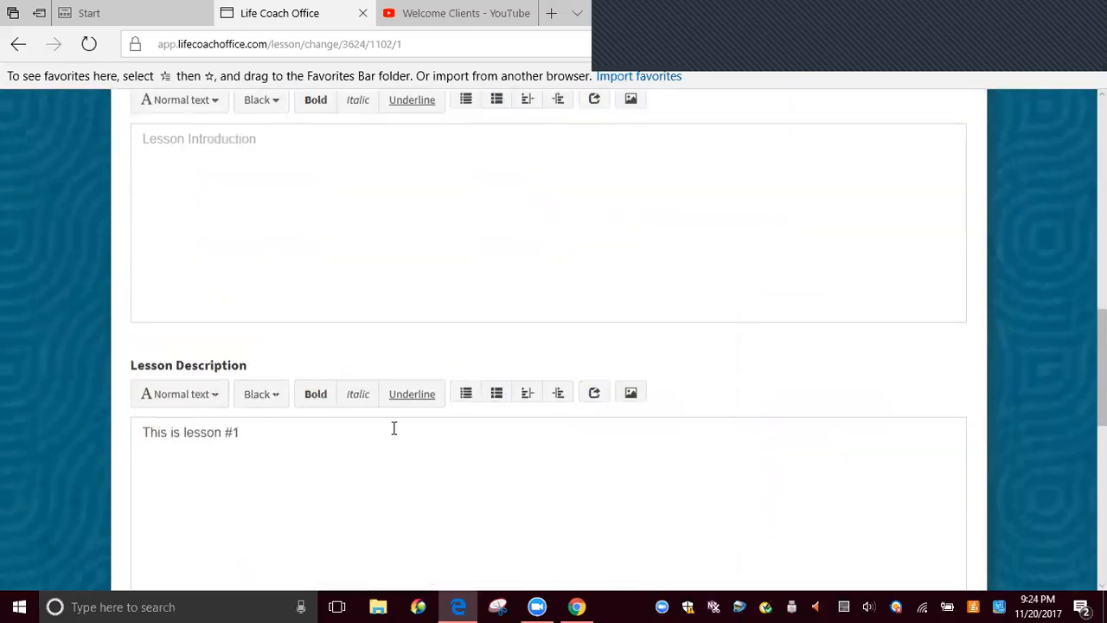
scroll(248, 455, down, 6)
scroll(317, 398, up, 10)
scroll(352, 381, up, 6)
scroll(410, 321, down, 7)
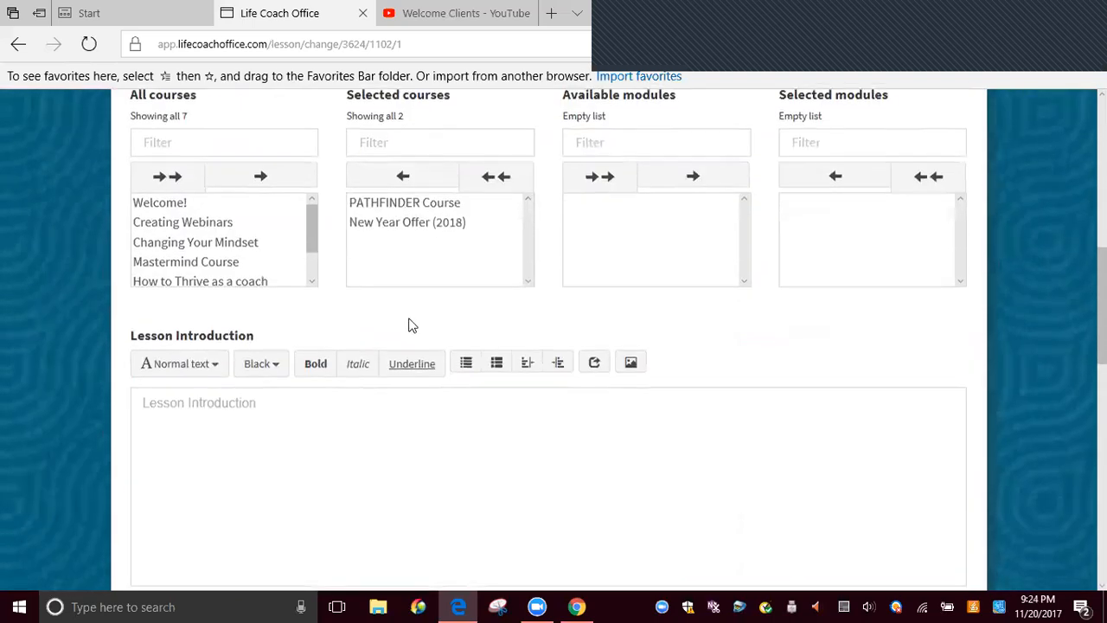
Assign the Establishing Goals lesson to the Examining Finances module of the New Year Offer (2018) course
scroll(412, 326, up, 1)
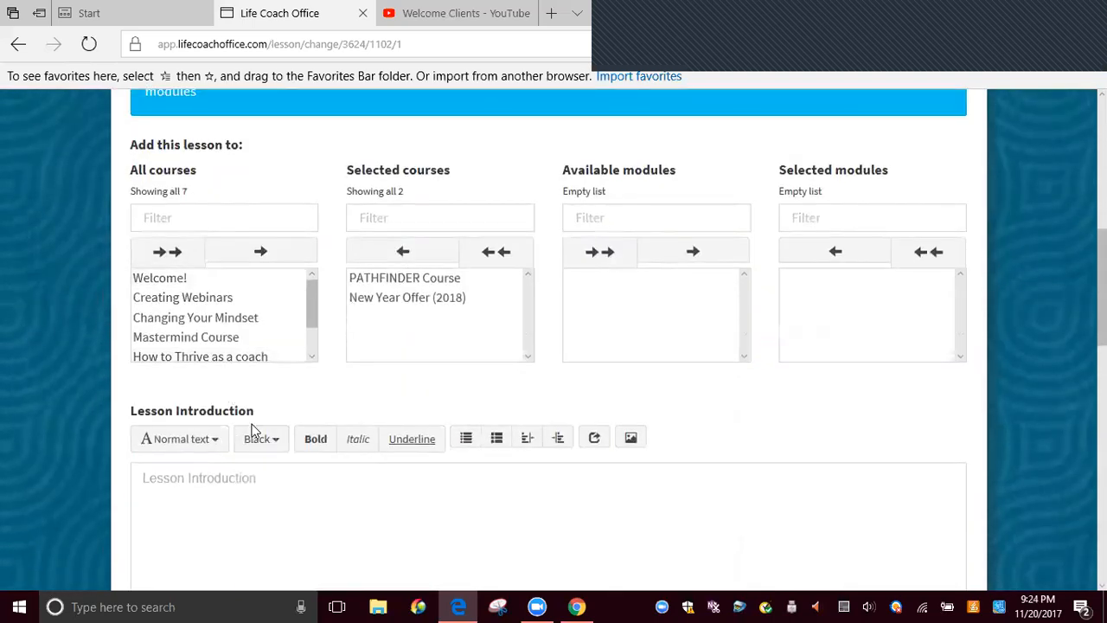
click(410, 300)
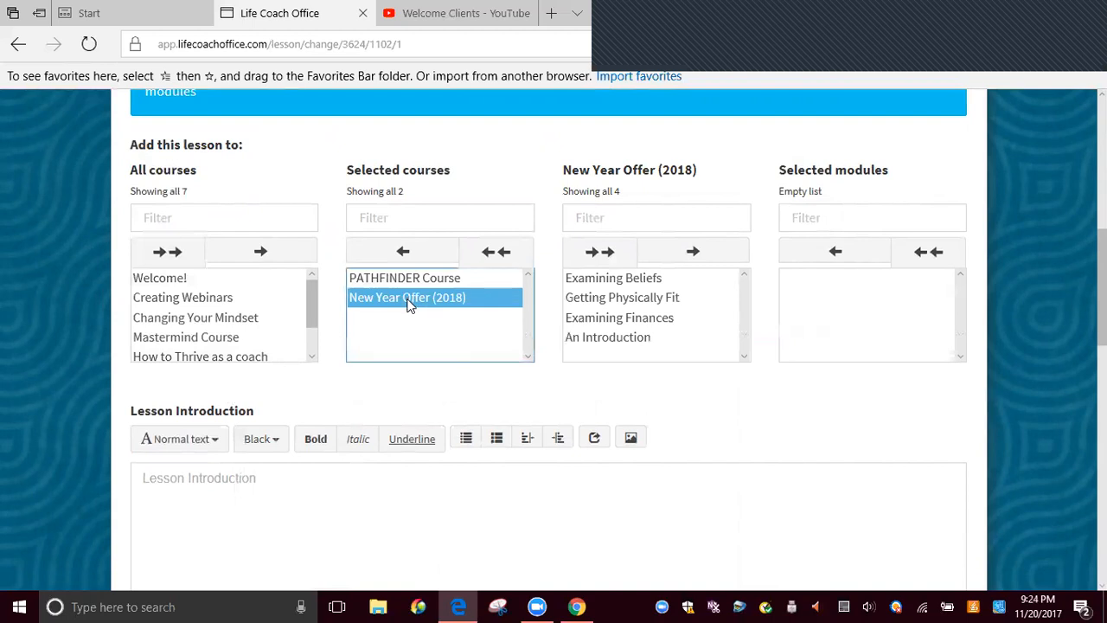
click(605, 320)
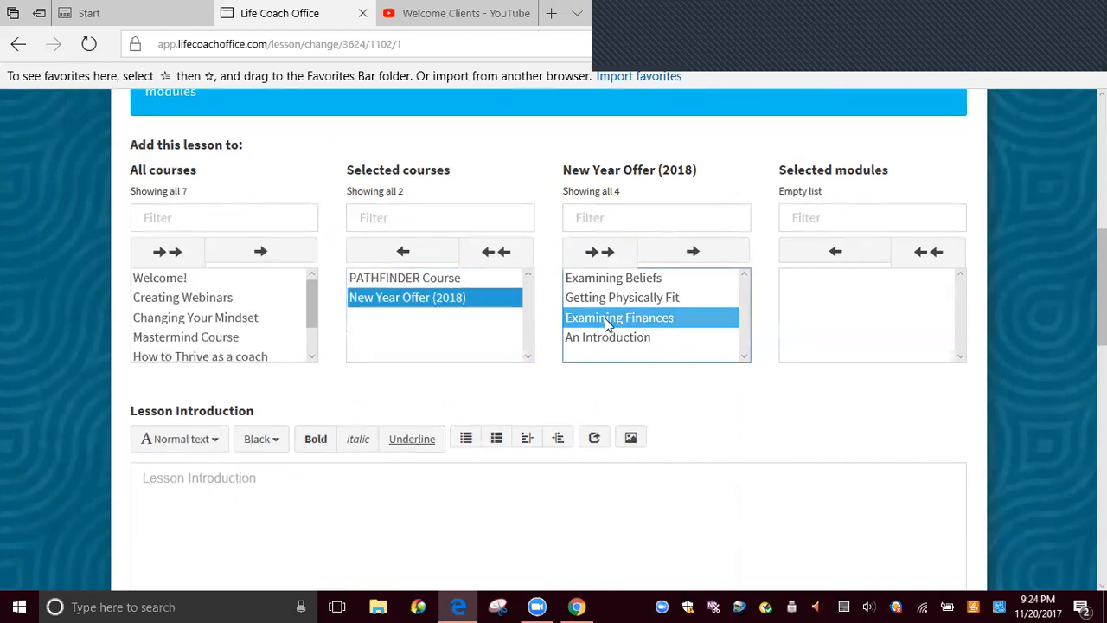
click(692, 257)
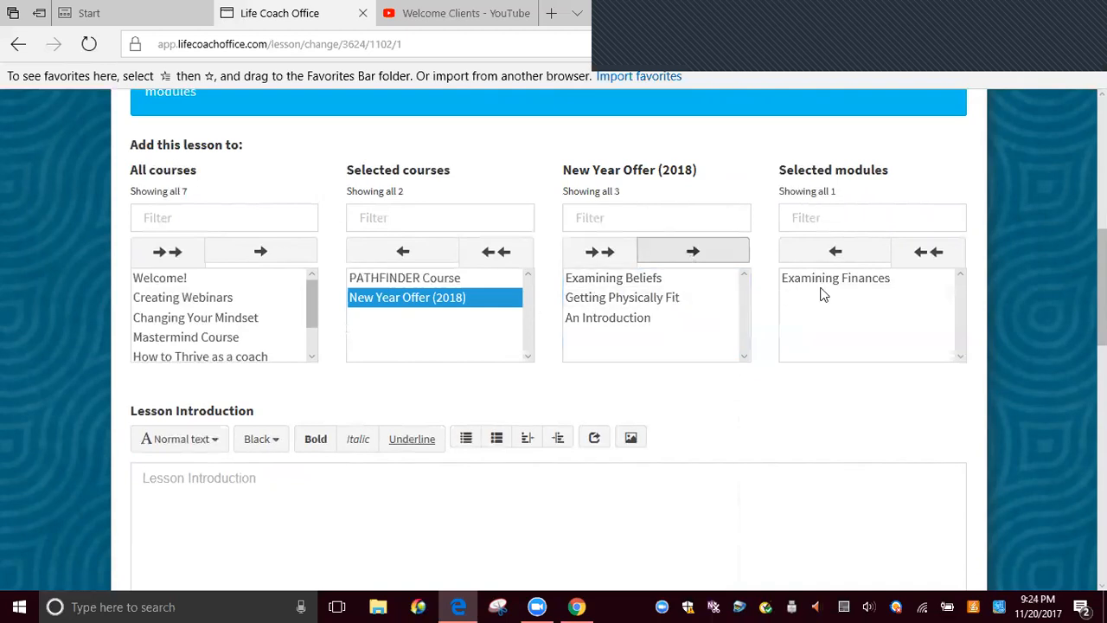
Start choosing a file for the Establishing Goals lesson and browse to the Forms folder inside OneDrive's LCO folder
scroll(836, 294, down, 6)
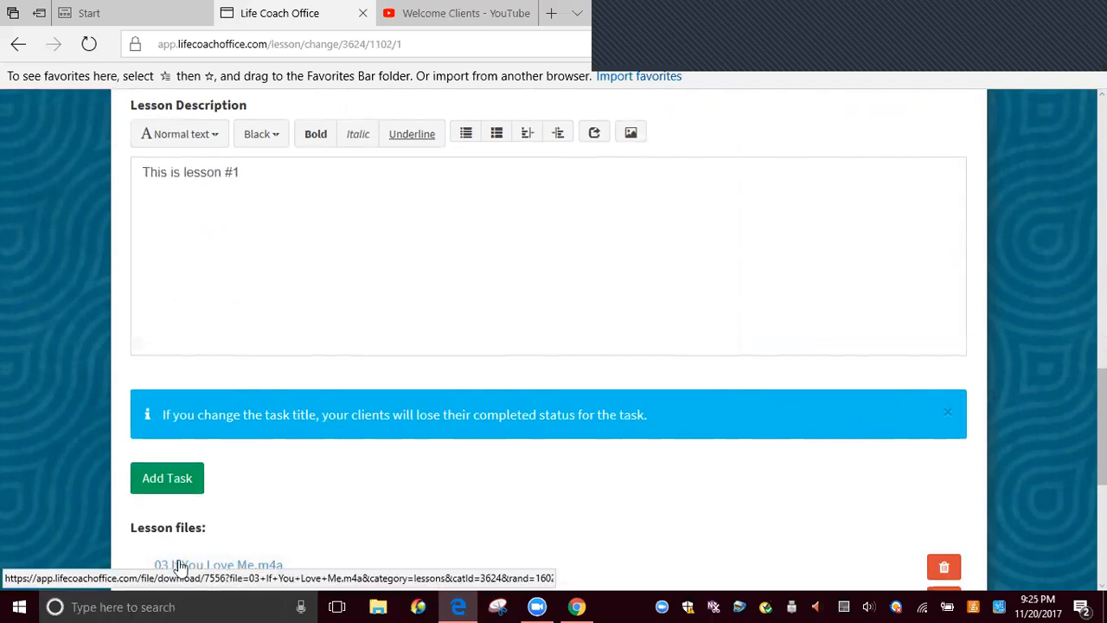
scroll(178, 563, down, 3)
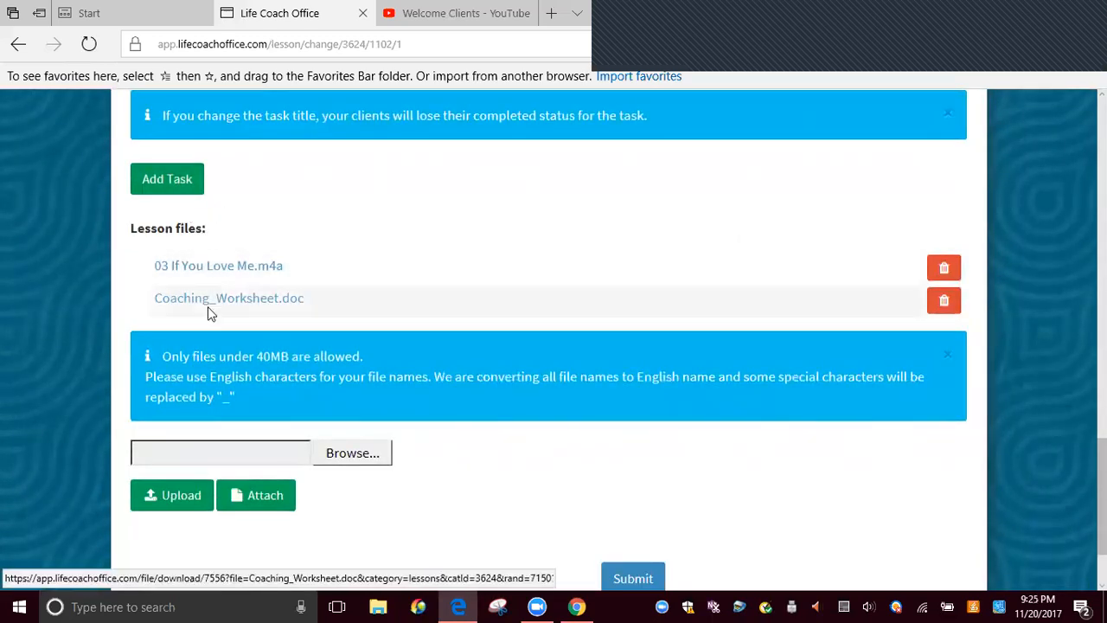
click(339, 458)
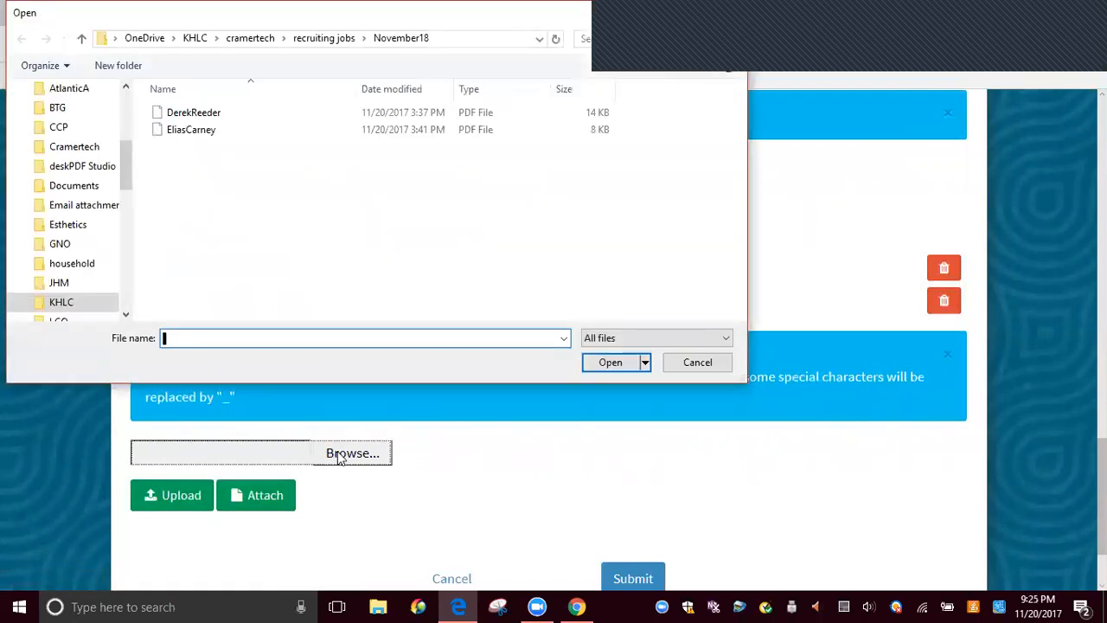
click(195, 38)
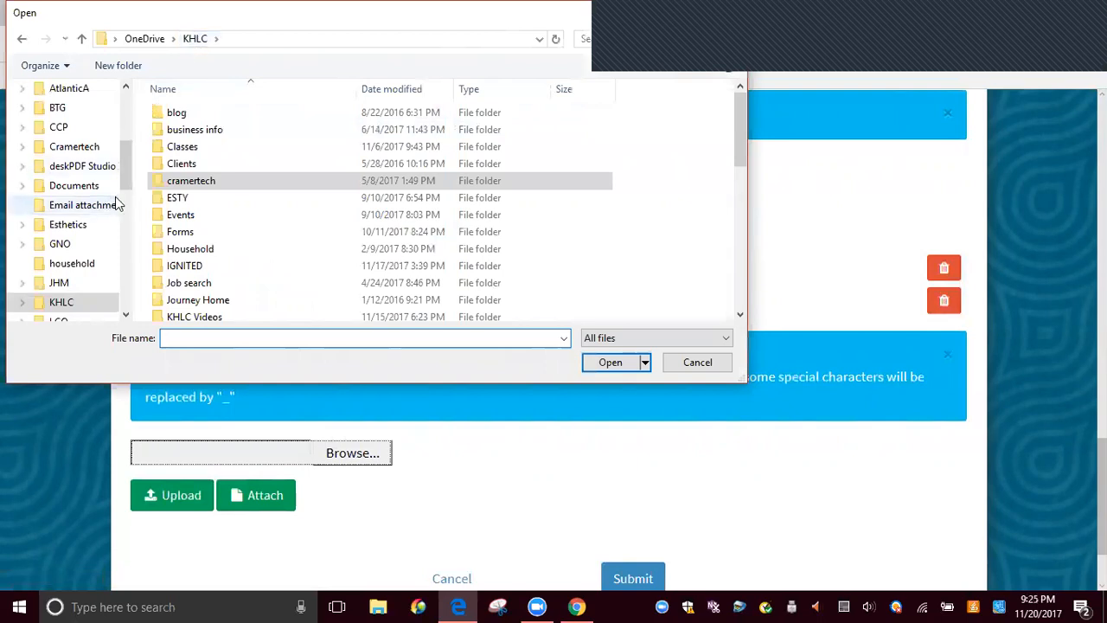
scroll(108, 208, down, 2)
click(57, 243)
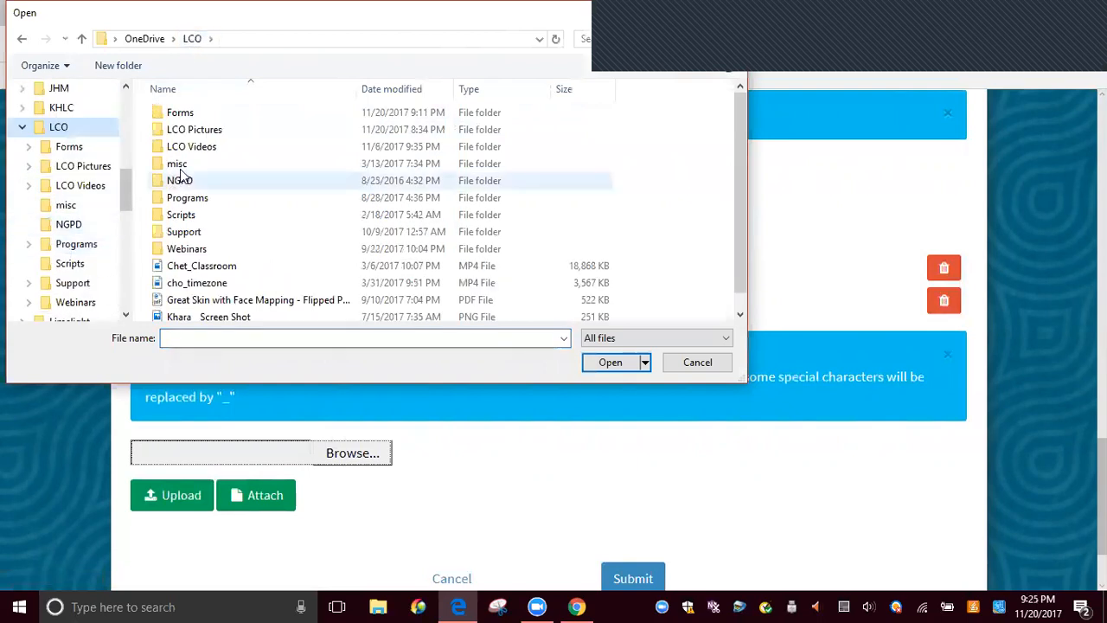
double_click(184, 118)
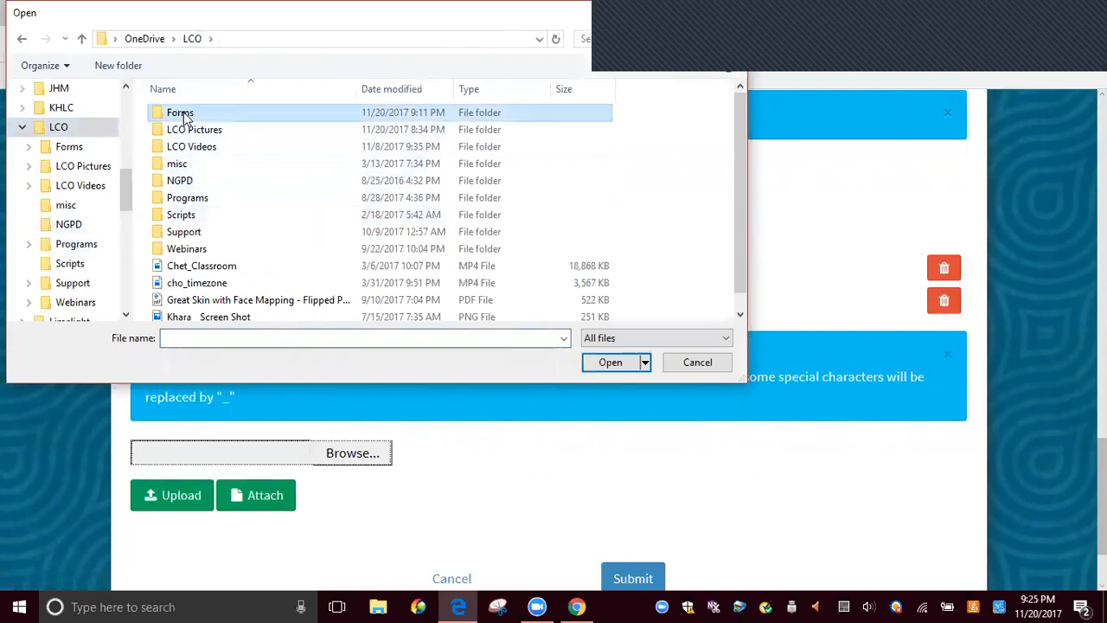
Upload the Finance Checklist document to the lesson files and submit the lesson
scroll(221, 160, down, 1)
scroll(227, 166, down, 3)
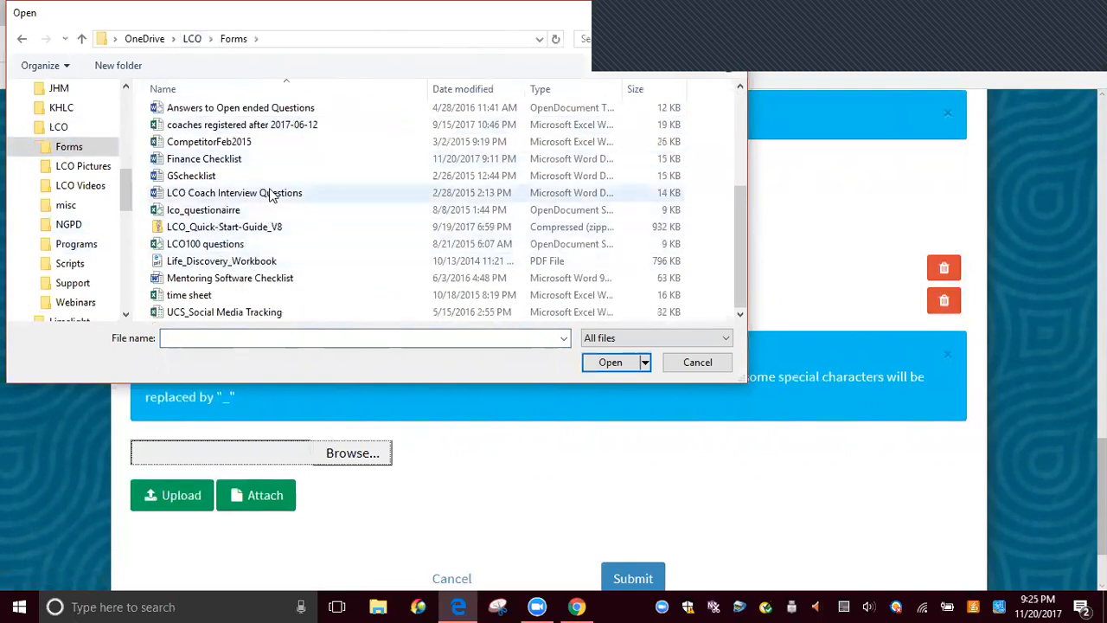
click(220, 158)
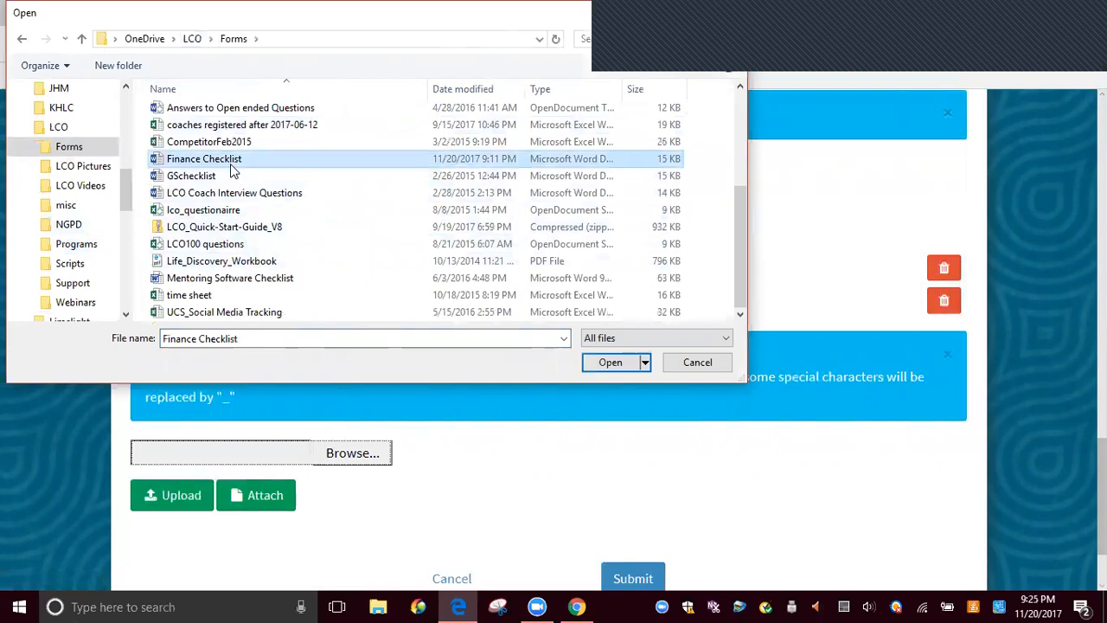
click(609, 362)
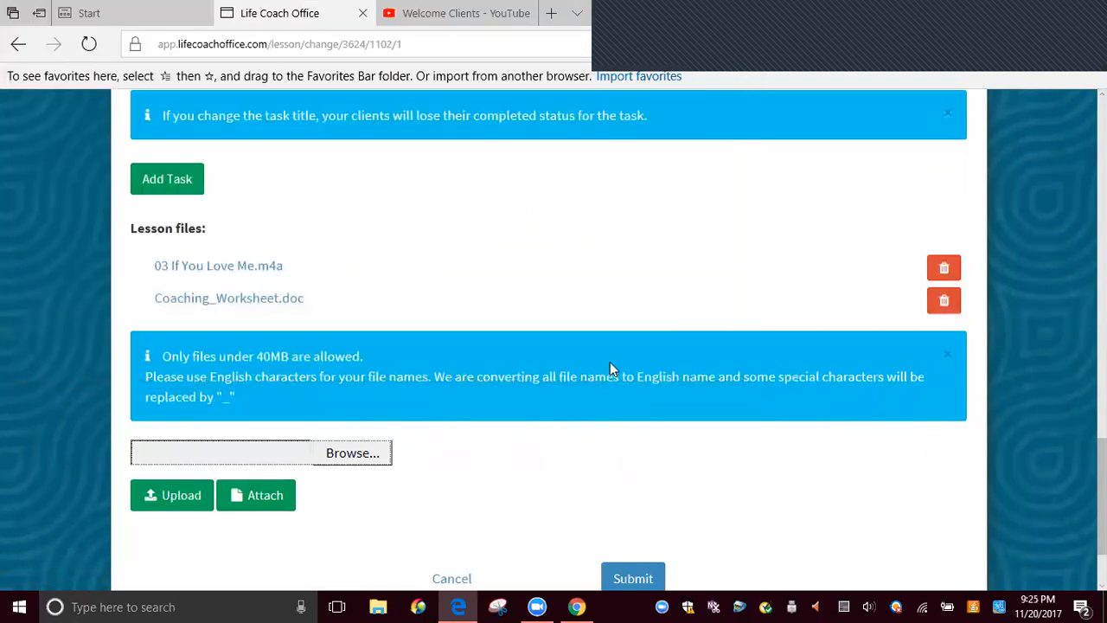
click(176, 495)
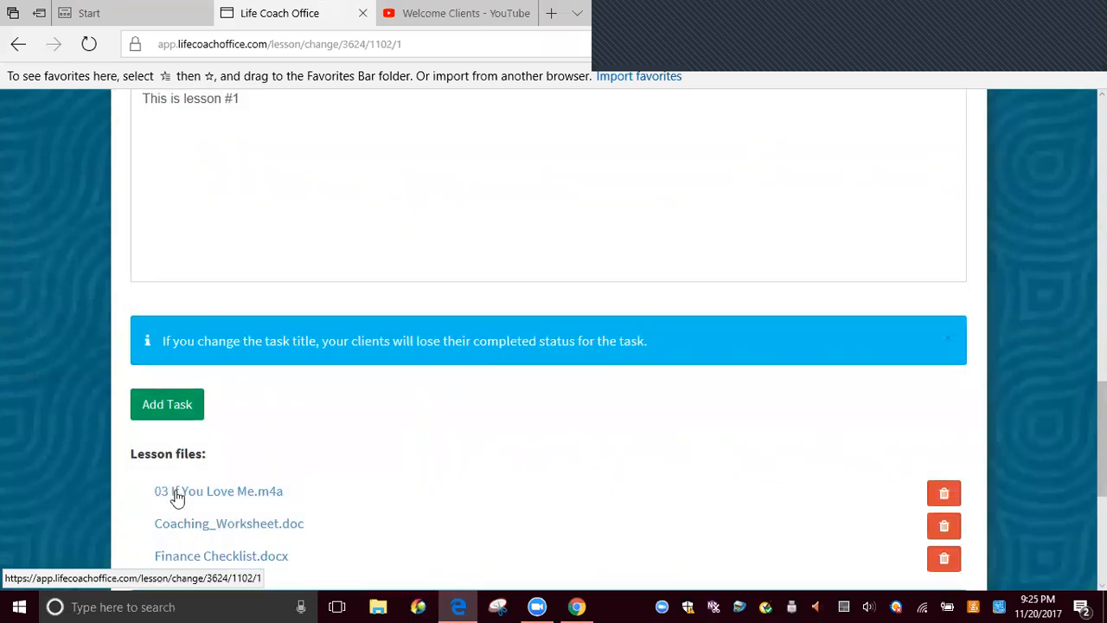
scroll(228, 517, down, 1)
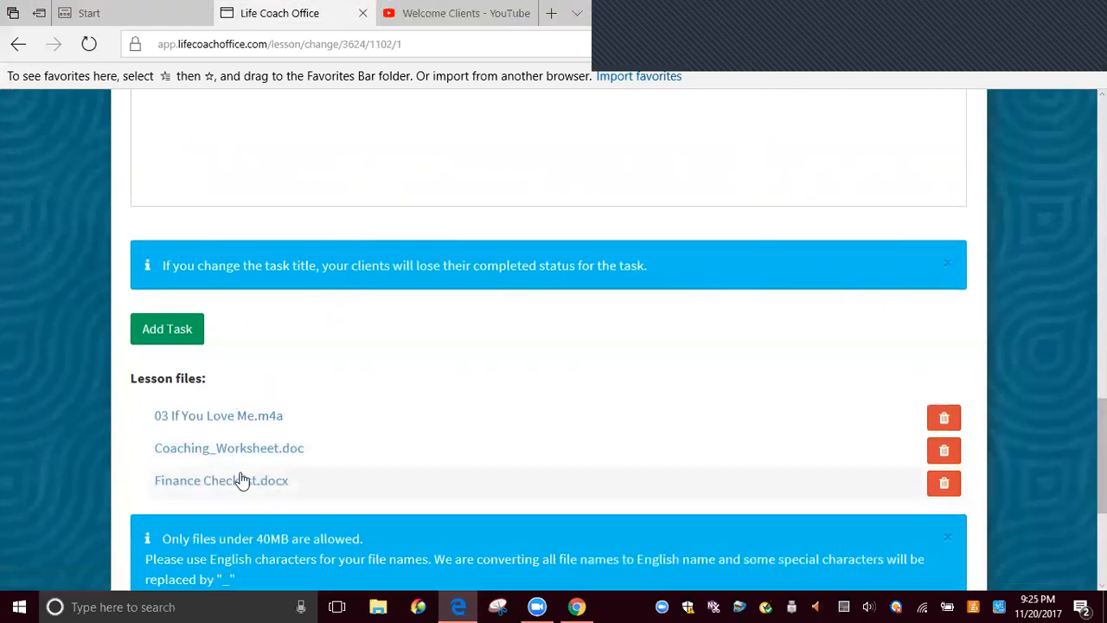
scroll(257, 478, down, 3)
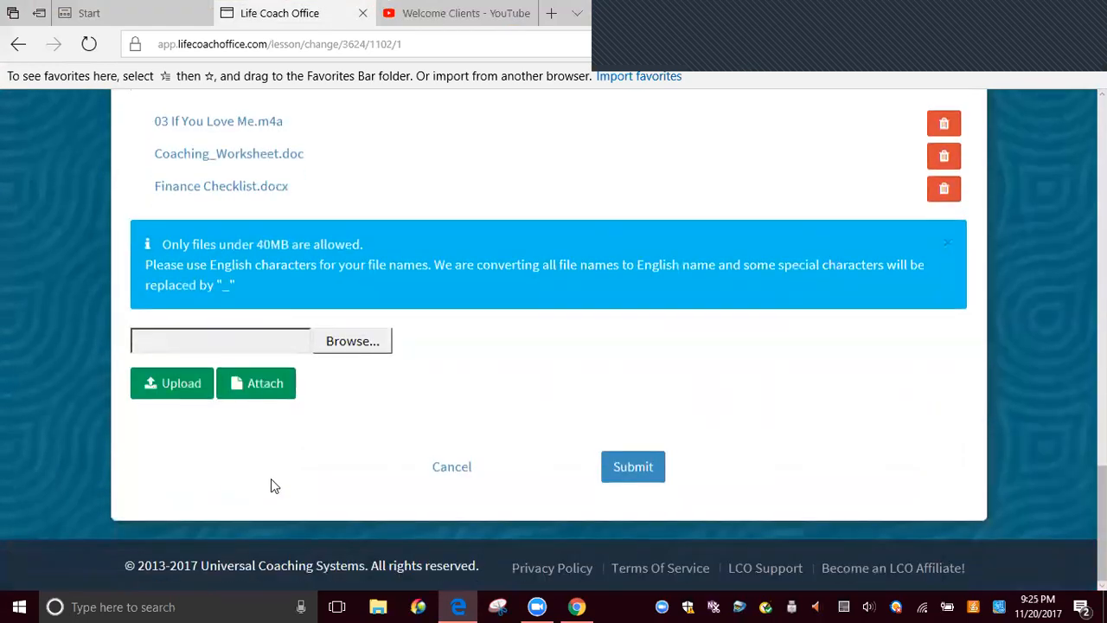
click(626, 468)
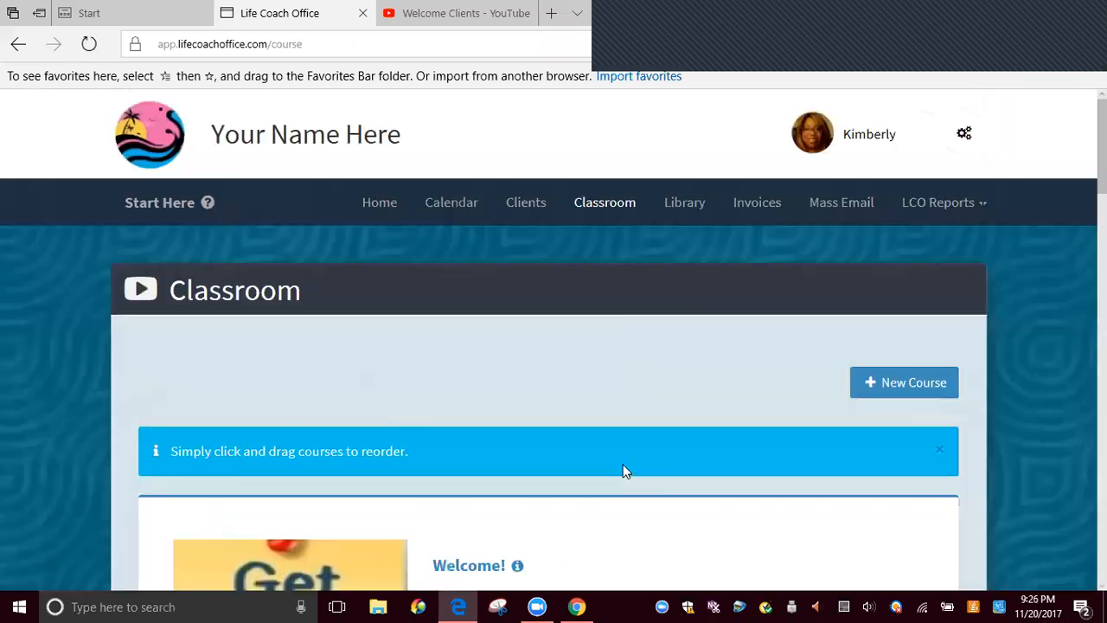
Find the New Year Offer (2018) course in the classroom and open its module list
scroll(623, 466, down, 4)
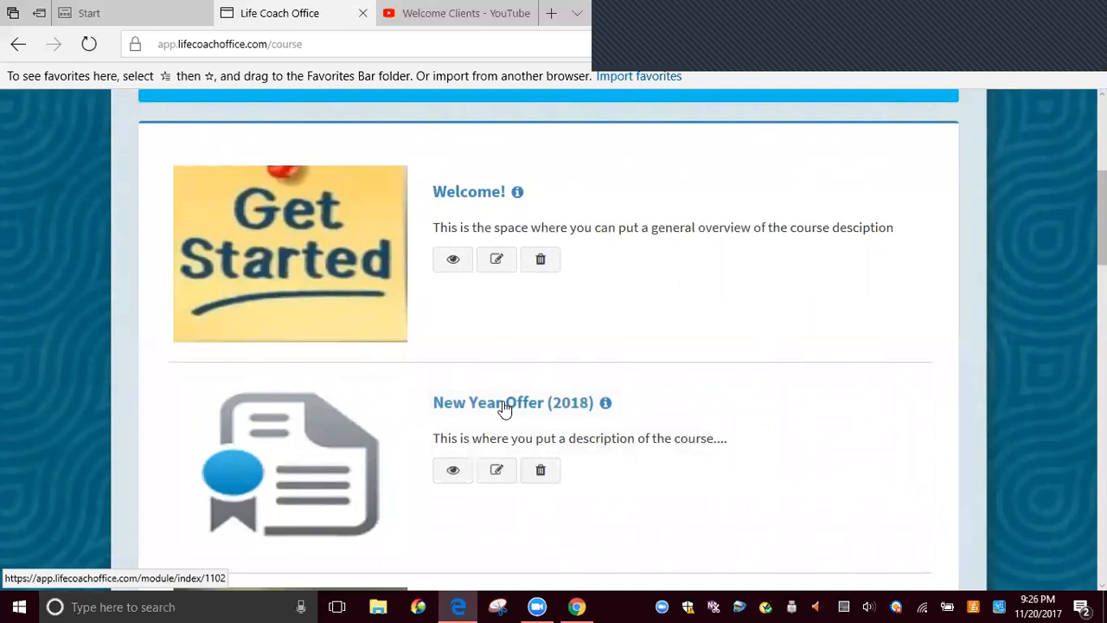
scroll(501, 411, up, 2)
scroll(494, 418, down, 3)
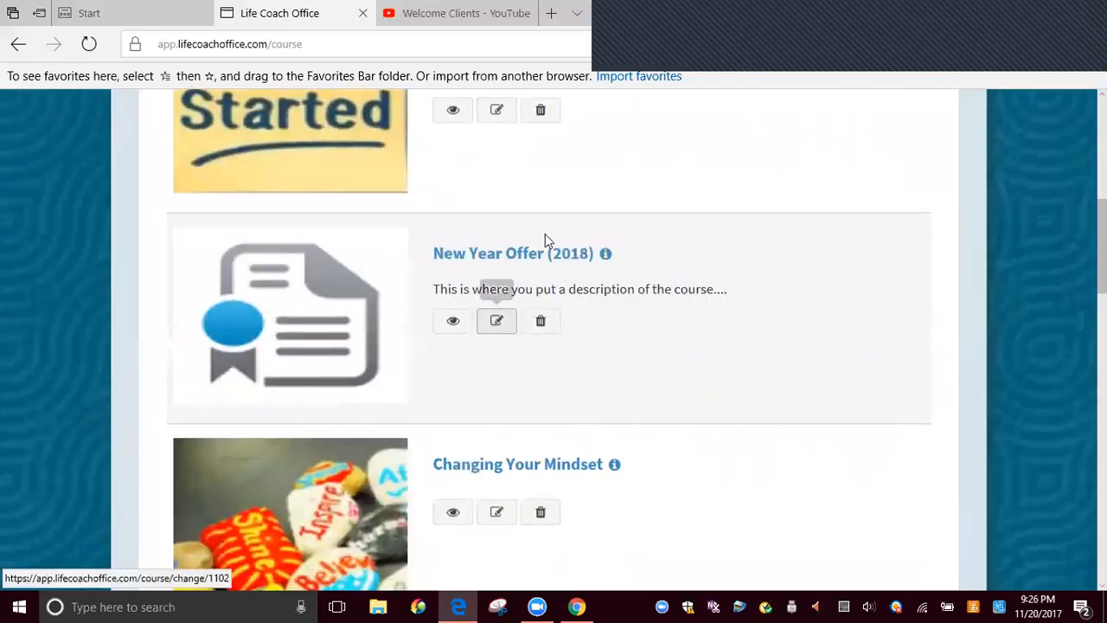
click(525, 257)
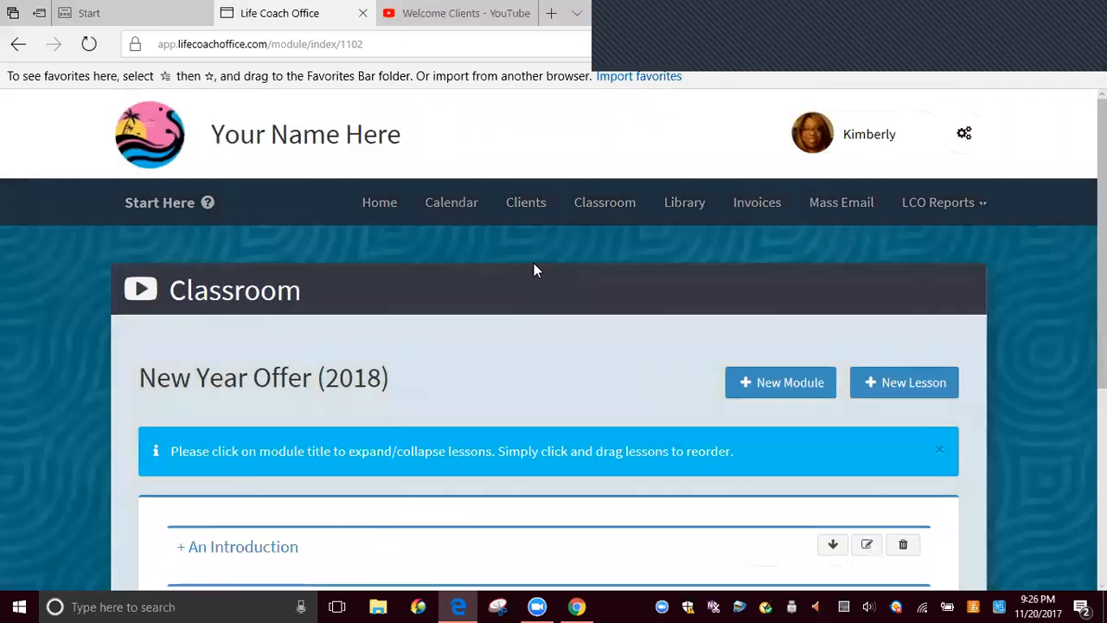
Move the Examining Finances module above Getting Physically Fit, trying the order both ways
scroll(533, 265, down, 5)
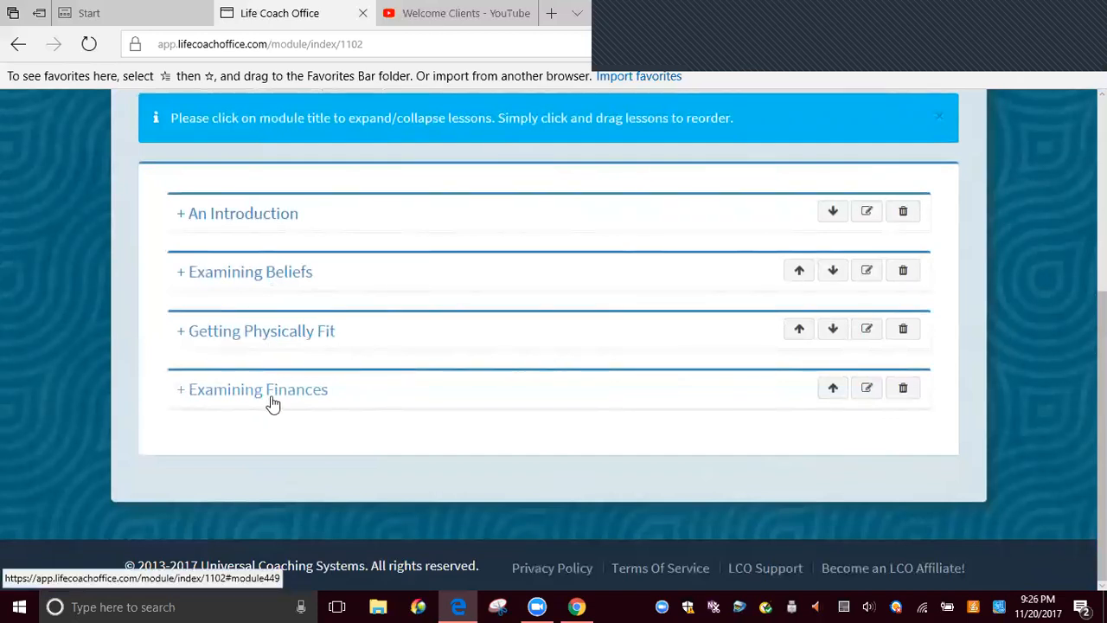
click(833, 389)
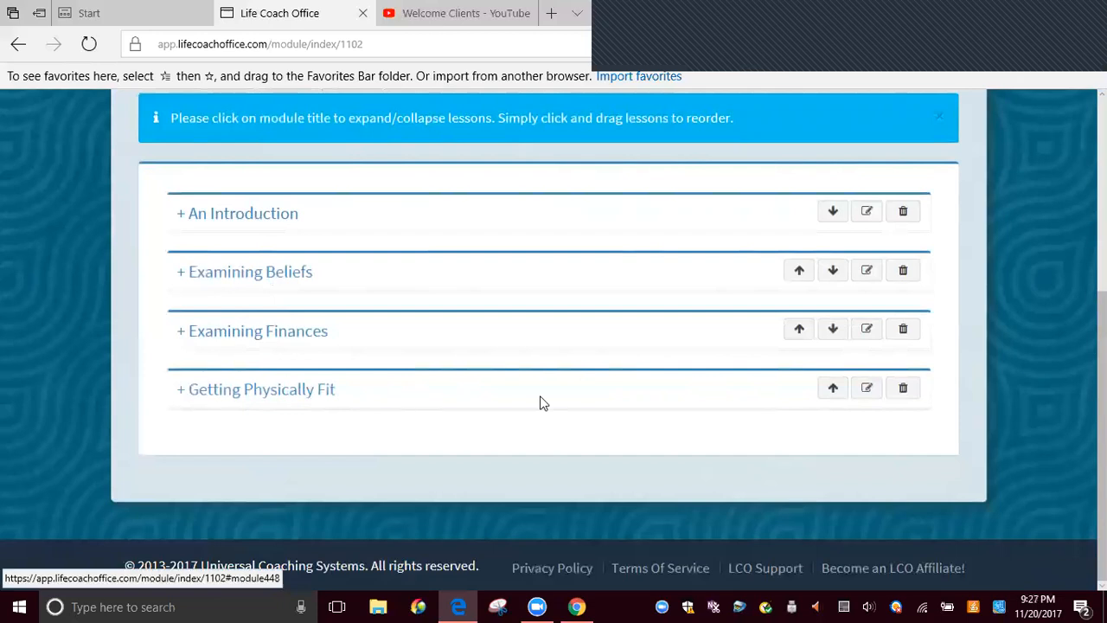
click(833, 328)
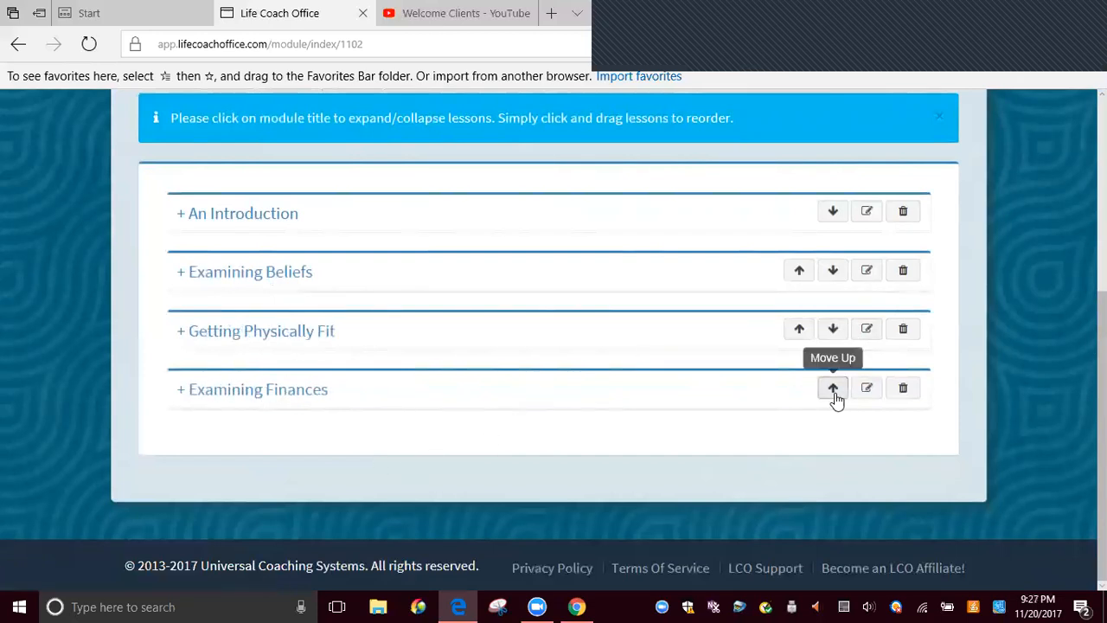
click(833, 393)
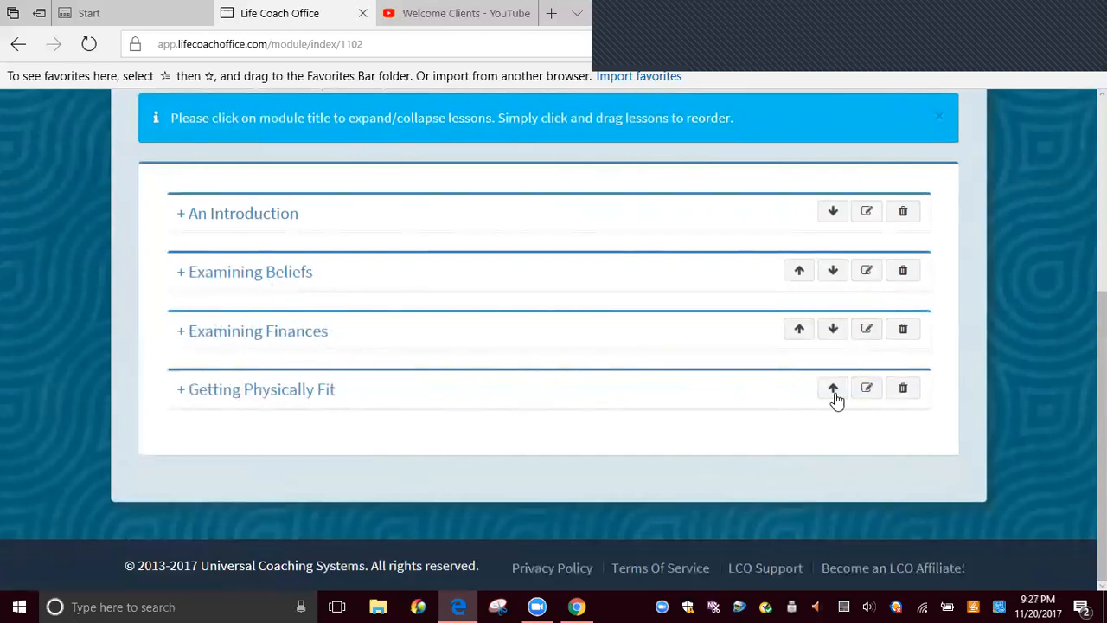
Expand the An Introduction, Examining Beliefs, Examining Finances and Getting Physically Fit modules to show their lessons
click(183, 224)
scroll(183, 222, down, 3)
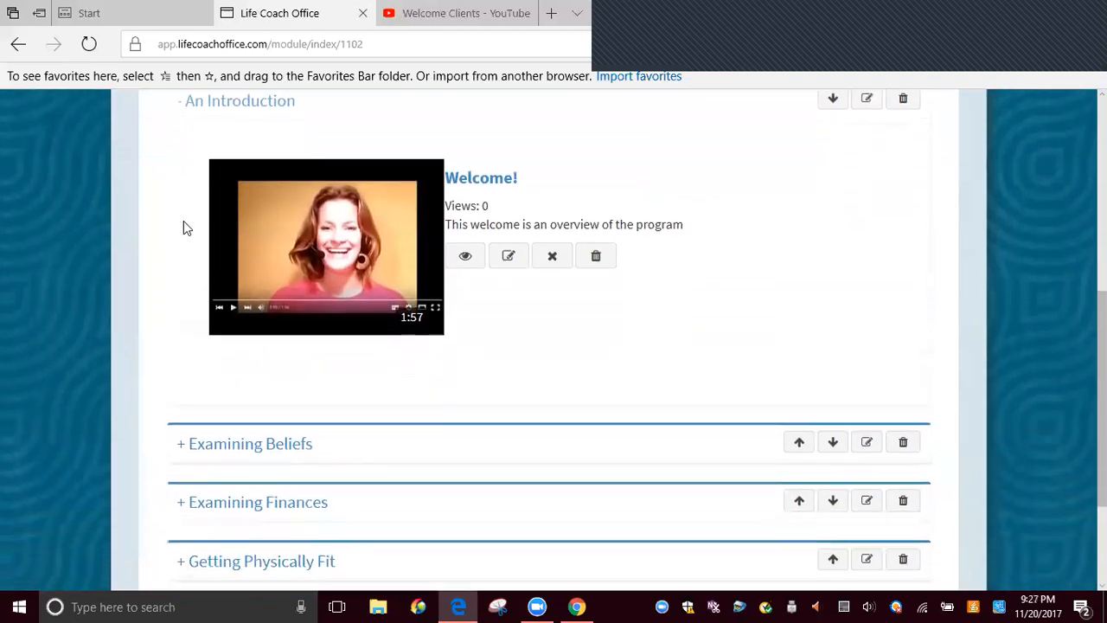
click(185, 273)
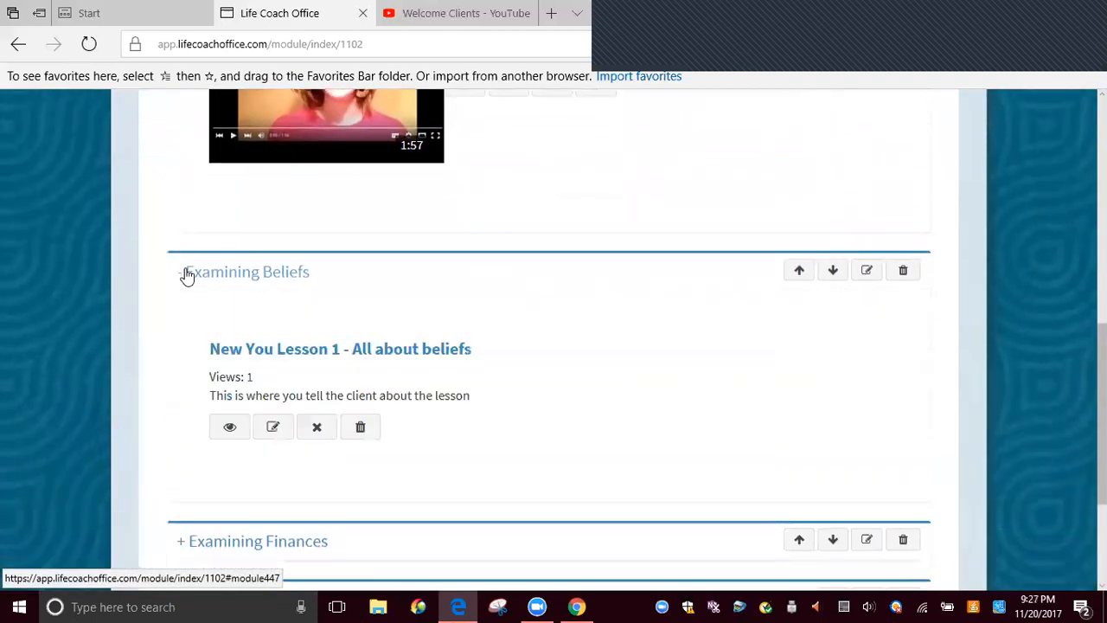
click(186, 375)
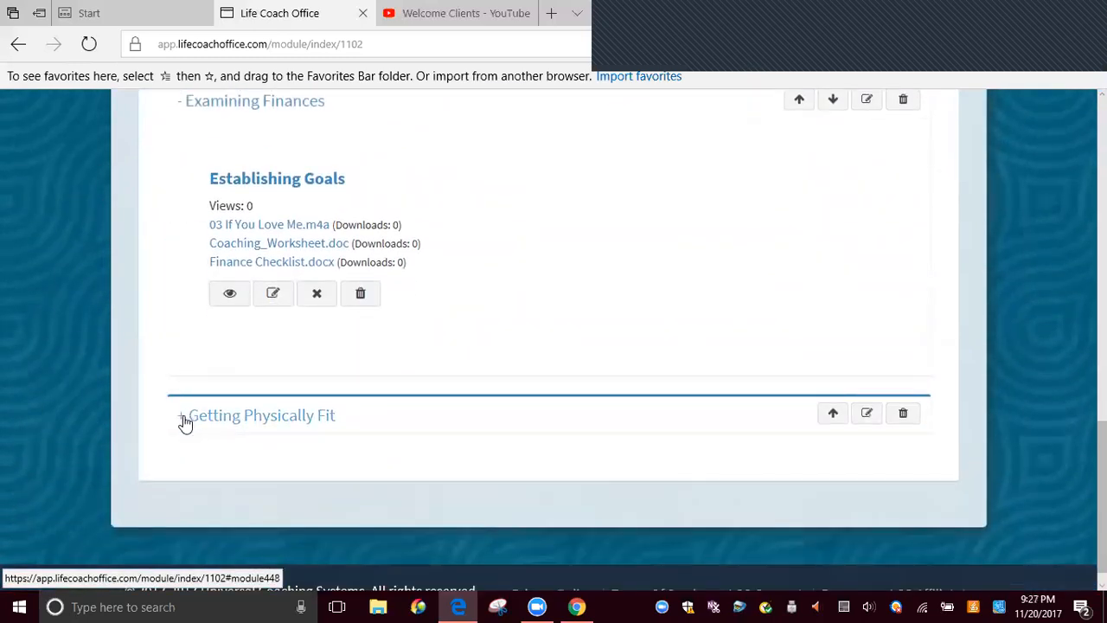
click(183, 415)
Review the lessons and attached files listed under each expanded module of the New Year Offer (2018) course
scroll(519, 294, up, 2)
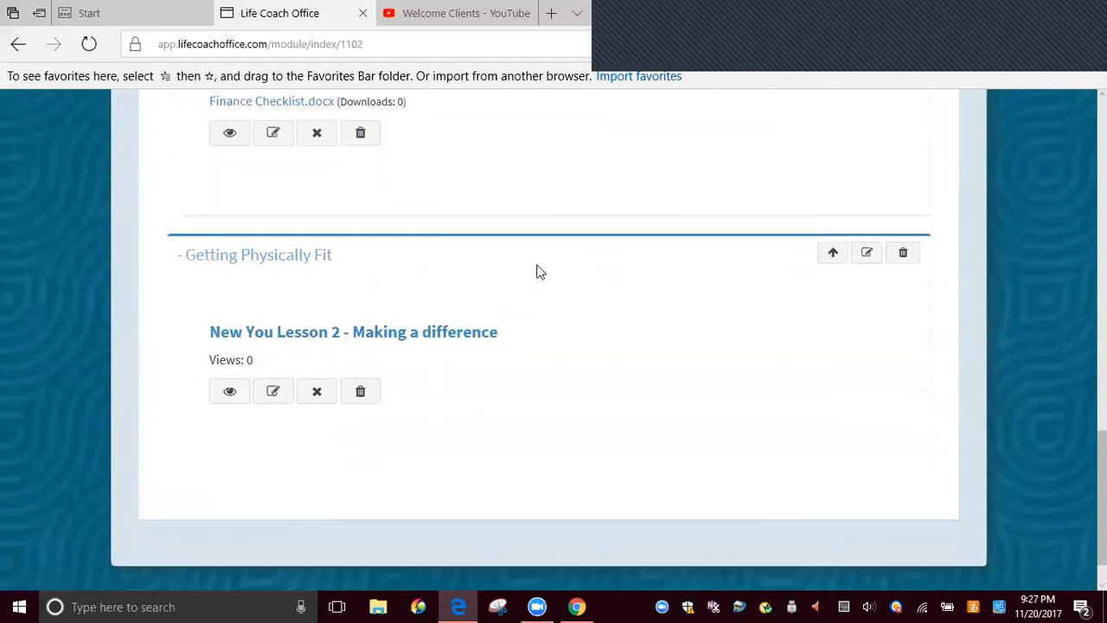
scroll(536, 270, up, 3)
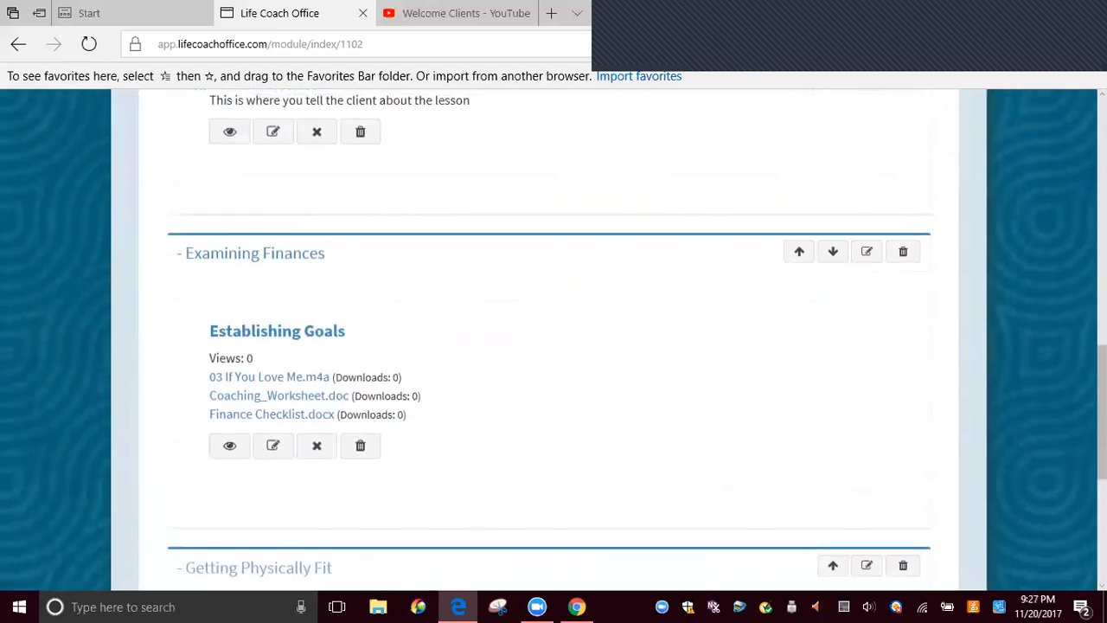
scroll(522, 283, up, 4)
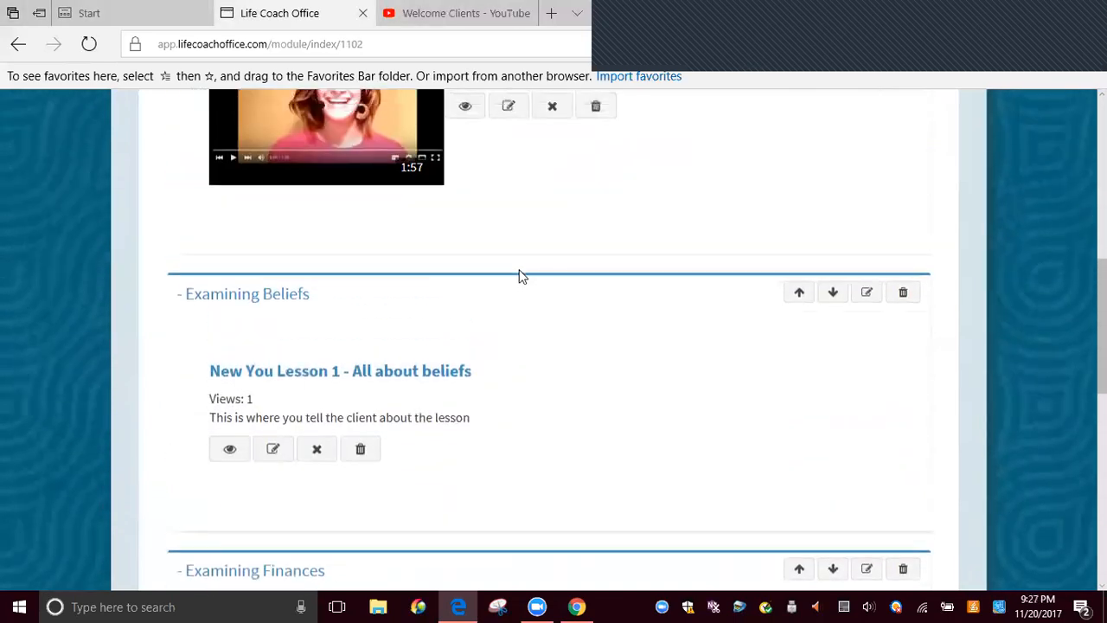
scroll(519, 274, up, 4)
scroll(513, 319, down, 5)
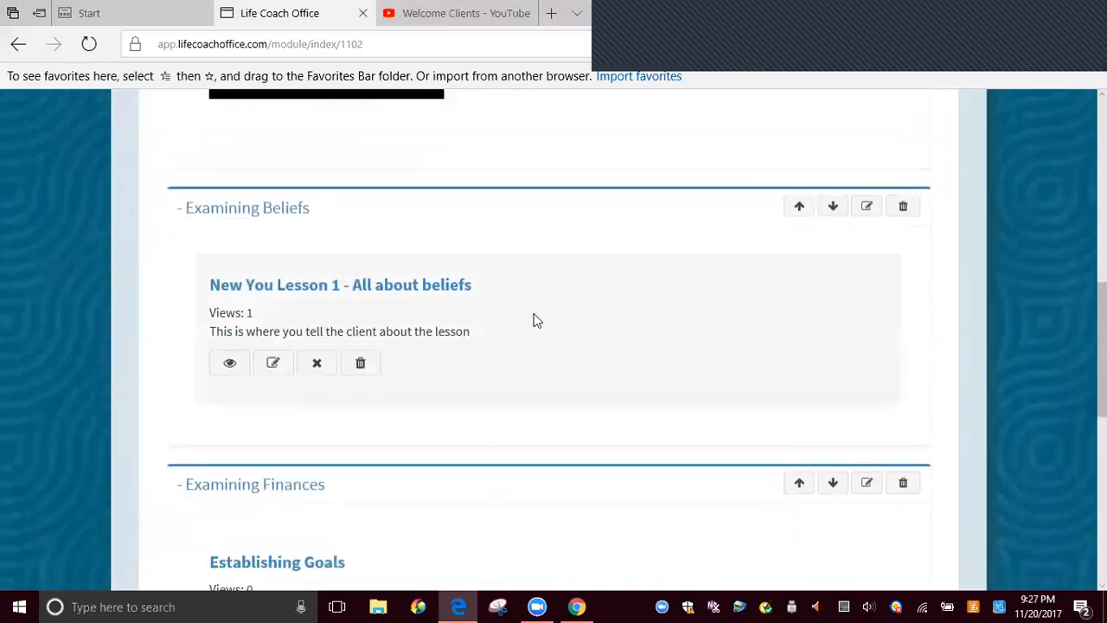
scroll(534, 315, down, 3)
scroll(508, 350, down, 1)
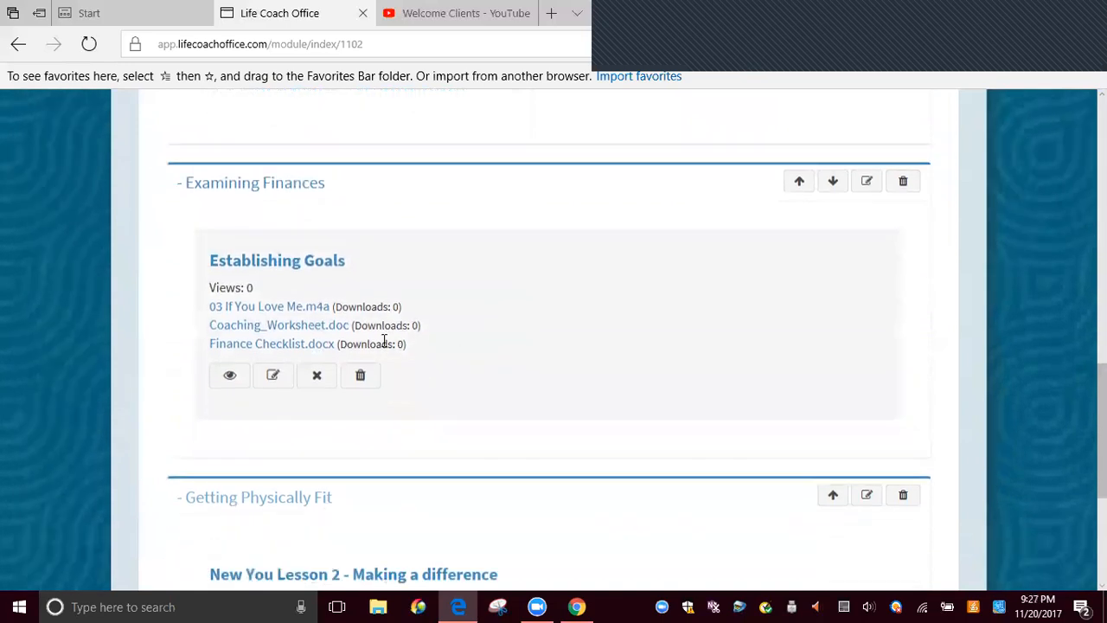
scroll(582, 285, down, 3)
scroll(515, 253, up, 2)
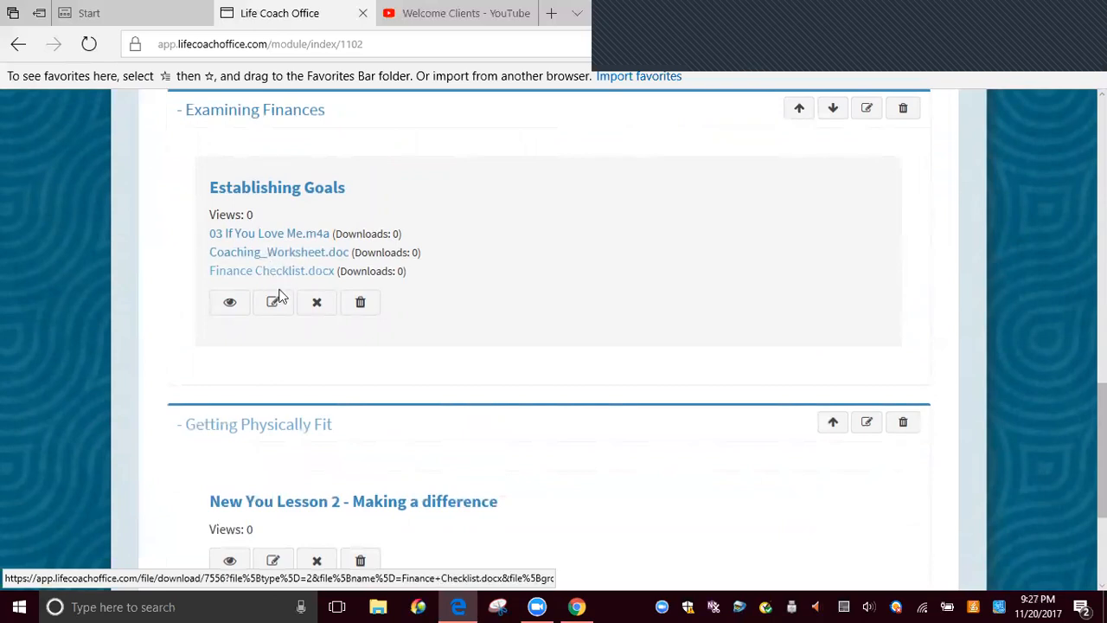
scroll(281, 295, down, 3)
scroll(285, 297, up, 5)
scroll(286, 290, up, 9)
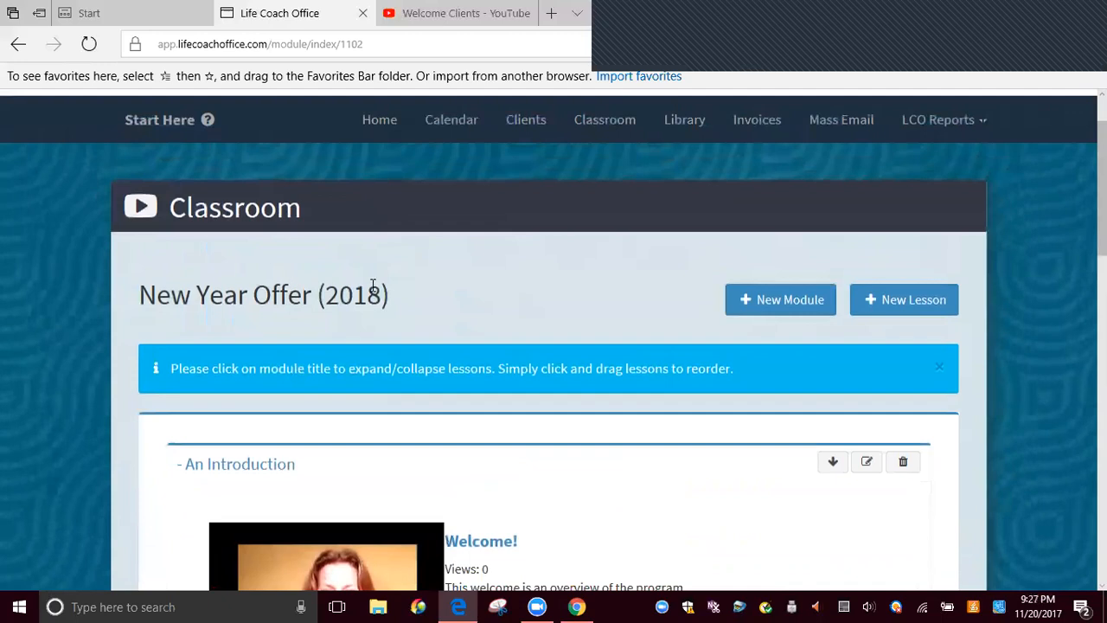
scroll(216, 435, down, 2)
scroll(213, 439, down, 2)
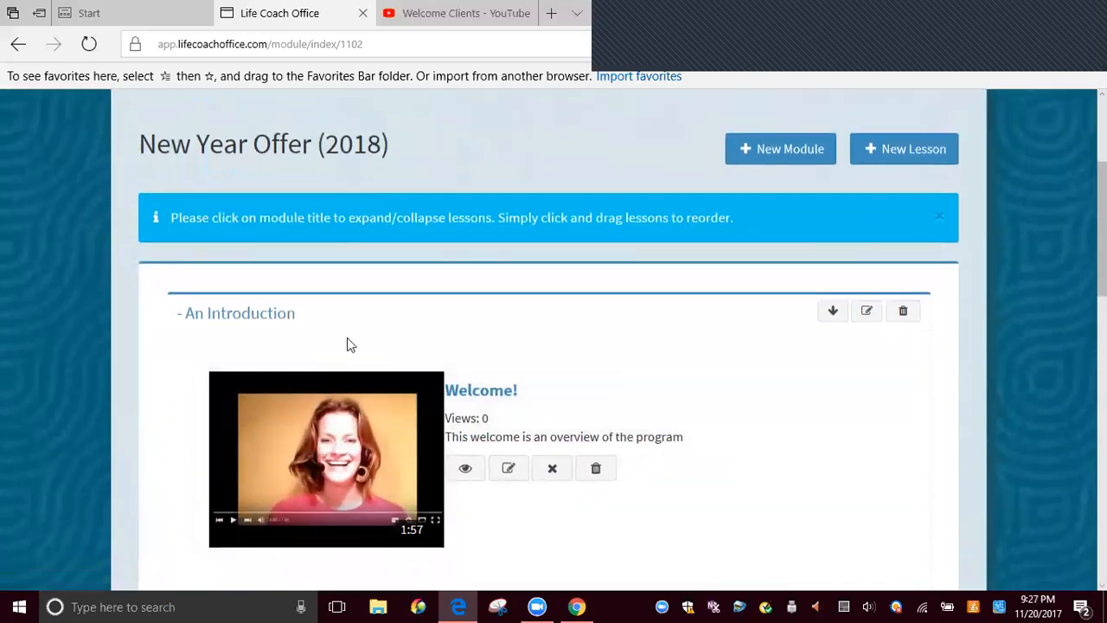
Look through the Welcome!, New You Lesson 1 - All about beliefs and Establishing Goals lessons under their expanded modules
scroll(670, 425, down, 3)
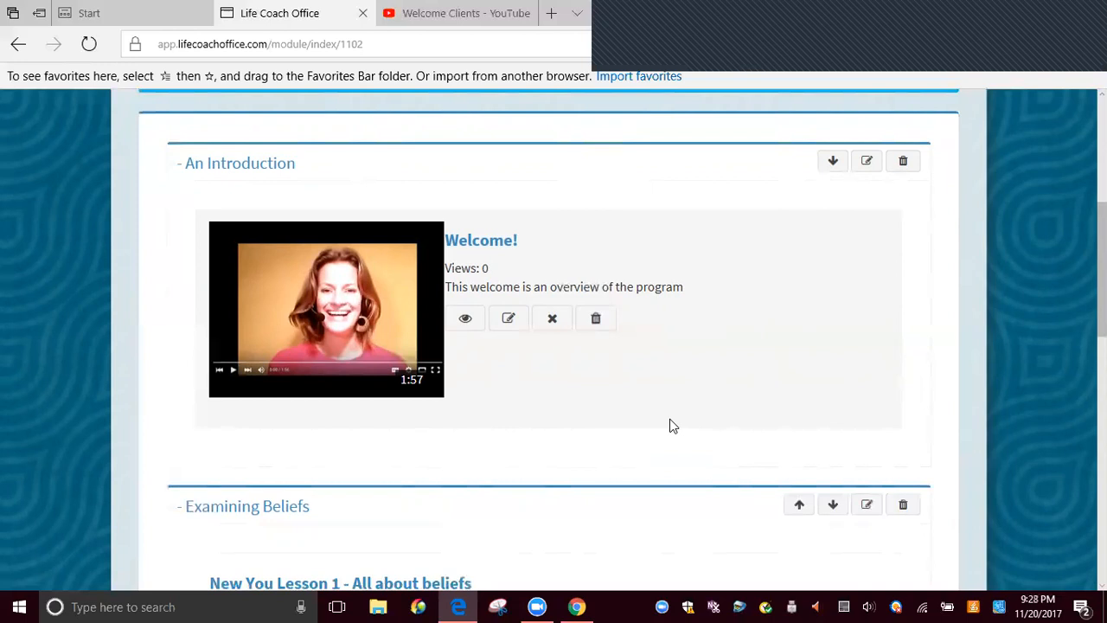
scroll(657, 387, up, 5)
scroll(605, 397, down, 10)
scroll(473, 418, down, 3)
scroll(420, 376, up, 10)
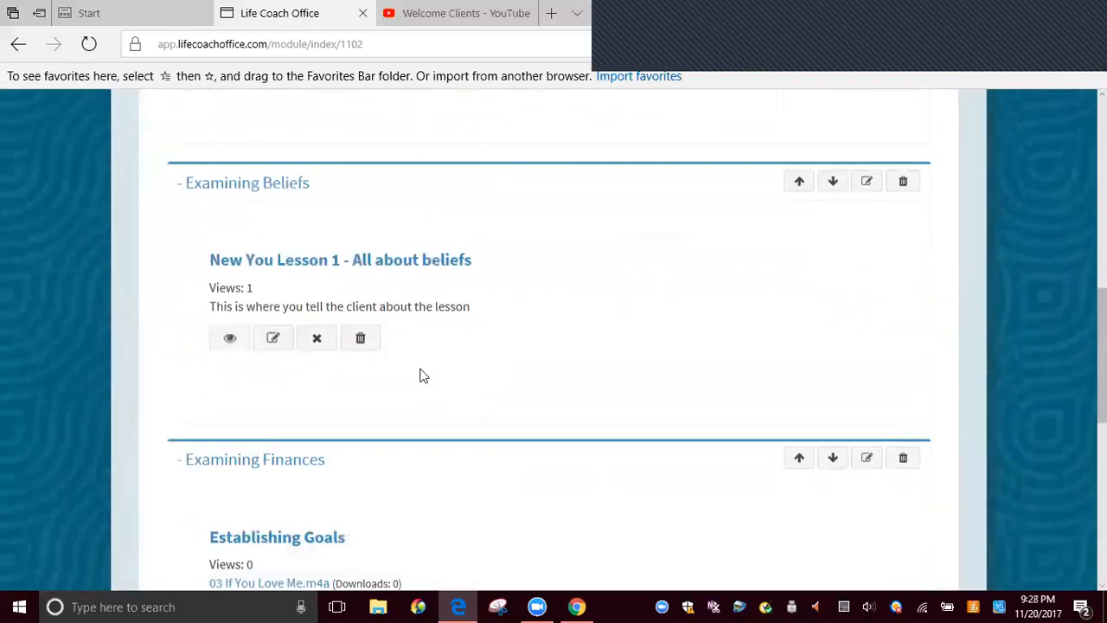
scroll(149, 451, down, 2)
Collapse the An Introduction, Examining Beliefs, Examining Finances and Getting Physically Fit modules so only their titles are listed
scroll(165, 252, up, 2)
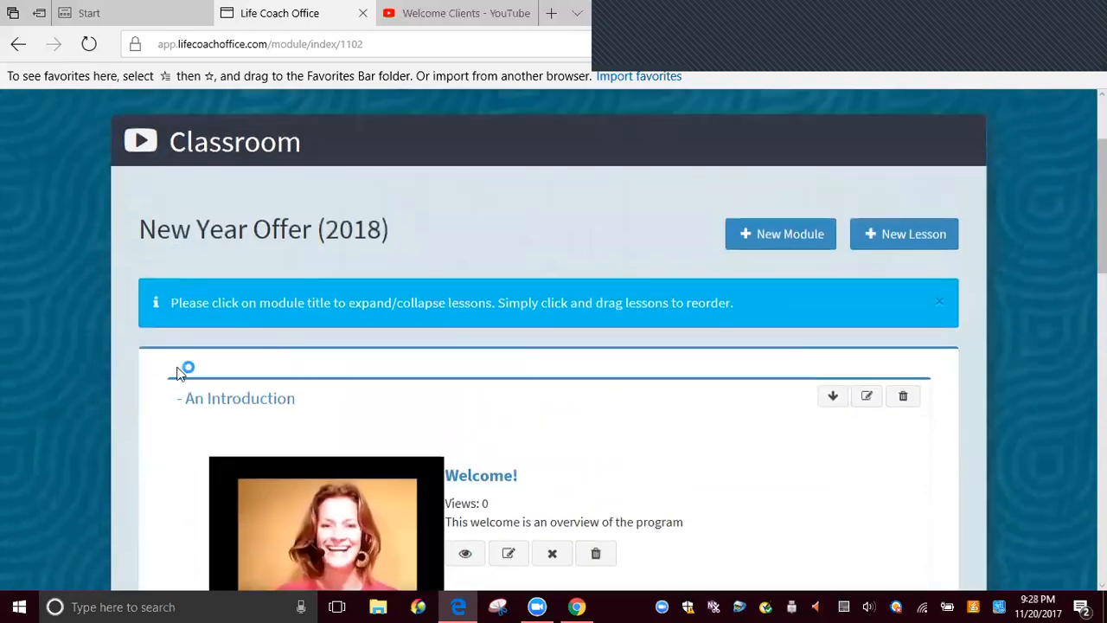
click(181, 402)
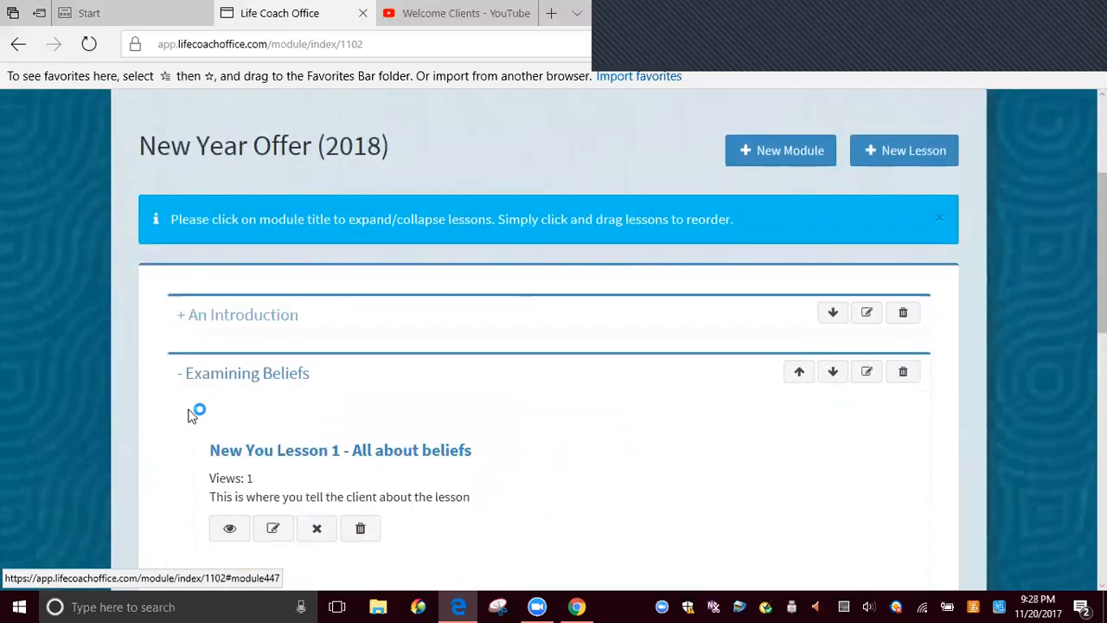
scroll(184, 164, down, 2)
click(183, 165)
scroll(183, 208, down, 1)
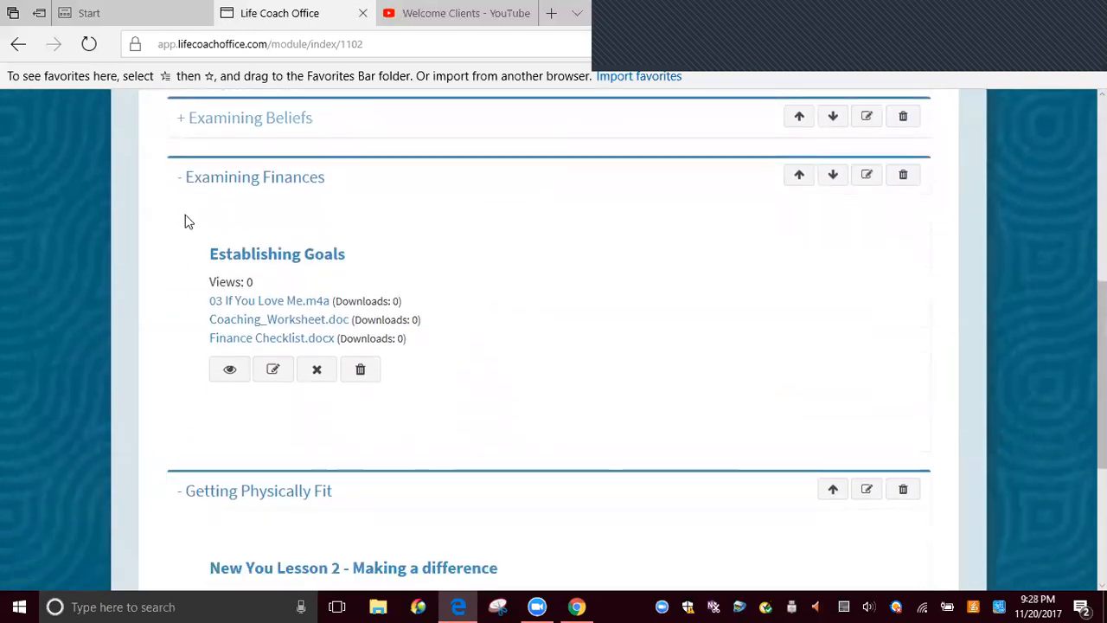
click(179, 167)
scroll(178, 210, down, 1)
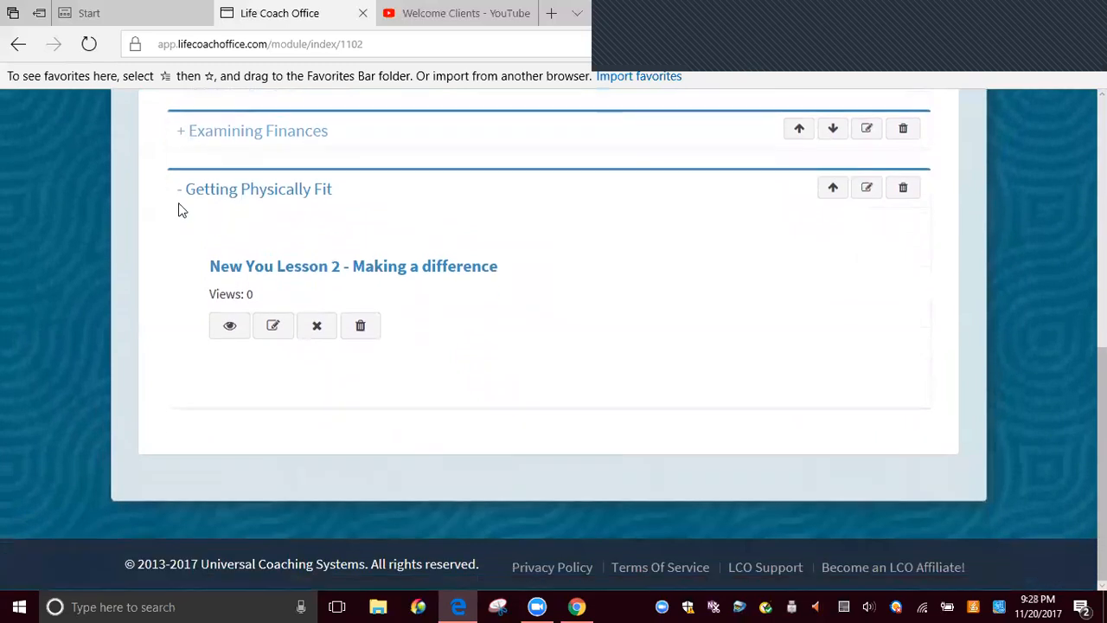
click(182, 190)
scroll(637, 304, up, 3)
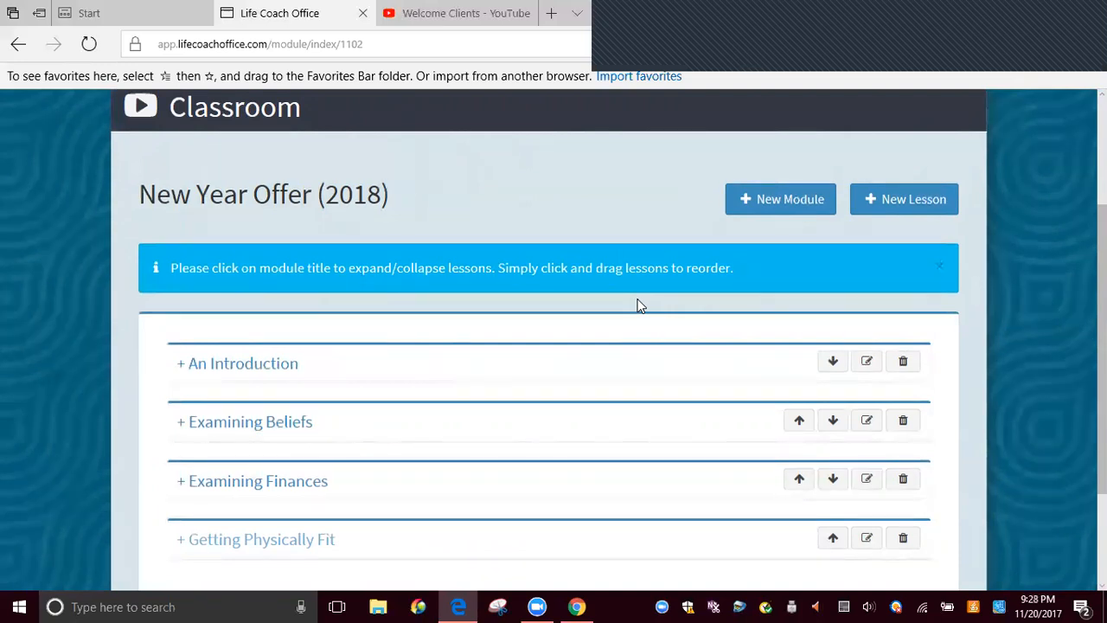
click(998, 3)
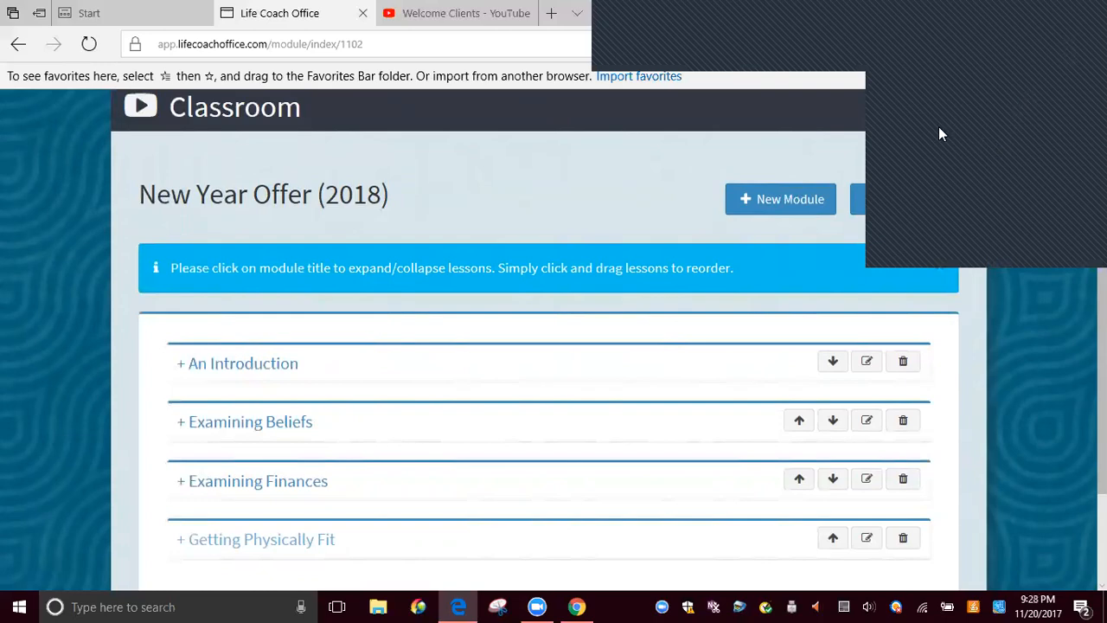